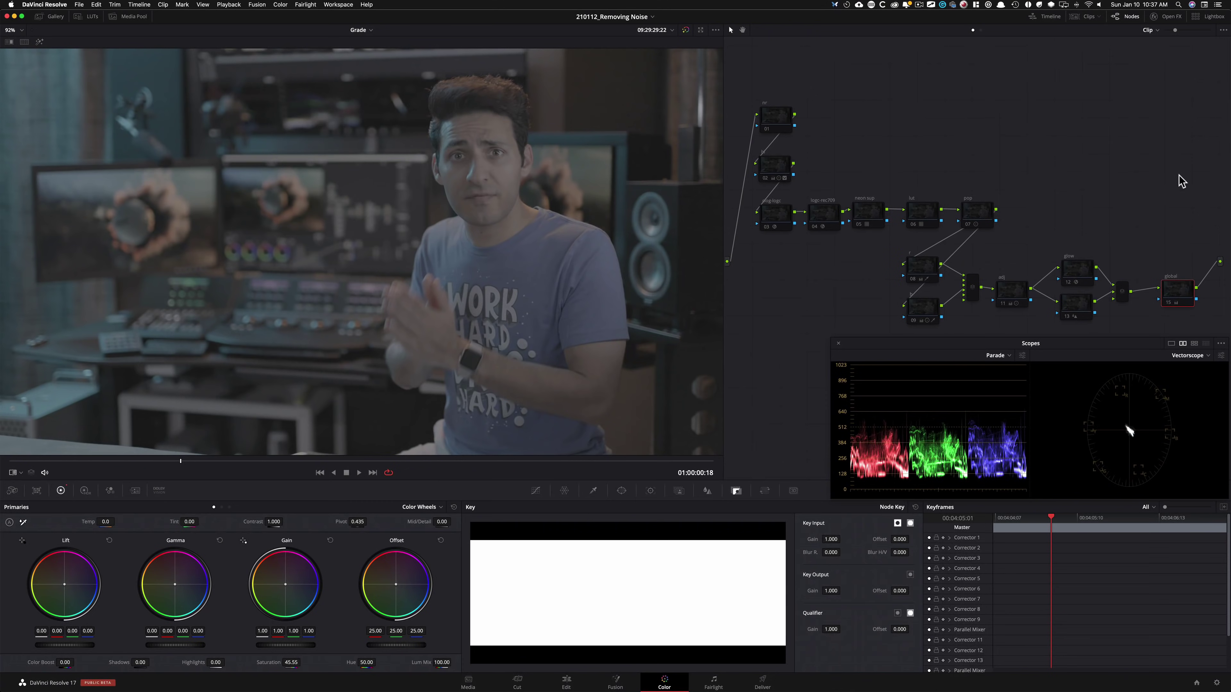
Enable the slog-logc node 03 and the logc-rec709 node 04 in the clip's node graph.
{"action": "left_click_drag", "start_coordinate": [932, 240], "coordinate": [764, 317]}
{"action": "left_click", "coordinate": [792, 294]}
{"action": "left_click", "coordinate": [871, 165]}
{"action": "left_click", "coordinate": [870, 165]}
{"action": "left_click", "coordinate": [774, 221]}
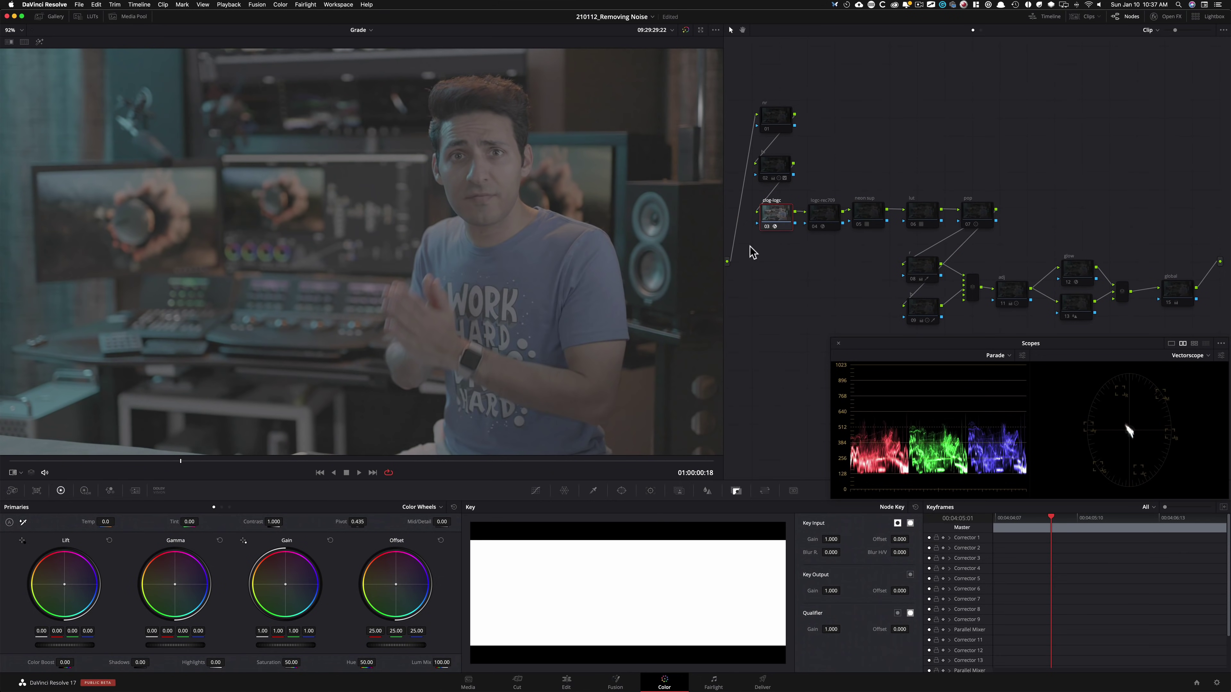
{"action": "left_click", "coordinate": [818, 224]}
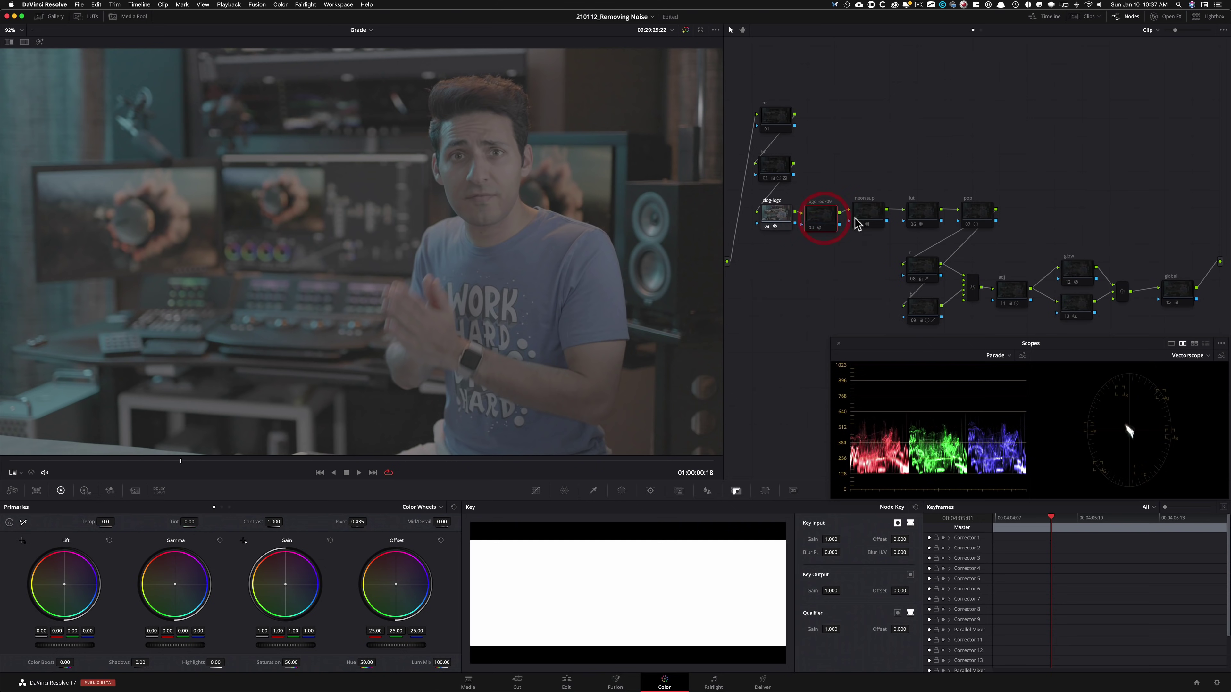
{"action": "left_click_drag", "start_coordinate": [837, 216], "coordinate": [841, 216]}
{"action": "left_click", "coordinate": [838, 218]}
{"action": "key", "text": "super+d"}
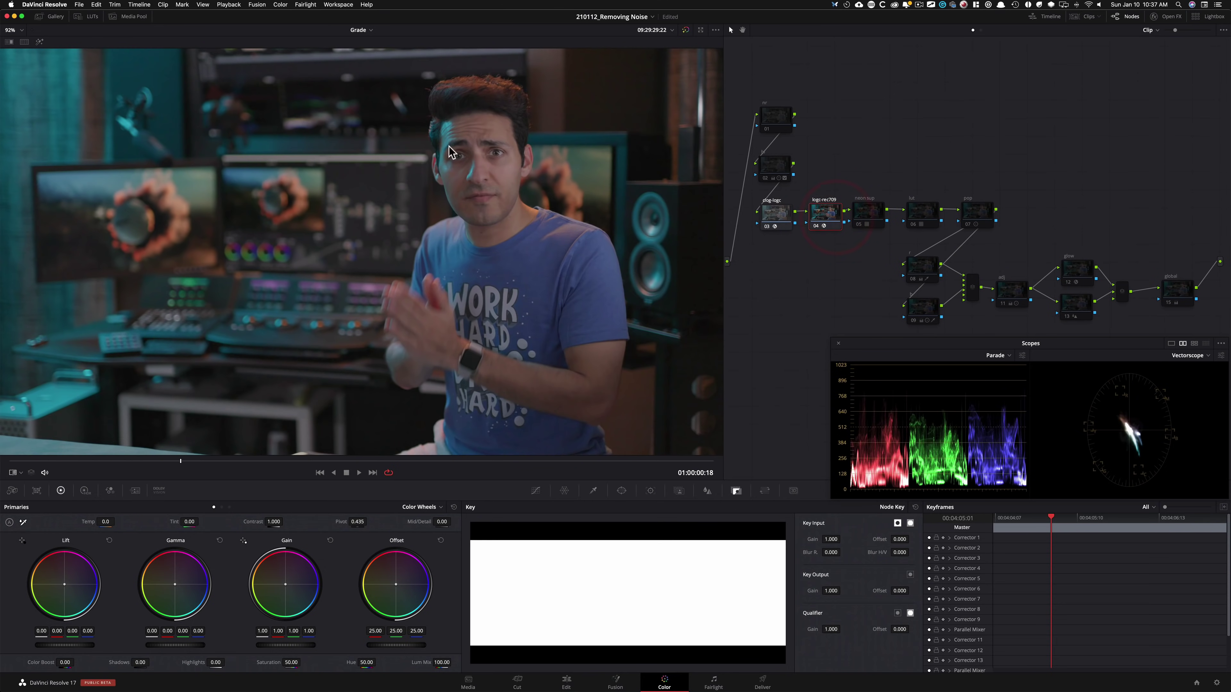
Enable the neon sup node 05, toggling it off and on to compare its effect.
{"action": "key", "text": "super+d"}
{"action": "left_click", "coordinate": [867, 212]}
{"action": "key", "text": "ctrl+d"}
{"action": "key", "text": "ctrl+d"}
{"action": "key", "text": "ctrl+d"}
{"action": "key", "text": "ctrl+d"}
{"action": "key", "text": "super+d"}
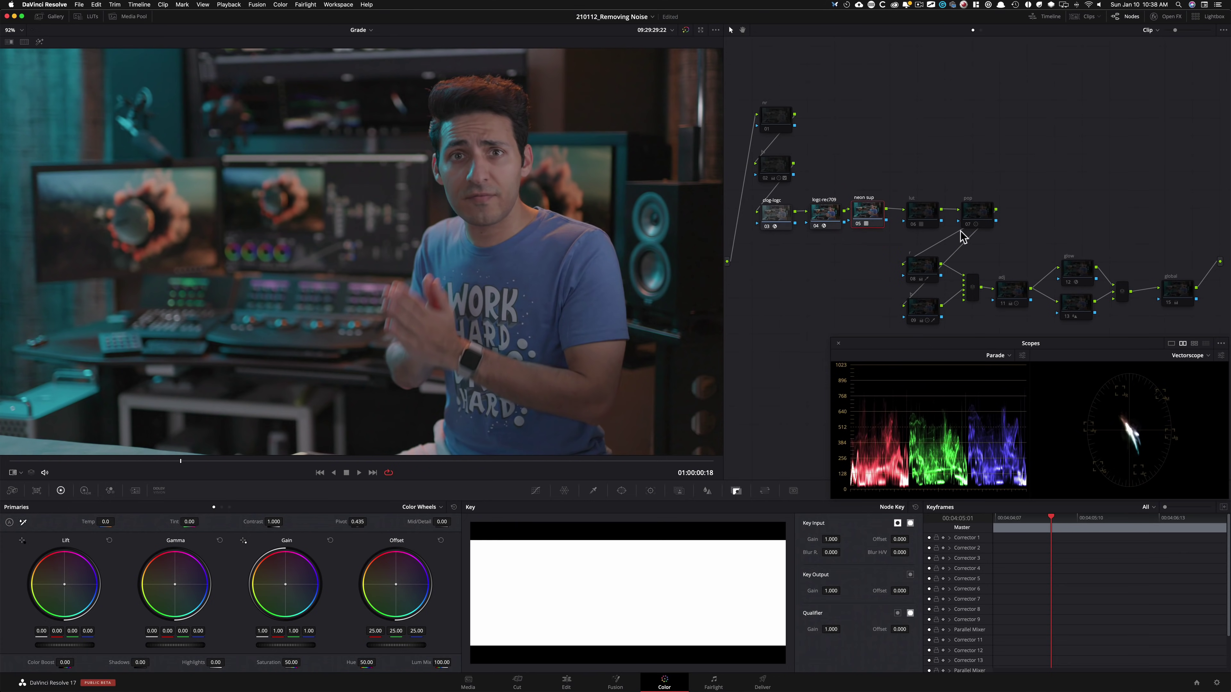
Enable the lut node 06 and the pop node 07, toggling them to compare the image.
{"action": "left_click", "coordinate": [920, 218]}
{"action": "key", "text": "super+d"}
{"action": "key", "text": "super+d"}
{"action": "key", "text": "super+d"}
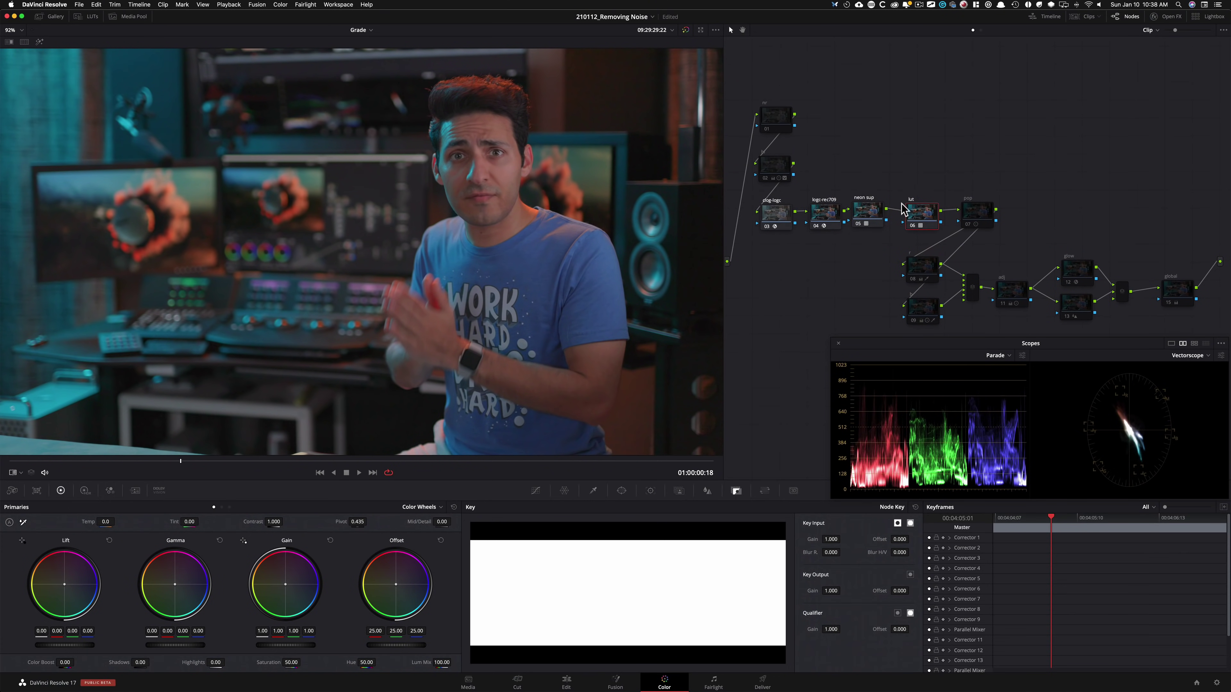
{"action": "key", "text": "ctrl+d"}
{"action": "key", "text": "ctrl+d"}
{"action": "key", "text": "ctrl+d"}
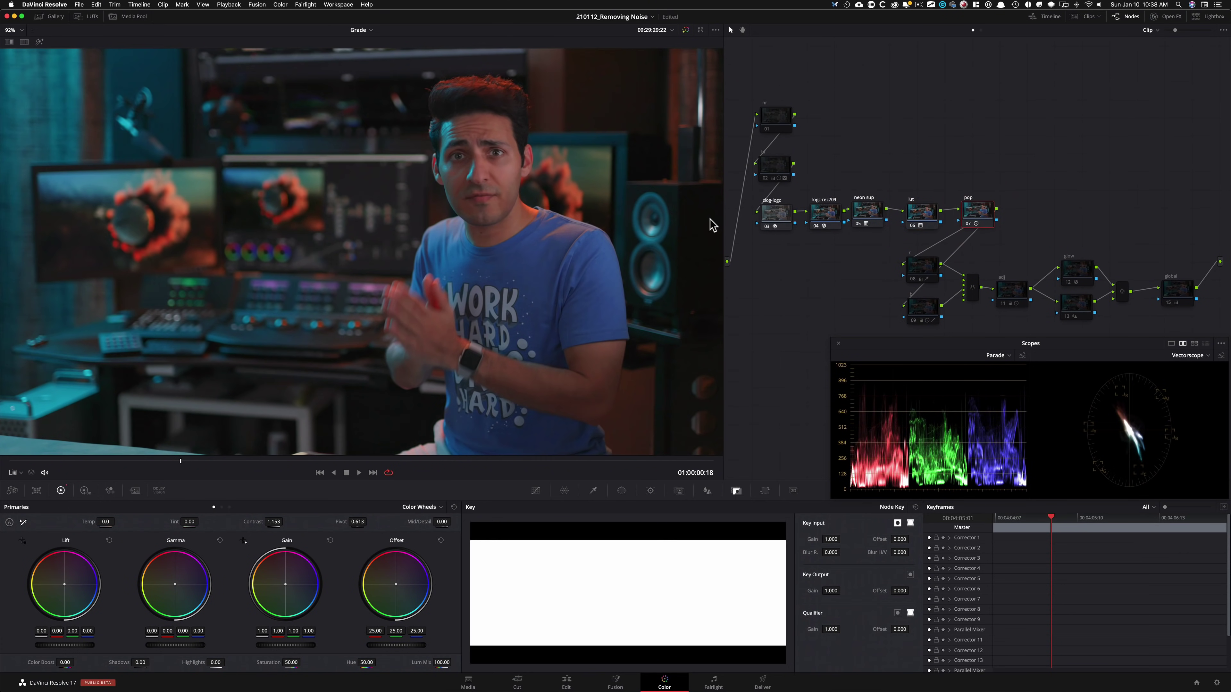
Enable the two parallel nodes 08 and 09, toggling each to compare its effect.
{"action": "left_click", "coordinate": [932, 273]}
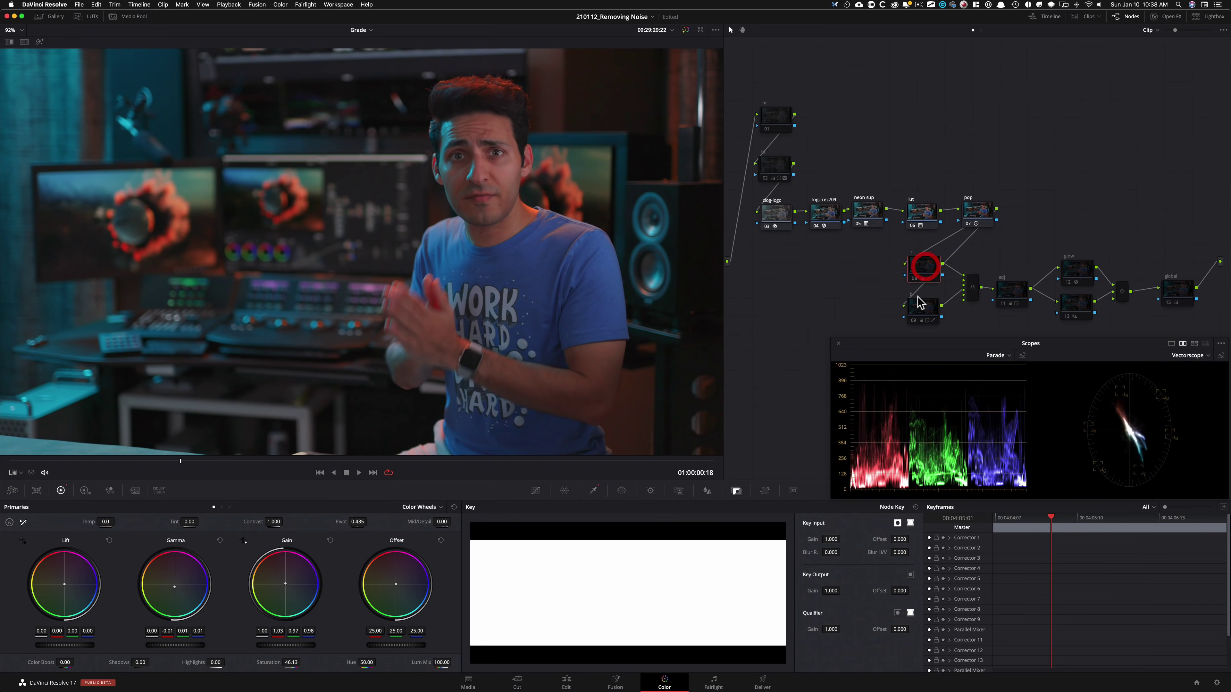
{"action": "key", "text": "ctrl+d"}
{"action": "key", "text": "ctrl+d"}
{"action": "key", "text": "ctrl+d"}
{"action": "left_click", "coordinate": [926, 318]}
{"action": "key", "text": "ctrl+d"}
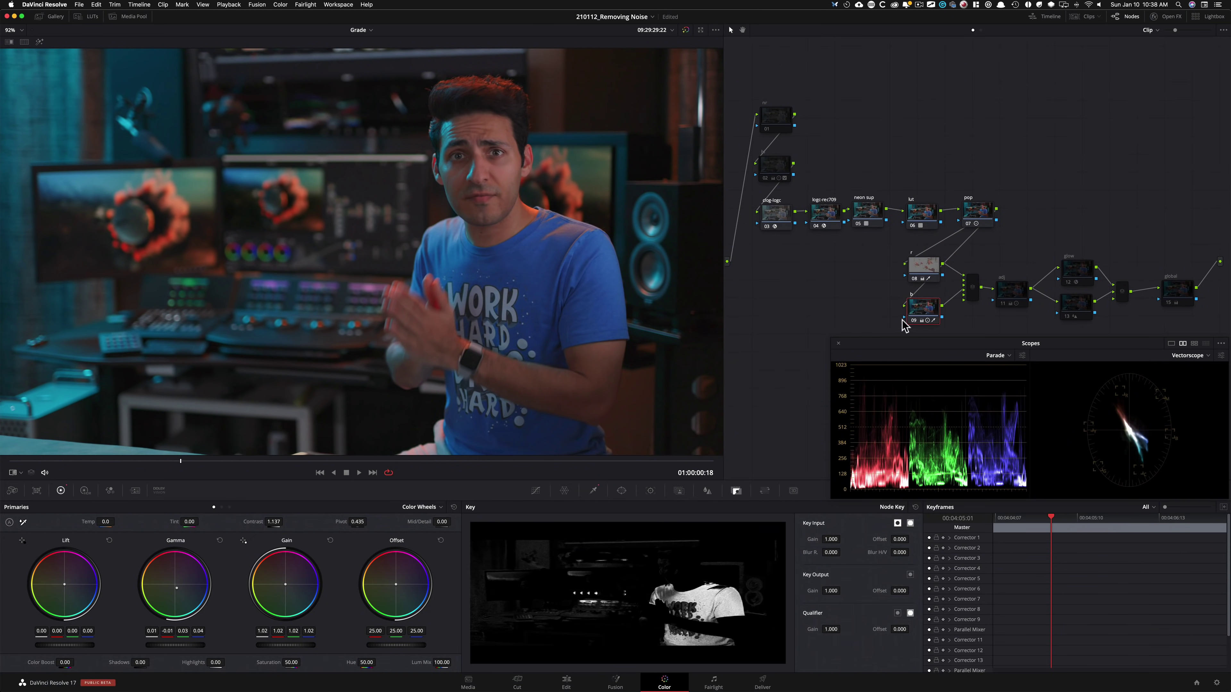
{"action": "key", "text": "ctrl+d"}
{"action": "key", "text": "ctrl+d"}
Enable the adj node 11 after the parallel mixer, toggling it to compare.
{"action": "left_click", "coordinate": [1010, 292]}
{"action": "key", "text": "ctrl+d"}
{"action": "key", "text": "ctrl+d"}
{"action": "key", "text": "ctrl+d"}
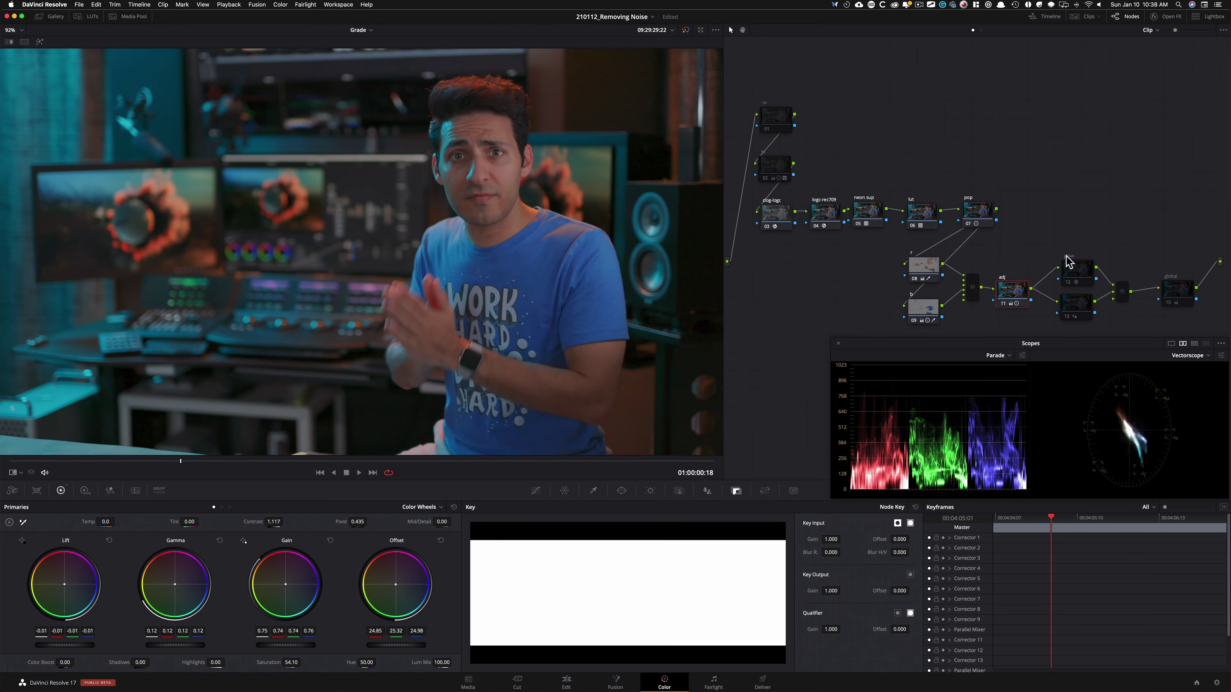
Enable the glow node 12, the global node and node 02, leaving node 13 disabled.
{"action": "left_click", "coordinate": [1069, 275]}
{"action": "key", "text": "ctrl+d"}
{"action": "key", "text": "ctrl+d"}
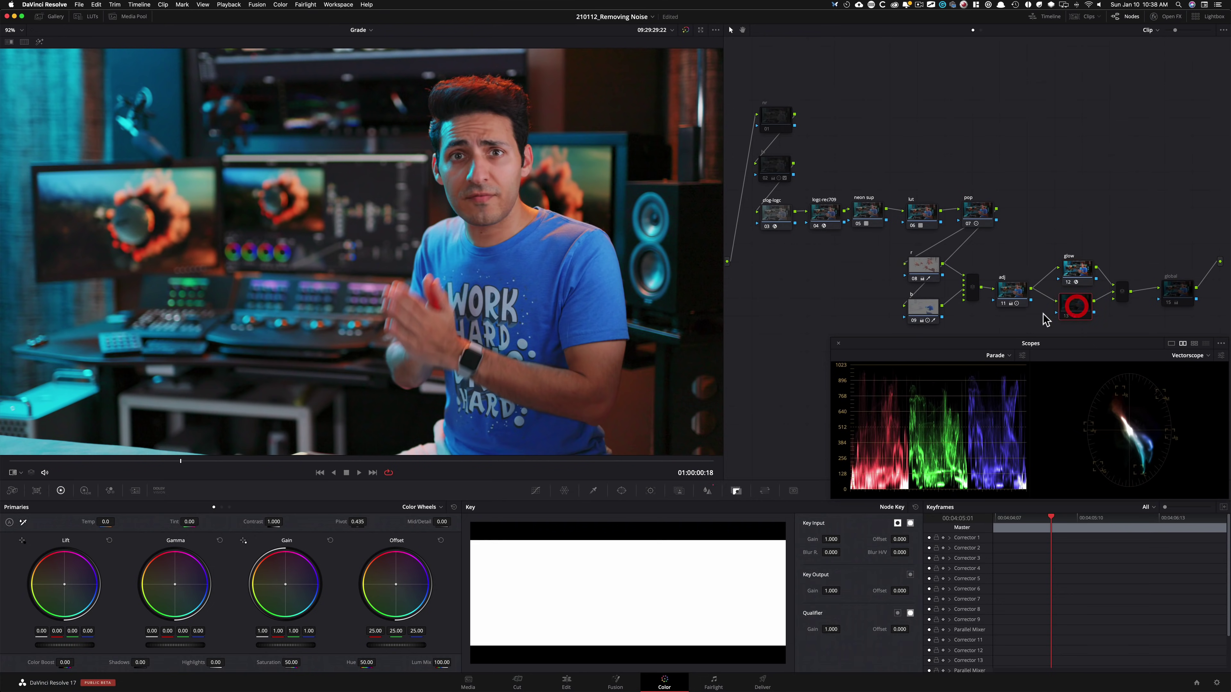
{"action": "left_click", "coordinate": [1178, 291]}
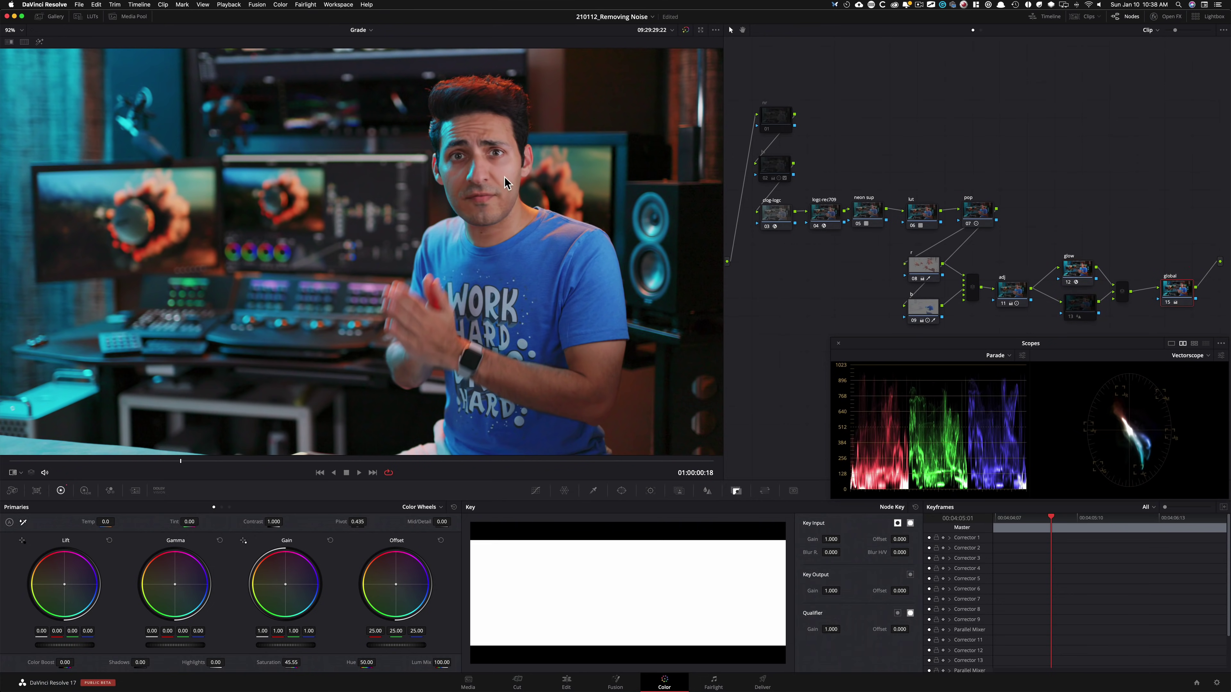
{"action": "left_click", "coordinate": [783, 163]}
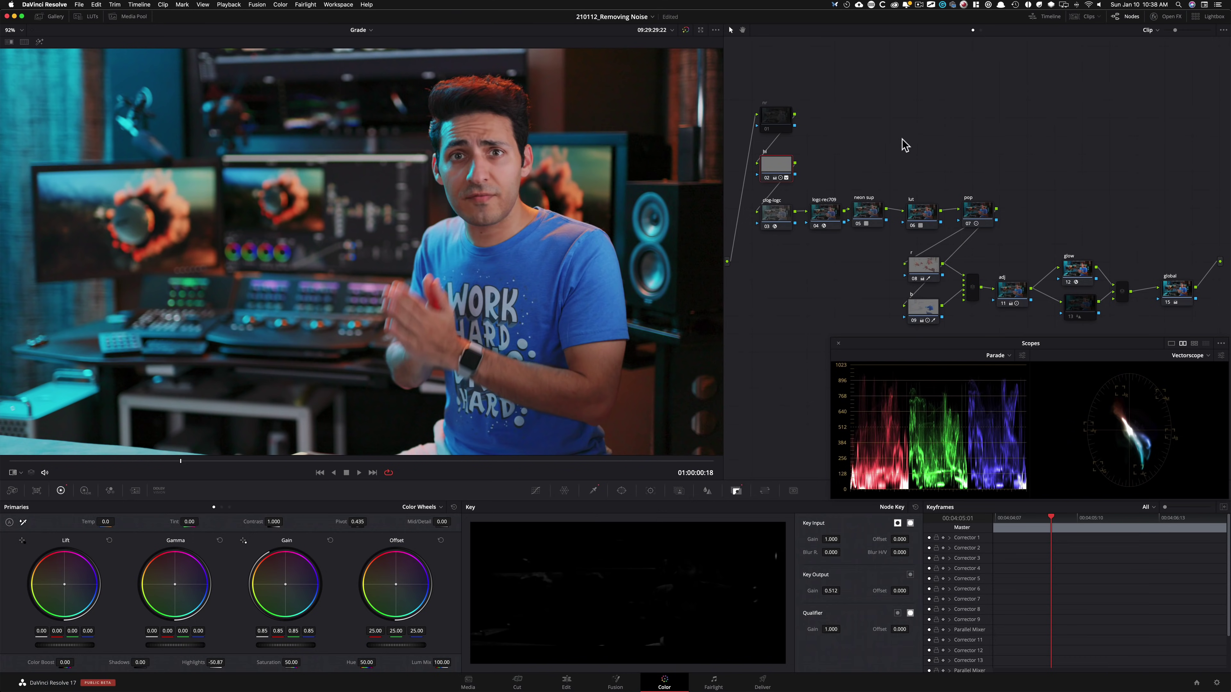
Select node 01 and examine the noise at 439% zoom around the hair, dark wall and curtains.
{"action": "left_click", "coordinate": [778, 122]}
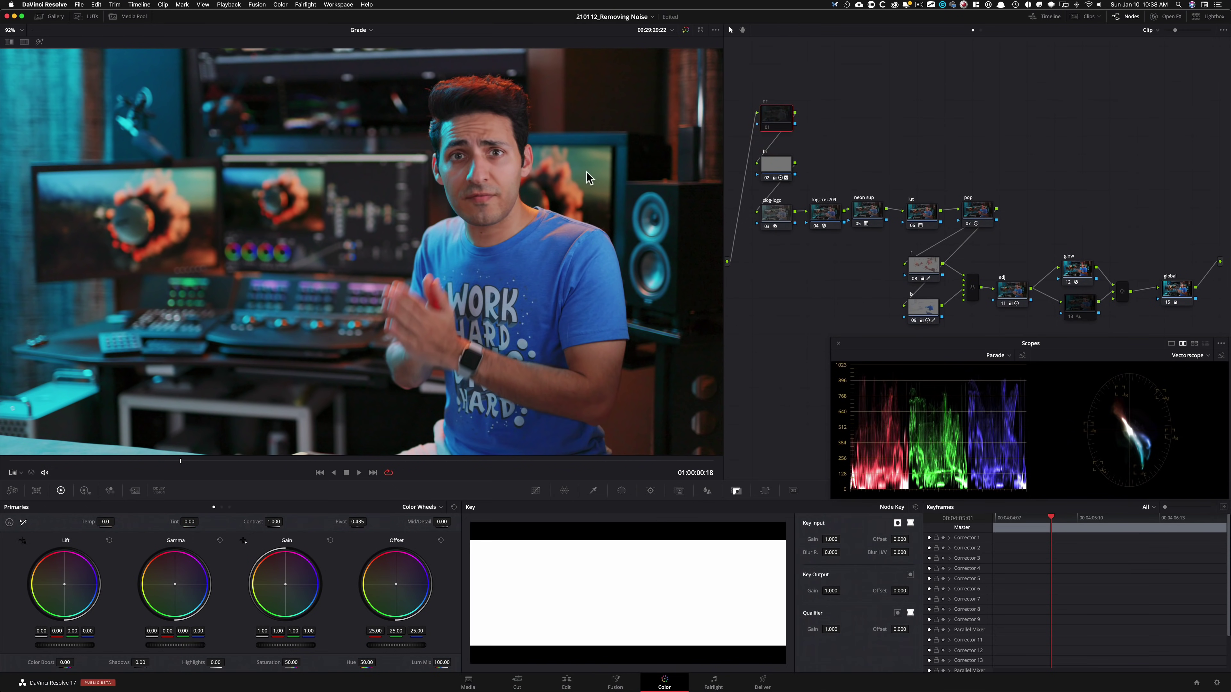
{"action": "key", "text": "super+equal"}
{"action": "key", "text": "super+equal"}
{"action": "key", "text": "super+equal"}
{"action": "key", "text": "super+equal"}
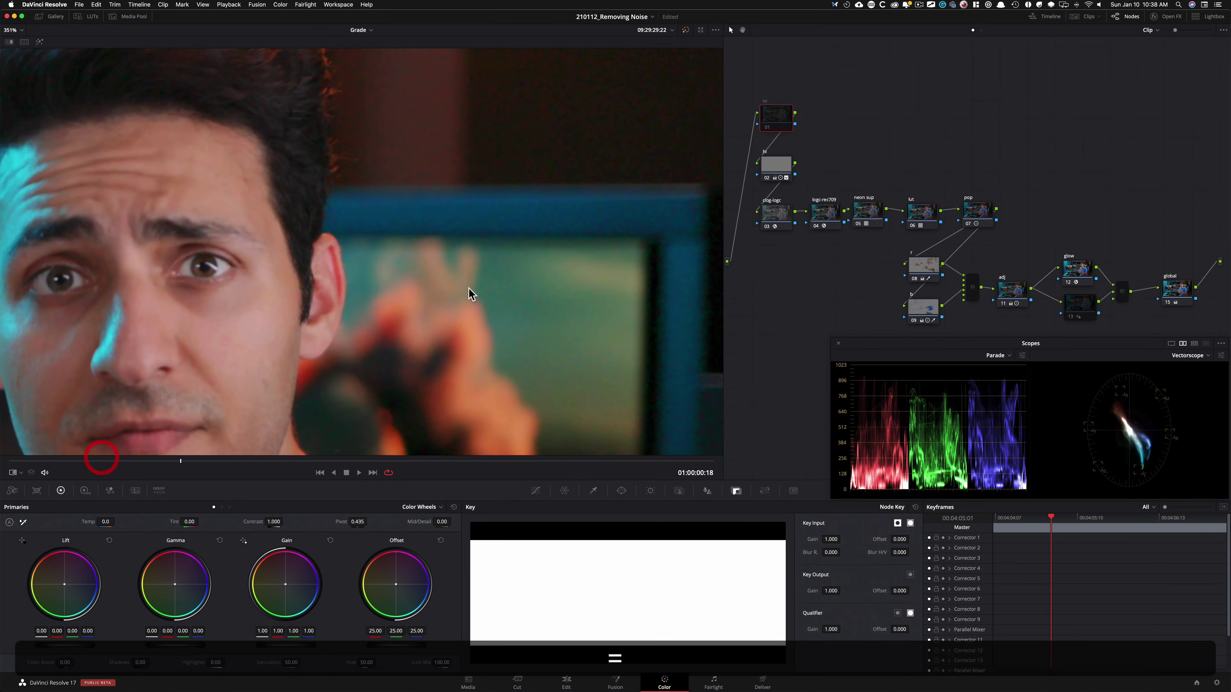
{"action": "key", "text": "super+equal"}
{"action": "left_click_drag", "start_coordinate": [385, 372], "coordinate": [286, 478]}
{"action": "left_click_drag", "start_coordinate": [365, 257], "coordinate": [349, 343]}
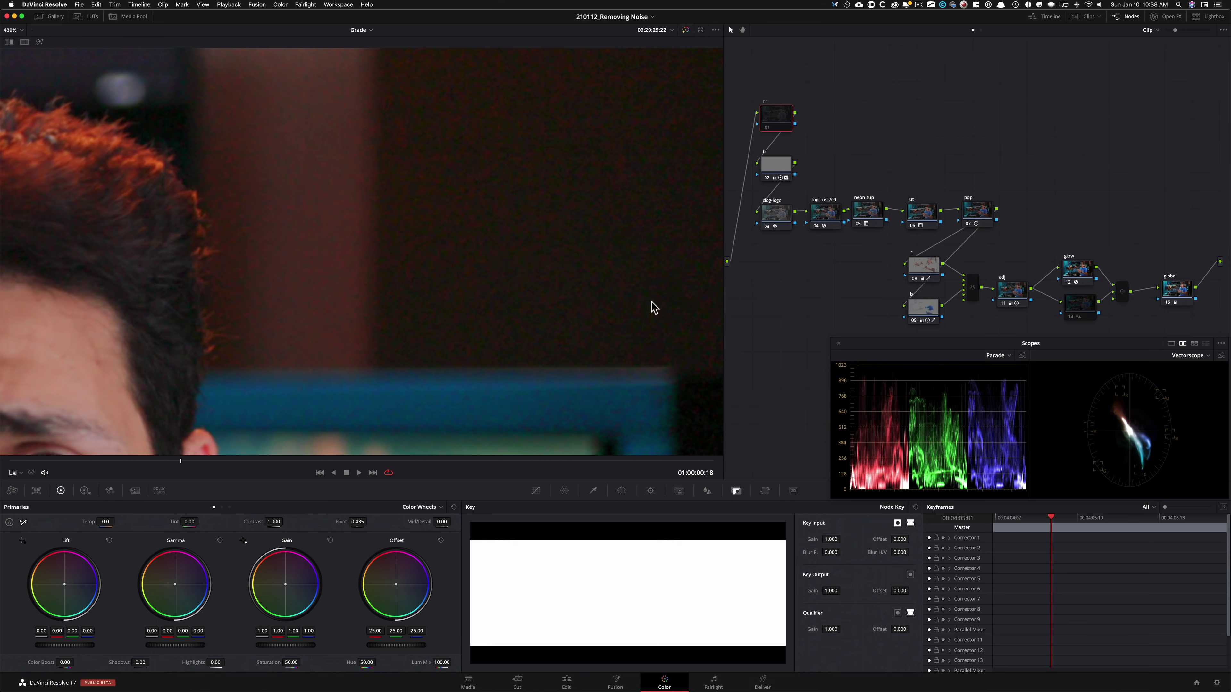
{"action": "left_click_drag", "start_coordinate": [442, 146], "coordinate": [335, 152]}
{"action": "left_click_drag", "start_coordinate": [416, 233], "coordinate": [314, 188]}
{"action": "left_click_drag", "start_coordinate": [544, 337], "coordinate": [522, 310]}
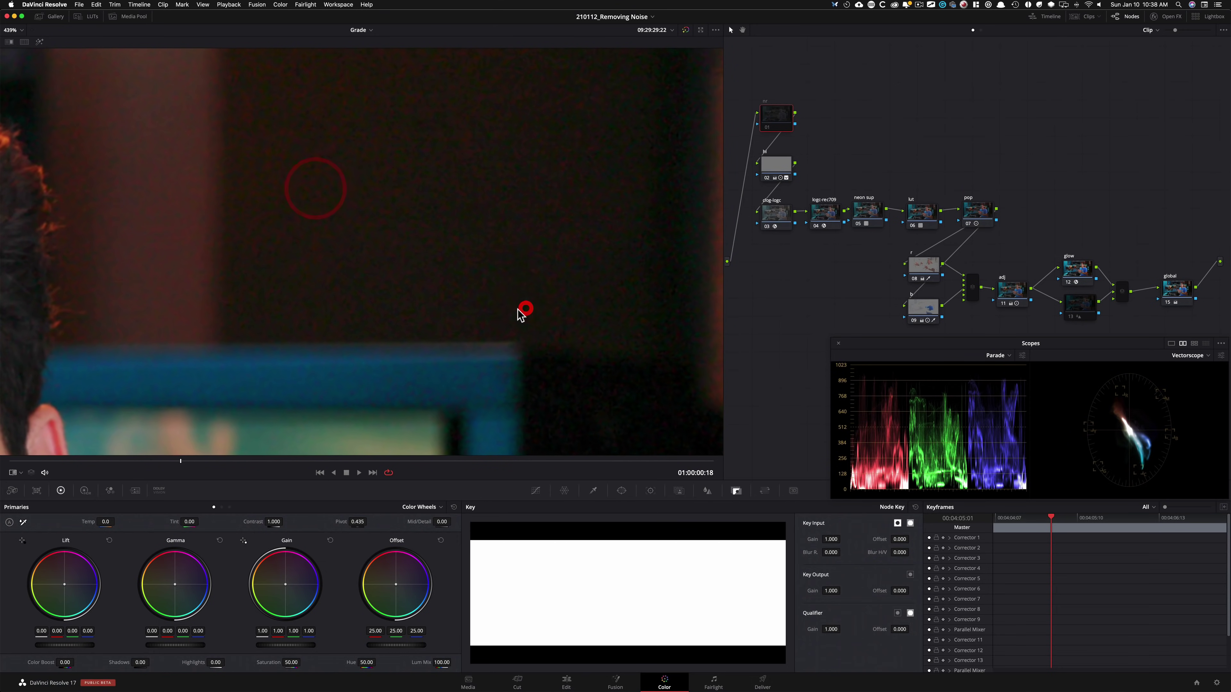
{"action": "left_click_drag", "start_coordinate": [359, 316], "coordinate": [175, 286]}
{"action": "left_click_drag", "start_coordinate": [261, 298], "coordinate": [91, 316]}
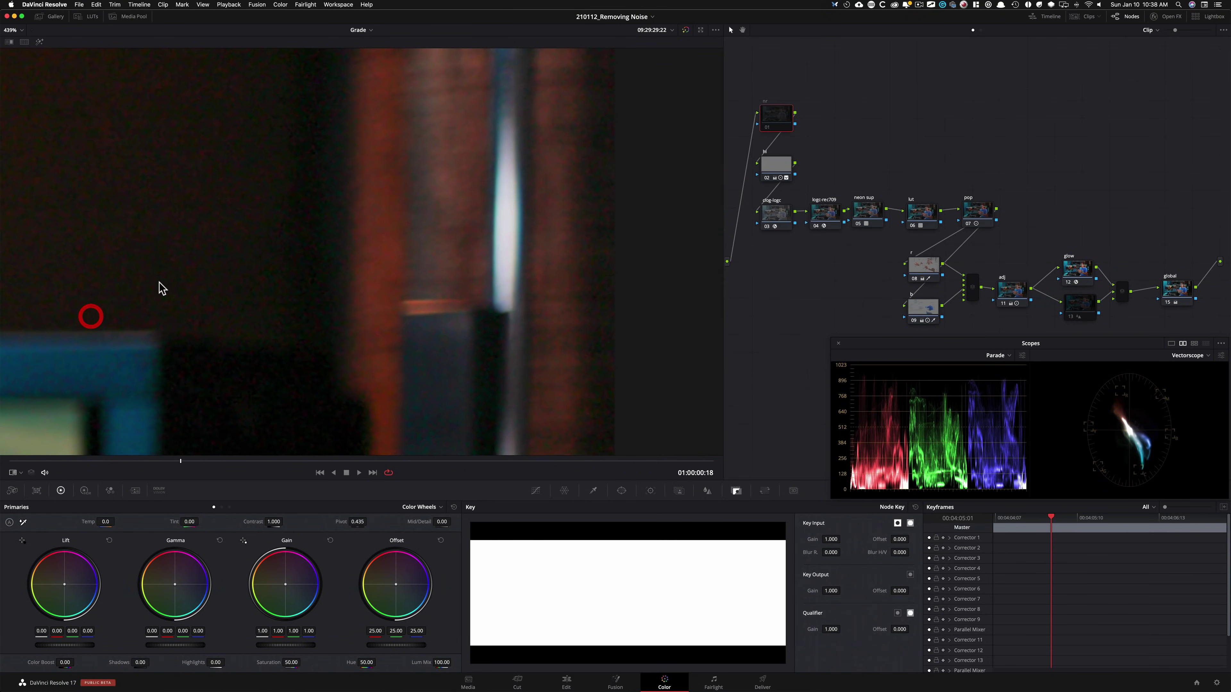
Examine the noise across the speaker, the blue shirt sleeve, the arm and the shadows behind it.
{"action": "left_click_drag", "start_coordinate": [509, 282], "coordinate": [882, 273]}
{"action": "left_click_drag", "start_coordinate": [239, 180], "coordinate": [256, 242]}
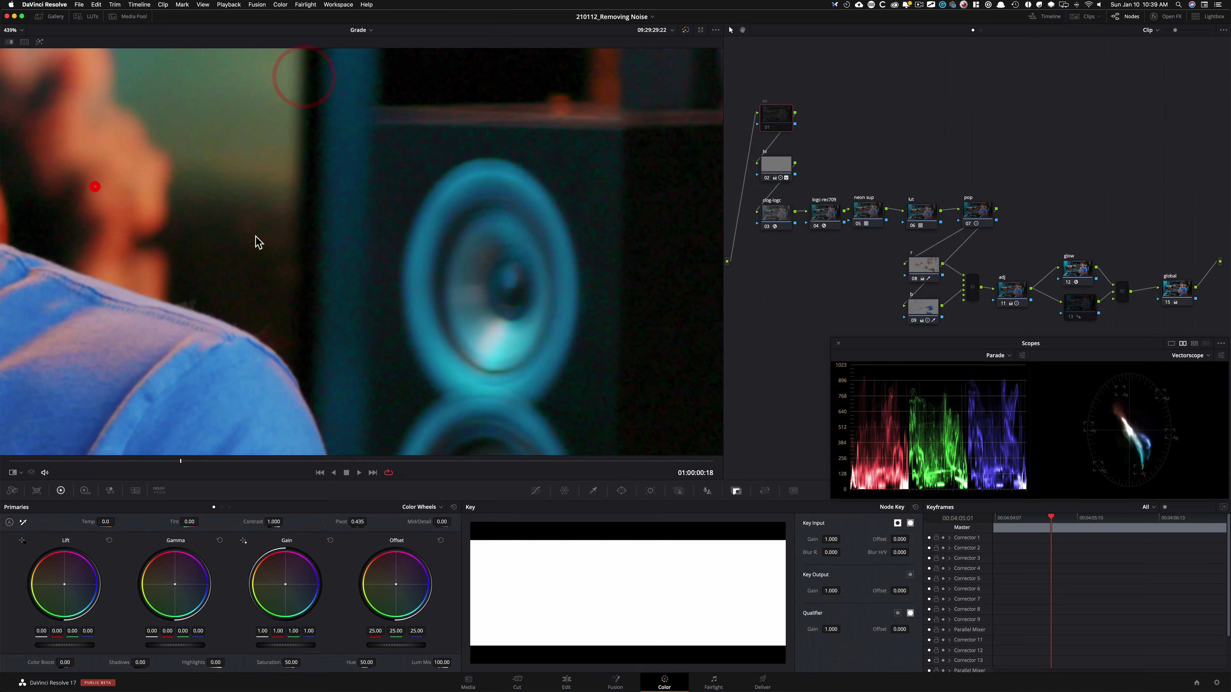
{"action": "left_click_drag", "start_coordinate": [398, 187], "coordinate": [267, 46]}
{"action": "left_click_drag", "start_coordinate": [504, 242], "coordinate": [539, 54]}
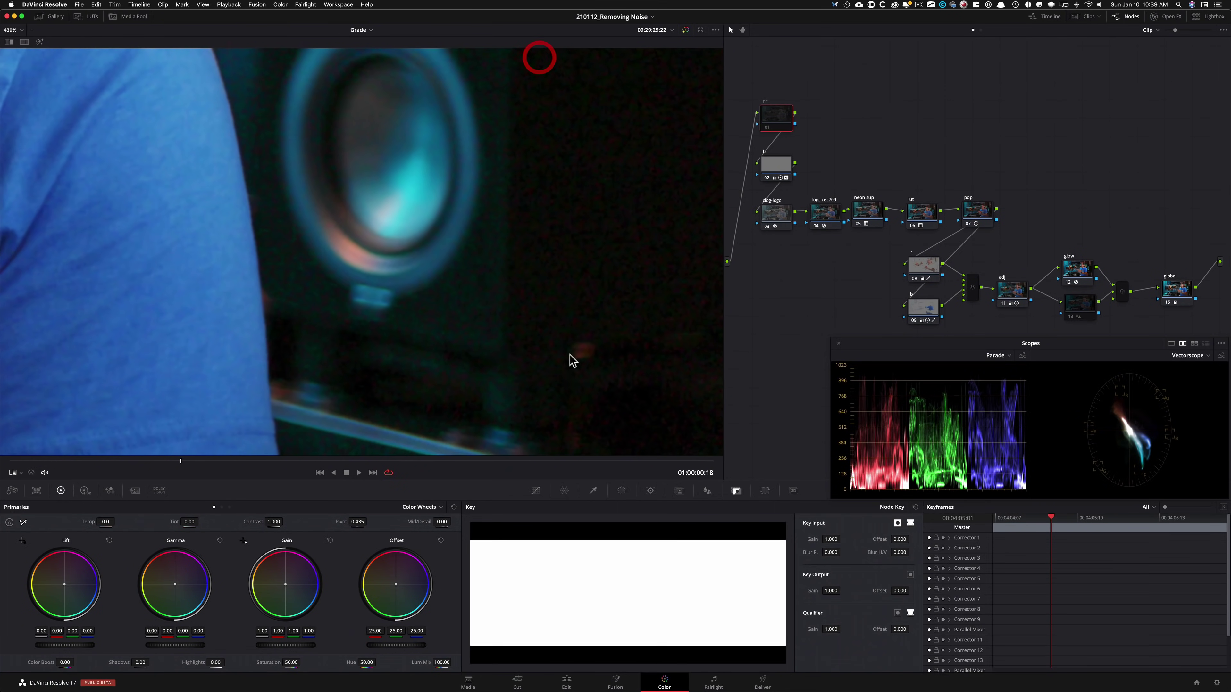
{"action": "left_click_drag", "start_coordinate": [571, 354], "coordinate": [555, 226]}
{"action": "left_click_drag", "start_coordinate": [412, 217], "coordinate": [231, 142]}
{"action": "left_click_drag", "start_coordinate": [400, 311], "coordinate": [496, 320]}
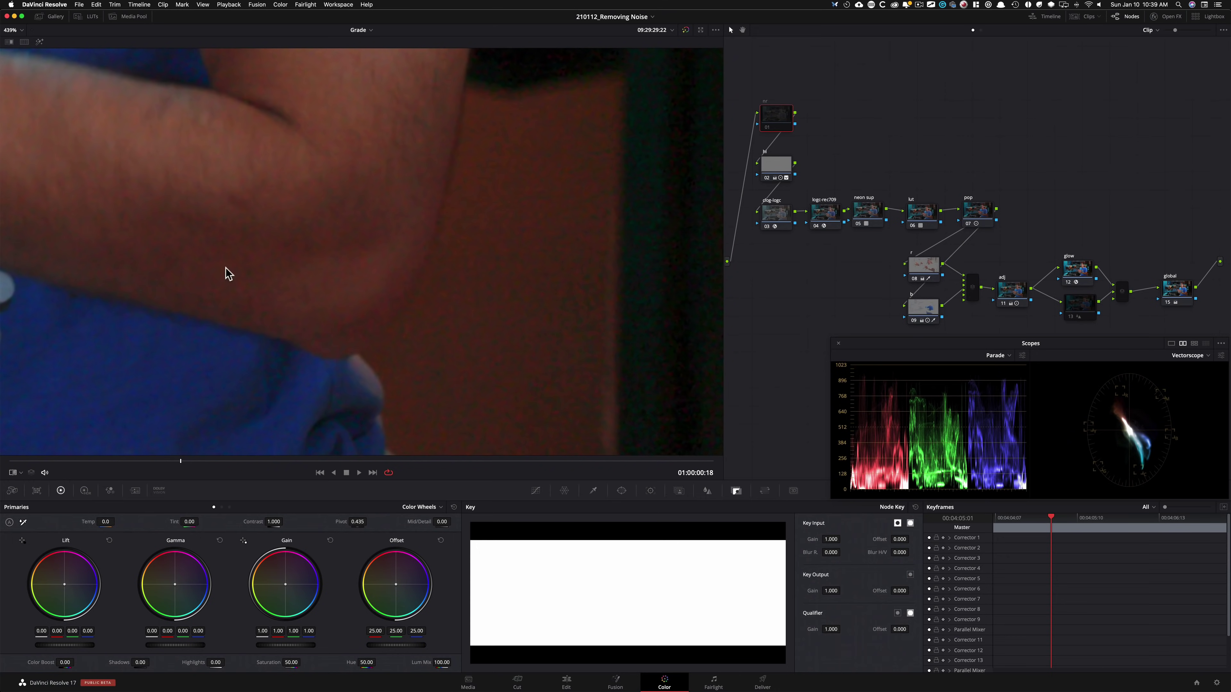
{"action": "left_click_drag", "start_coordinate": [536, 281], "coordinate": [477, 256]}
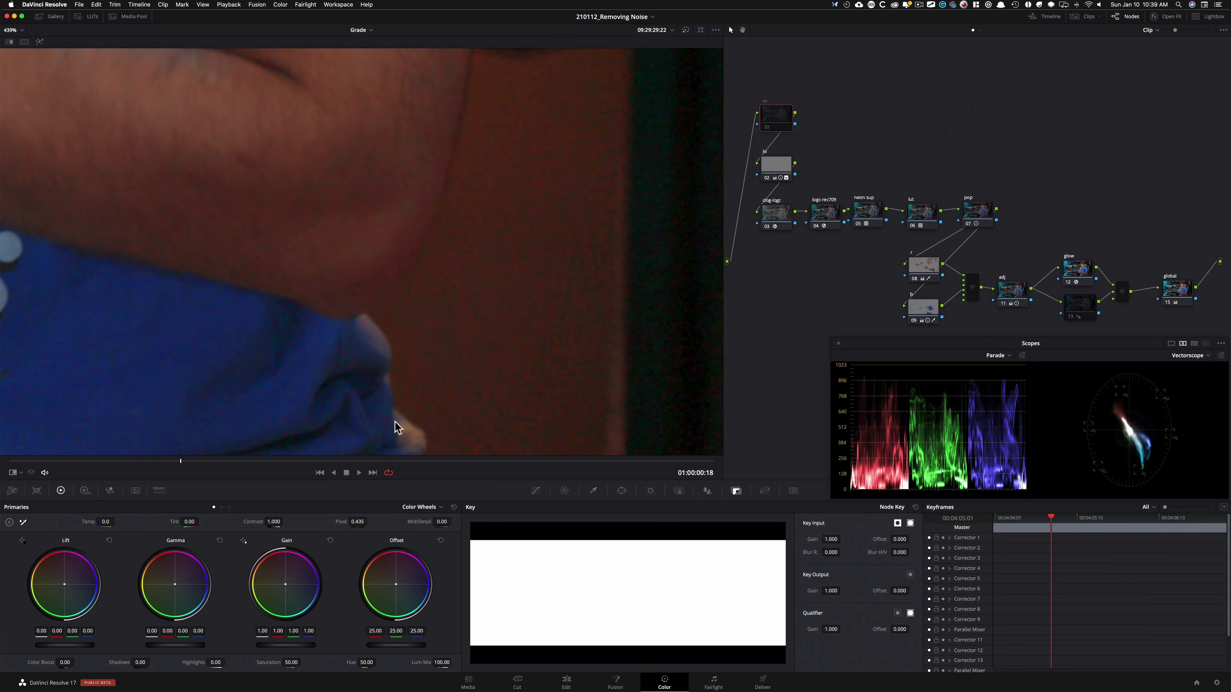
Set node 01's Temporal NR to 1 frame with luma and chroma thresholds of 5.0, and enable the node.
{"action": "left_click", "coordinate": [110, 491]}
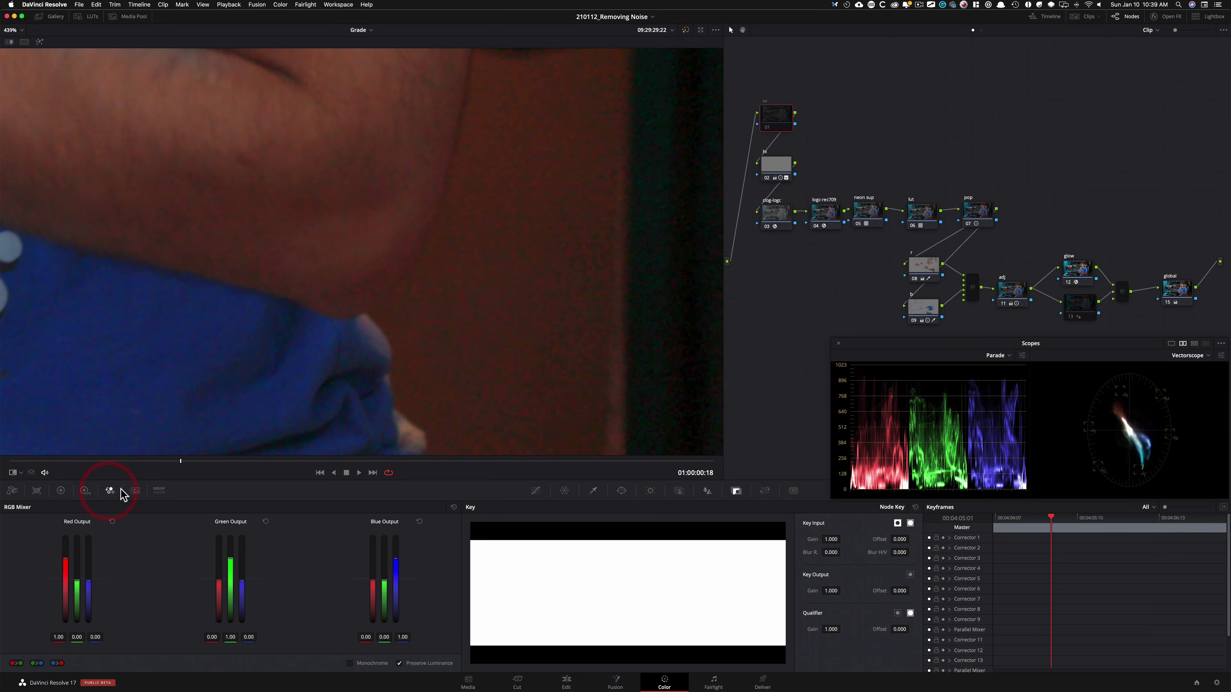
{"action": "left_click", "coordinate": [136, 491]}
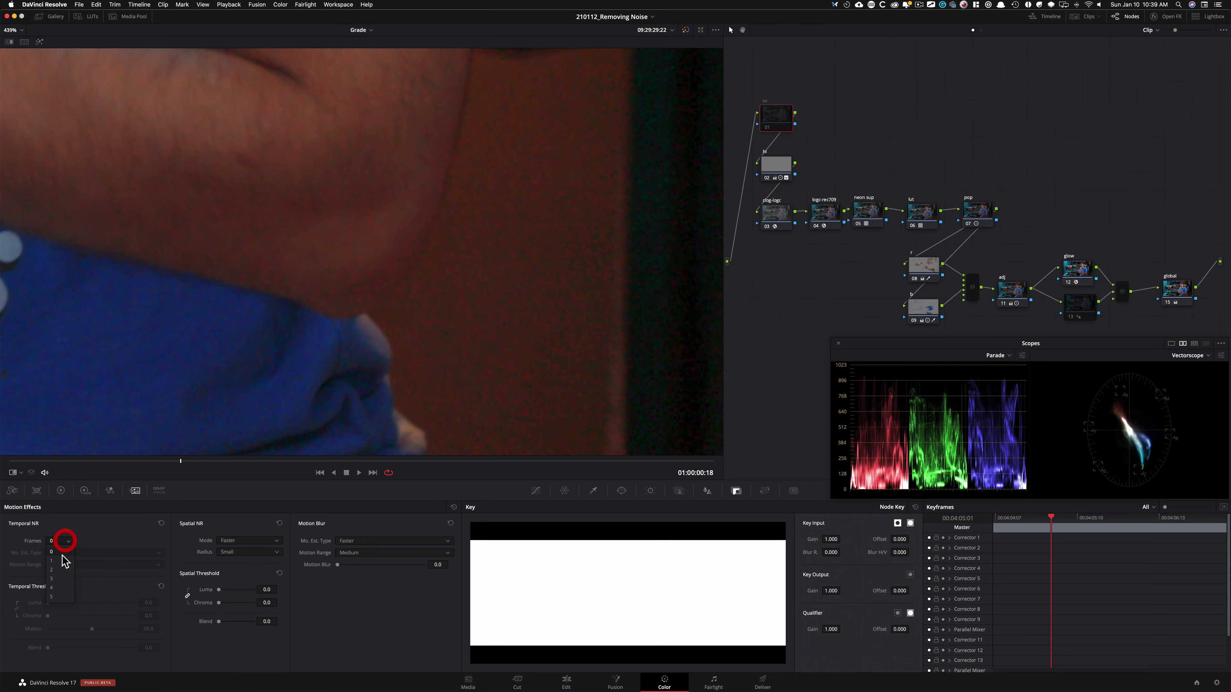
{"action": "left_click", "coordinate": [64, 563]}
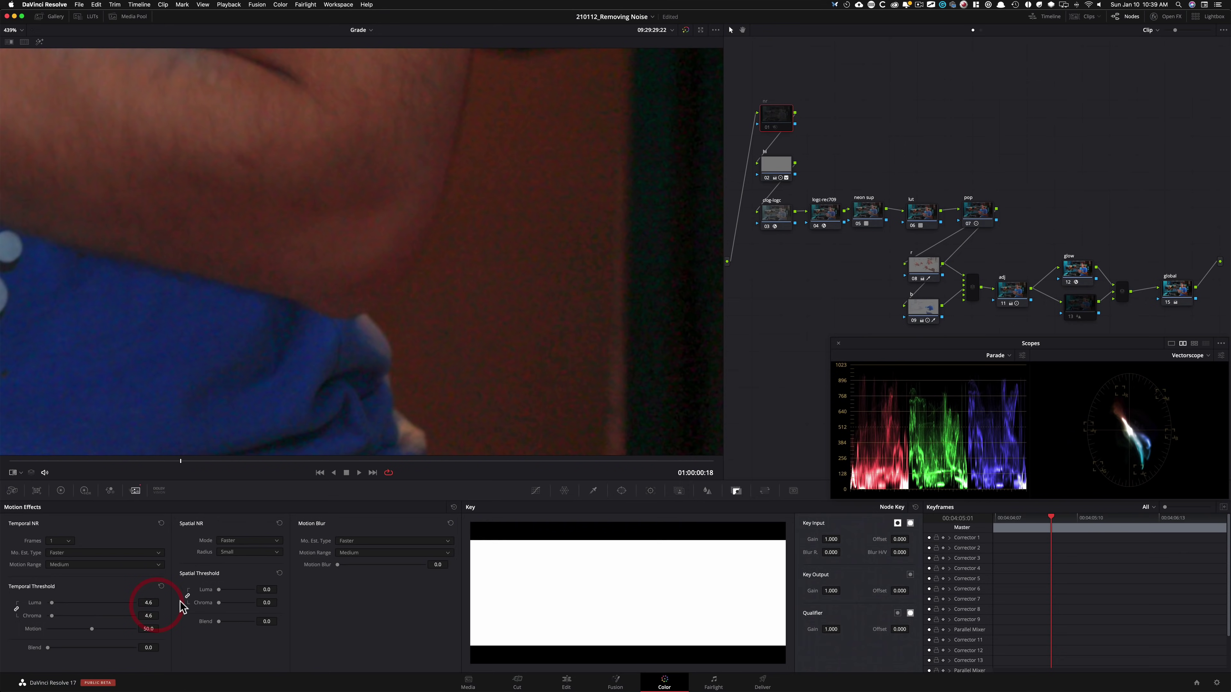
{"action": "left_click", "coordinate": [147, 603]}
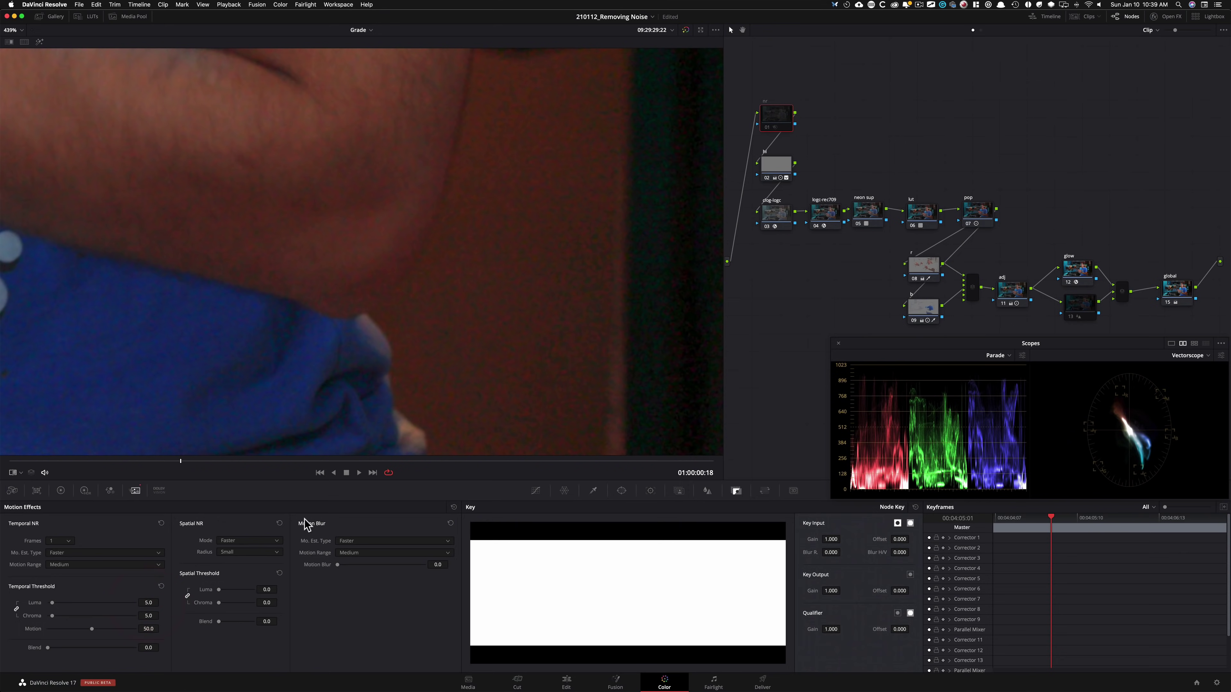
{"action": "key", "text": "super+d"}
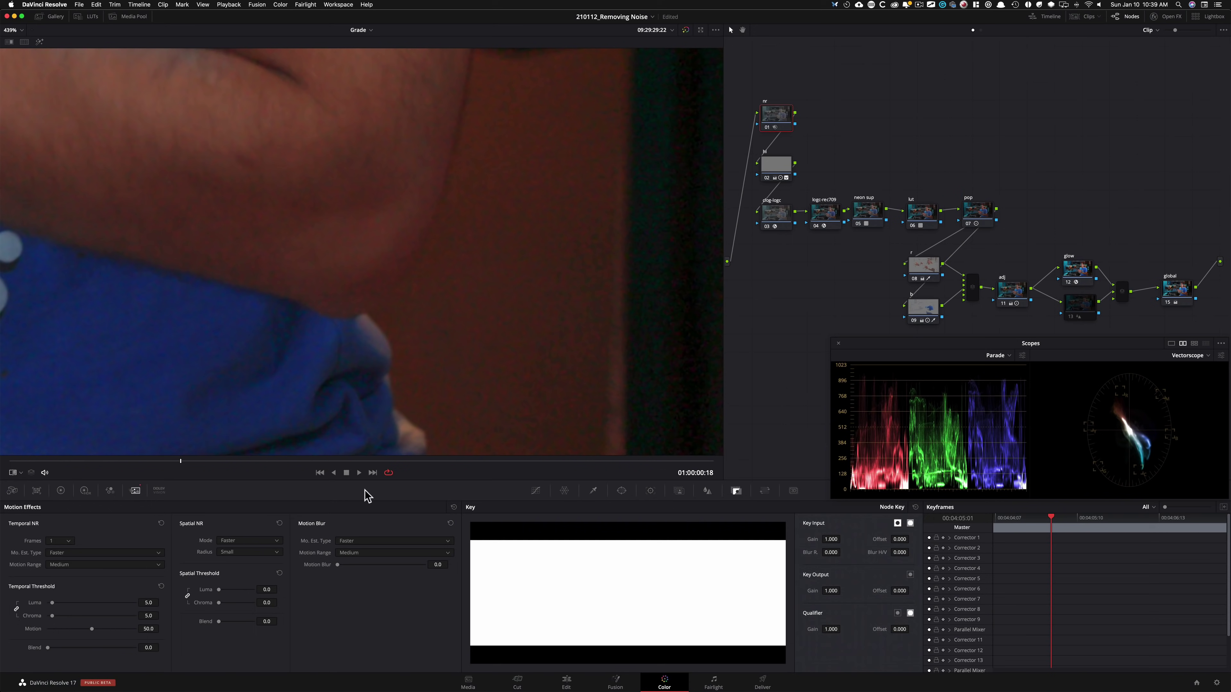
Unlink the Spatial Threshold luma and chroma values and set only the chroma to 6.8.
{"action": "left_click", "coordinate": [186, 597]}
{"action": "left_click", "coordinate": [186, 598]}
{"action": "left_click_drag", "start_coordinate": [272, 603], "coordinate": [277, 603]}
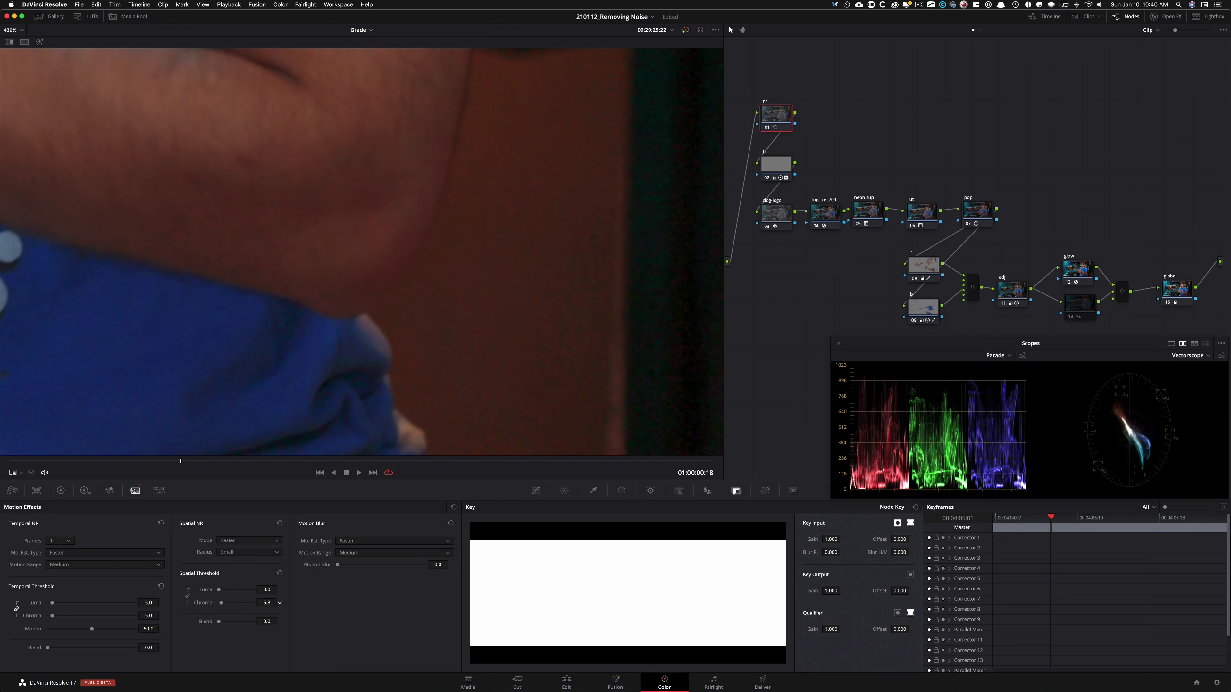
{"action": "left_click", "coordinate": [279, 603]}
Examine the noise reduction on the arm, sleeve and lower speaker, comparing with node 01 off and on.
{"action": "left_click_drag", "start_coordinate": [516, 148], "coordinate": [353, 525]}
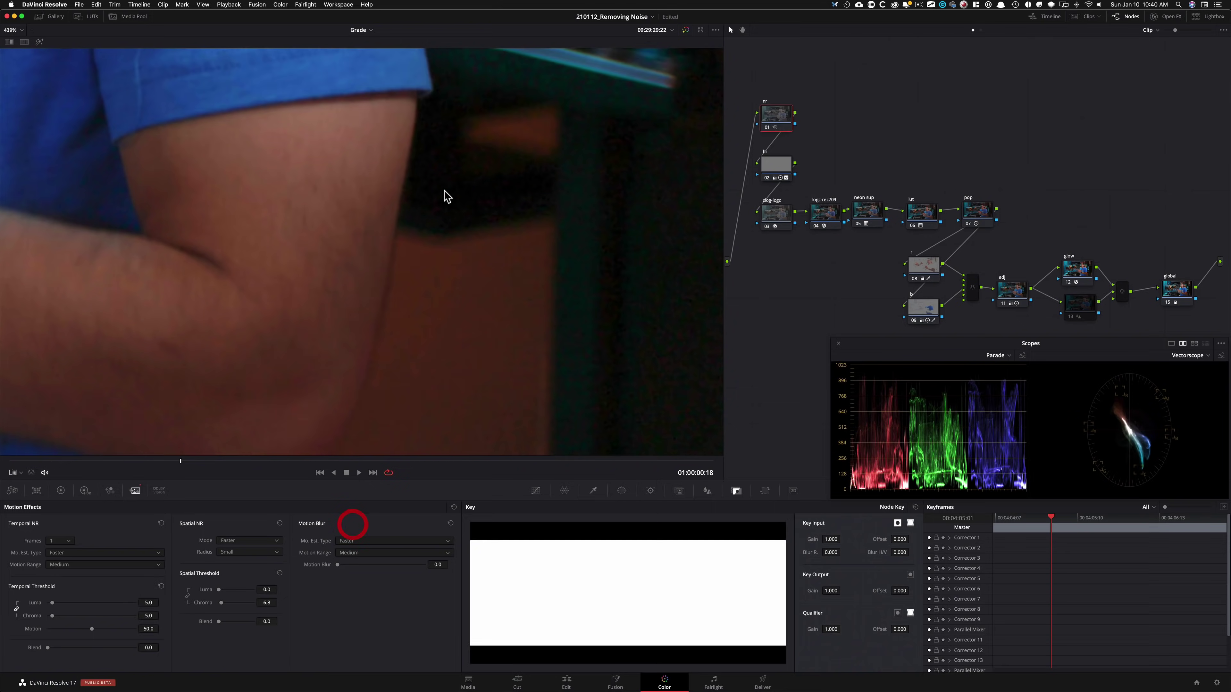
{"action": "left_click_drag", "start_coordinate": [443, 191], "coordinate": [420, 428]}
{"action": "mouse_move", "coordinate": [434, 215]}
{"action": "left_mouse_down"}
{"action": "mouse_move", "coordinate": [428, 448]}
{"action": "mouse_move", "coordinate": [410, 476]}
{"action": "left_mouse_up"}
{"action": "left_click_drag", "start_coordinate": [481, 333], "coordinate": [372, 476]}
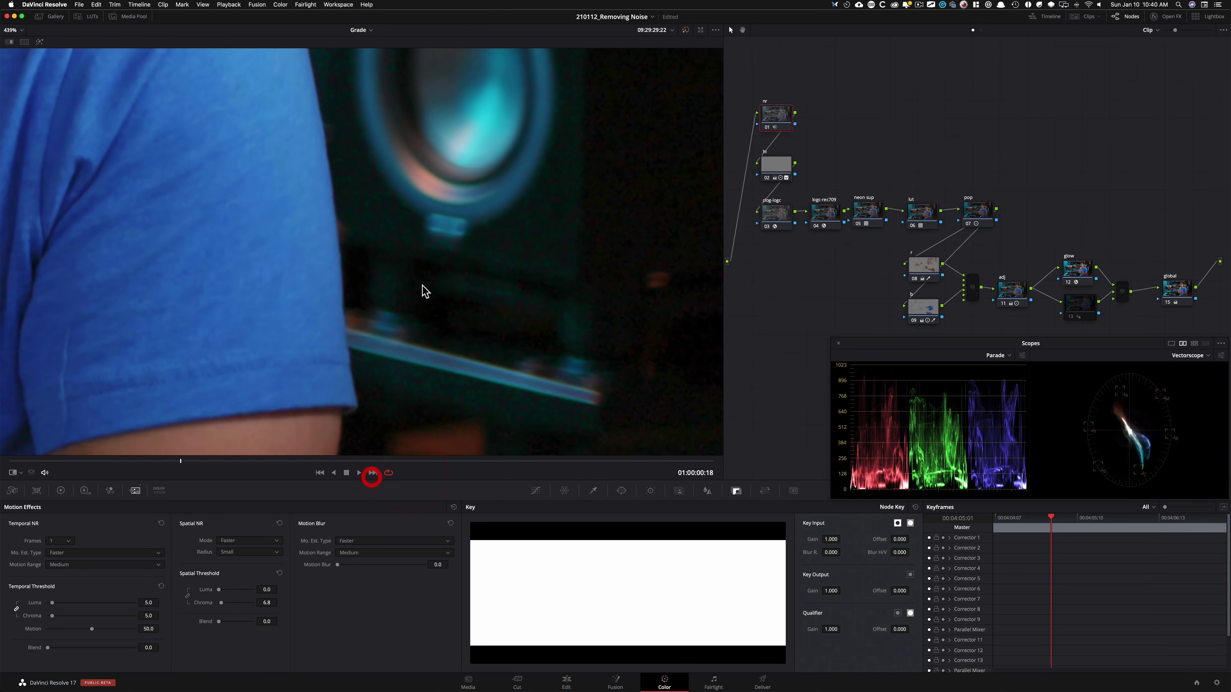
{"action": "left_click_drag", "start_coordinate": [421, 285], "coordinate": [376, 333]}
{"action": "key", "text": "super+d"}
{"action": "key", "text": "super+d"}
{"action": "left_click_drag", "start_coordinate": [497, 181], "coordinate": [286, 454]}
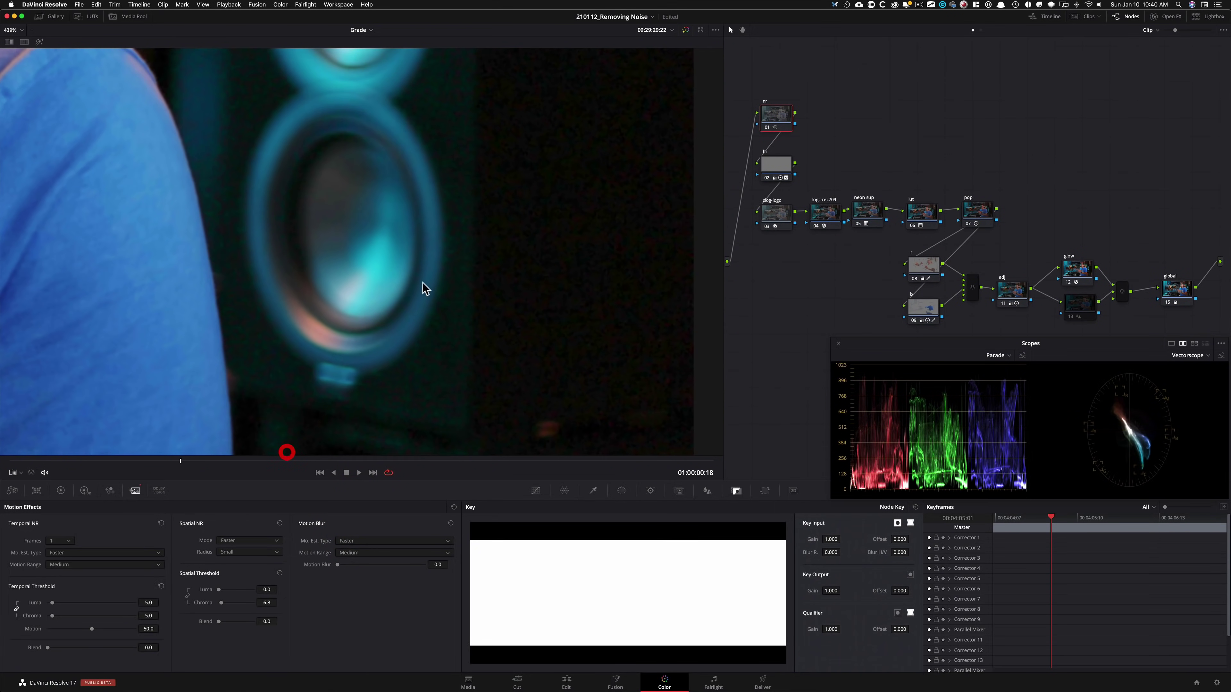
Examine the noise reduction from the upper speaker to the dark wall beside the hair, toggling node 01.
{"action": "left_click_drag", "start_coordinate": [475, 214], "coordinate": [218, 343]}
{"action": "left_click_drag", "start_coordinate": [297, 215], "coordinate": [400, 467]}
{"action": "left_click_drag", "start_coordinate": [398, 214], "coordinate": [426, 424]}
{"action": "left_click_drag", "start_coordinate": [368, 231], "coordinate": [420, 437]}
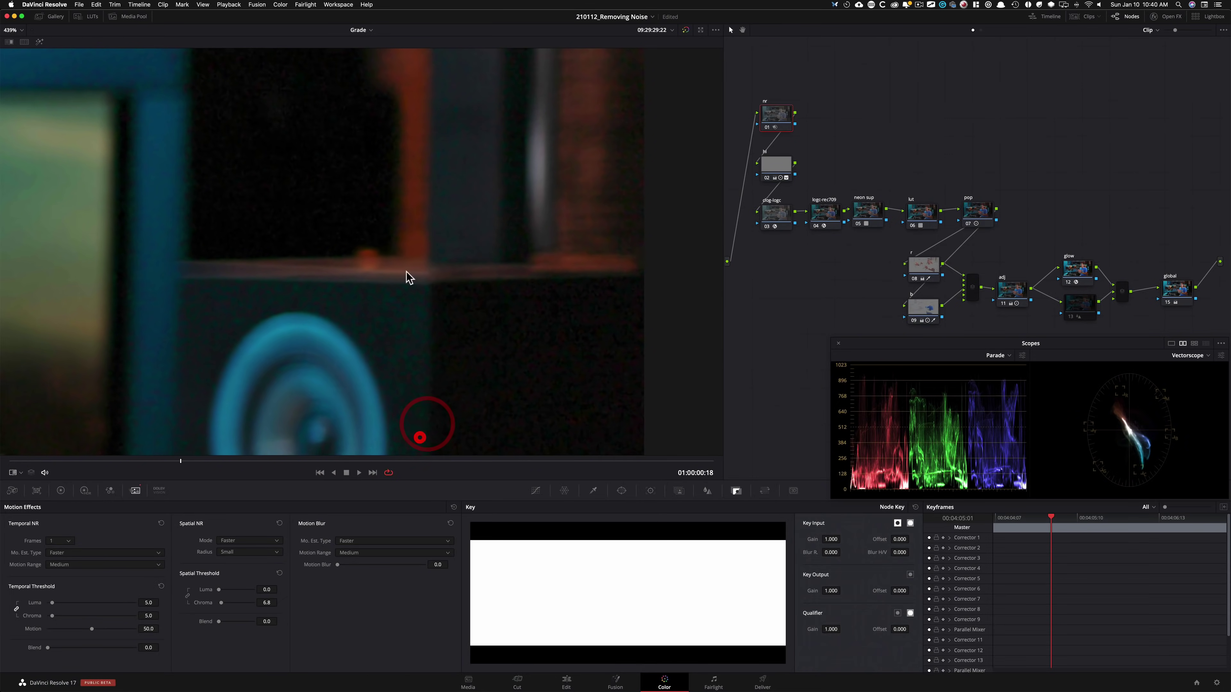
{"action": "left_click_drag", "start_coordinate": [406, 272], "coordinate": [437, 436]}
{"action": "left_click_drag", "start_coordinate": [494, 266], "coordinate": [572, 376]}
{"action": "mouse_move", "coordinate": [602, 330]}
{"action": "left_mouse_down"}
{"action": "mouse_move", "coordinate": [687, 451]}
{"action": "mouse_move", "coordinate": [659, 386]}
{"action": "left_mouse_up"}
{"action": "key", "text": "super+d"}
{"action": "scroll", "coordinate": [280, 336], "scroll_direction": "left", "scroll_amount": 8}
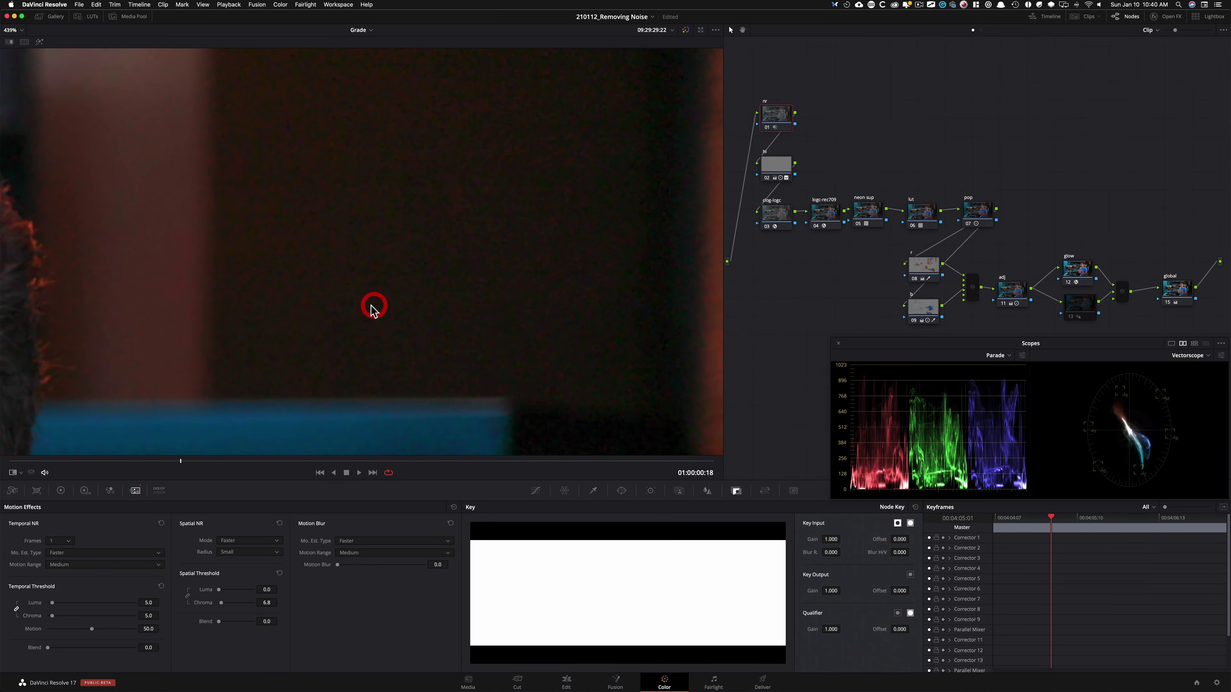
{"action": "scroll", "coordinate": [485, 359], "scroll_direction": "right", "scroll_amount": 4}
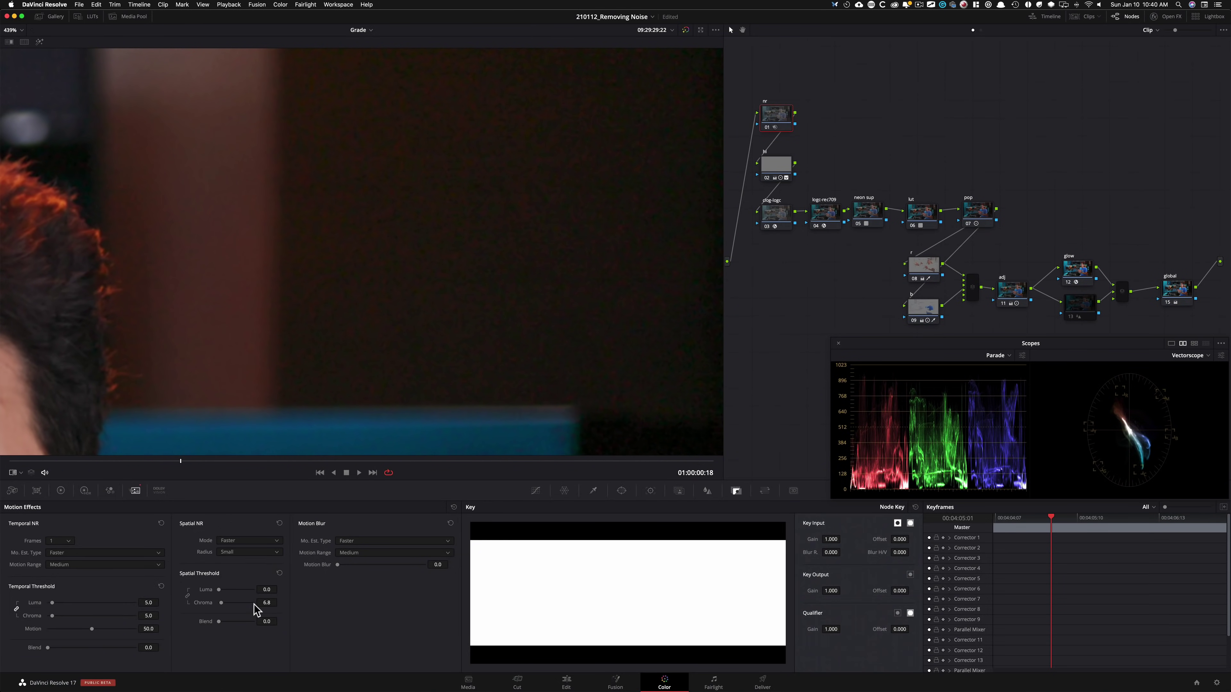
Set the Spatial Threshold chroma to 12.4 and compare the dark wall and hair with node 01 toggled.
{"action": "left_click", "coordinate": [271, 602]}
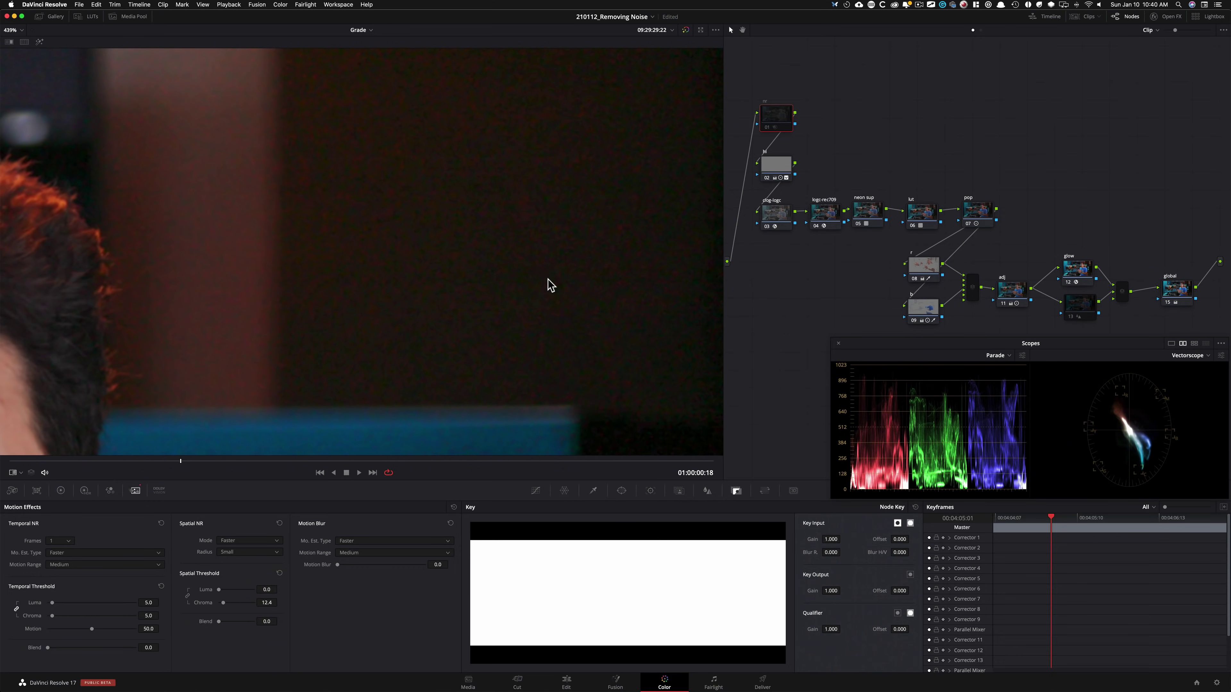
{"action": "scroll", "coordinate": [436, 291], "scroll_direction": "up", "scroll_amount": 10}
{"action": "scroll", "coordinate": [436, 291], "scroll_direction": "left", "scroll_amount": 3}
{"action": "scroll", "coordinate": [316, 129], "scroll_direction": "down", "scroll_amount": 10}
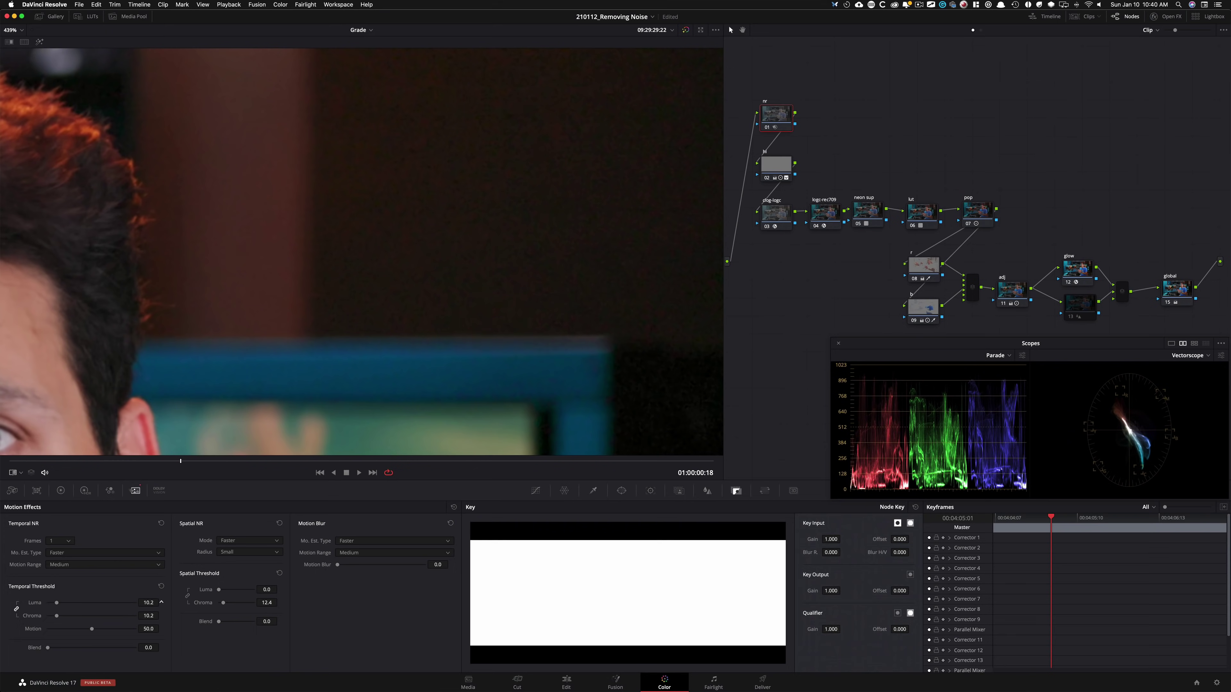
Raise the linked Temporal Threshold luma and chroma to 10.6 and compare the dark wall beside the hair with node 01 toggled.
{"action": "left_click_drag", "start_coordinate": [150, 603], "coordinate": [146, 603]}
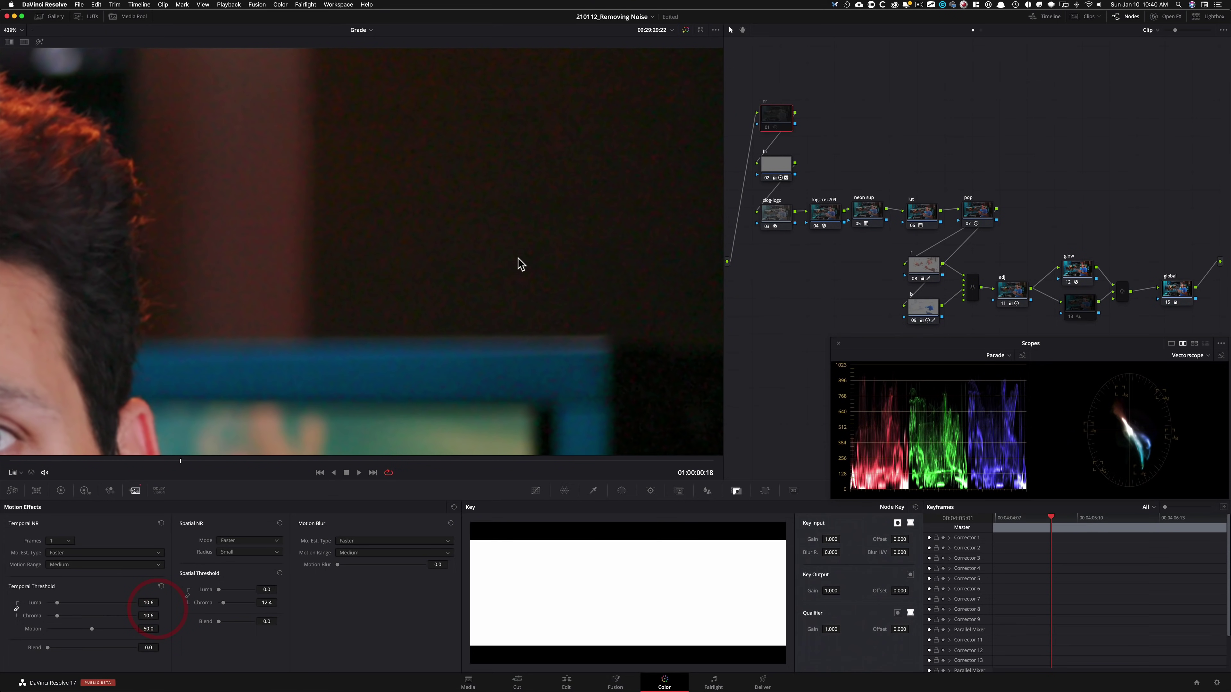
{"action": "scroll", "coordinate": [509, 264], "scroll_direction": "up", "scroll_amount": 10}
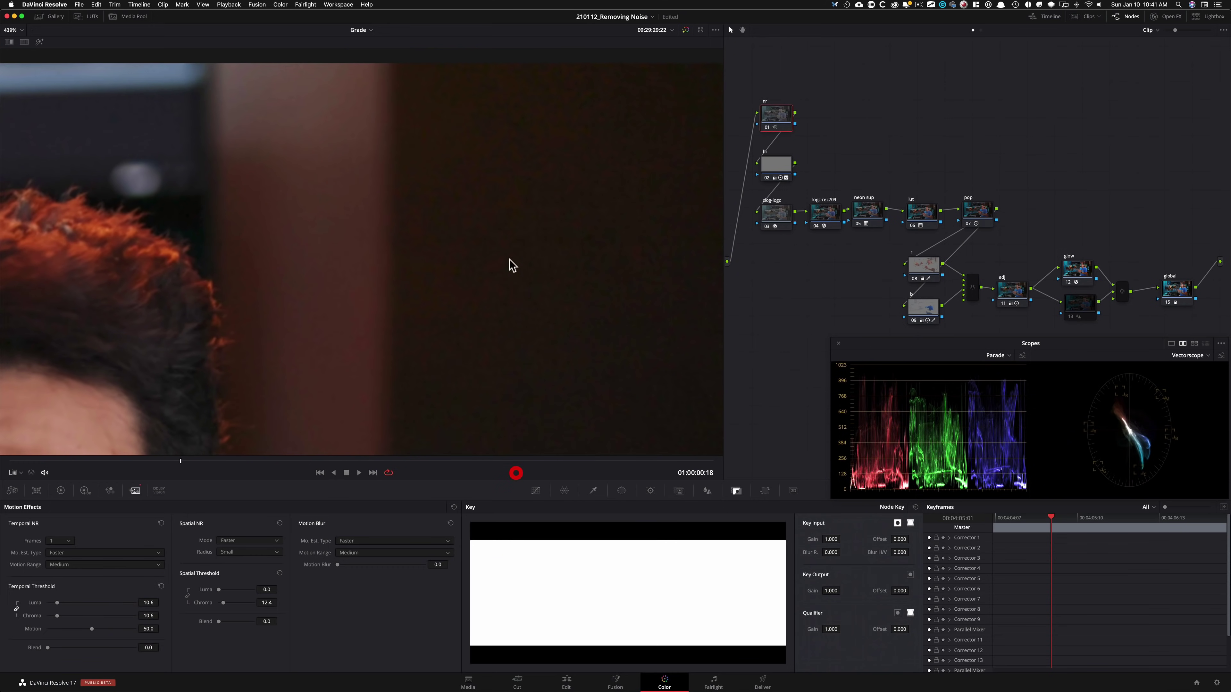
{"action": "key", "text": "super+d"}
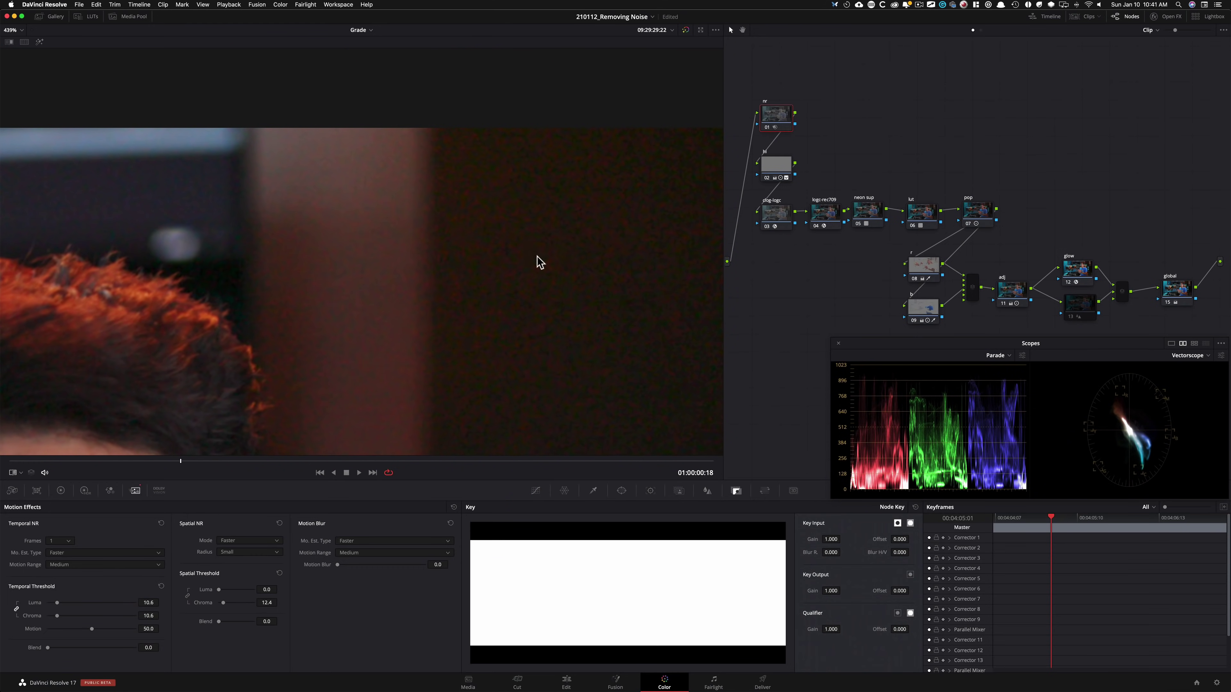
{"action": "left_click_drag", "start_coordinate": [504, 383], "coordinate": [317, 152]}
{"action": "left_click_drag", "start_coordinate": [467, 387], "coordinate": [277, 162]}
Examine the noise reduction on the speakers, the arm and the wall behind the elbow, comparing with node 01 off and on.
{"action": "scroll", "coordinate": [537, 361], "scroll_direction": "down", "scroll_amount": 10}
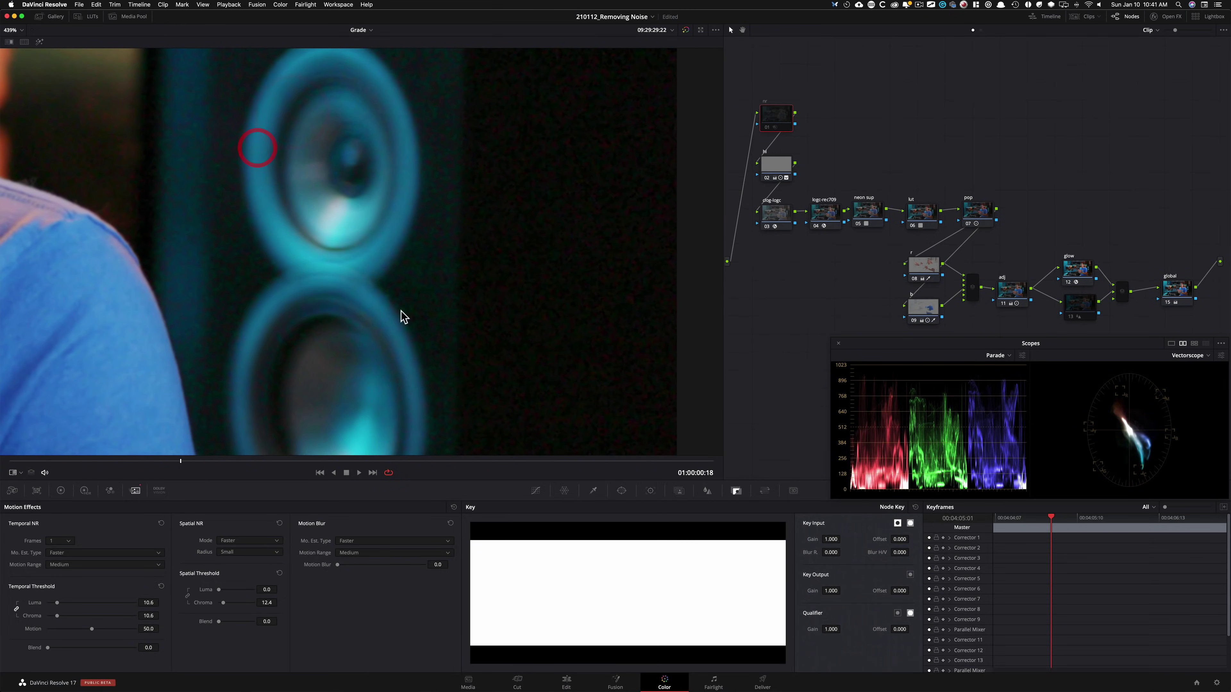
{"action": "scroll", "coordinate": [260, 133], "scroll_direction": "down", "scroll_amount": 5}
{"action": "scroll", "coordinate": [260, 133], "scroll_direction": "down", "scroll_amount": 10}
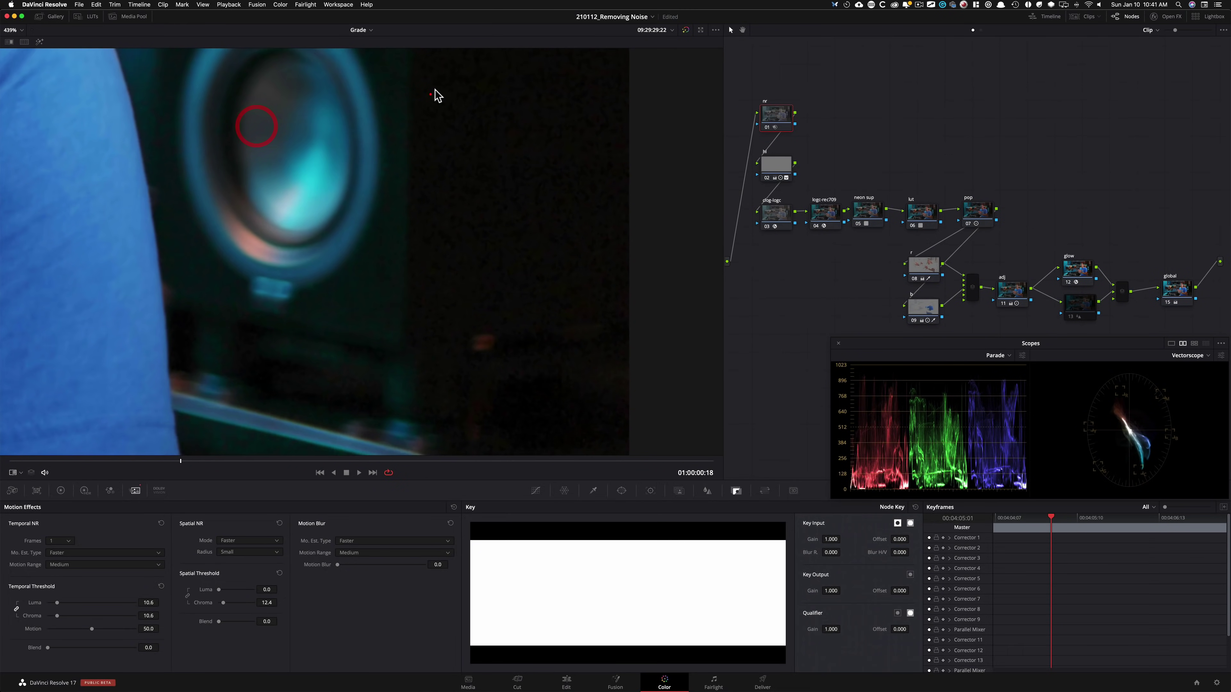
{"action": "left_click_drag", "start_coordinate": [412, 118], "coordinate": [731, 135]}
{"action": "left_click_drag", "start_coordinate": [301, 126], "coordinate": [308, 263]}
{"action": "key", "text": "ctrl+d"}
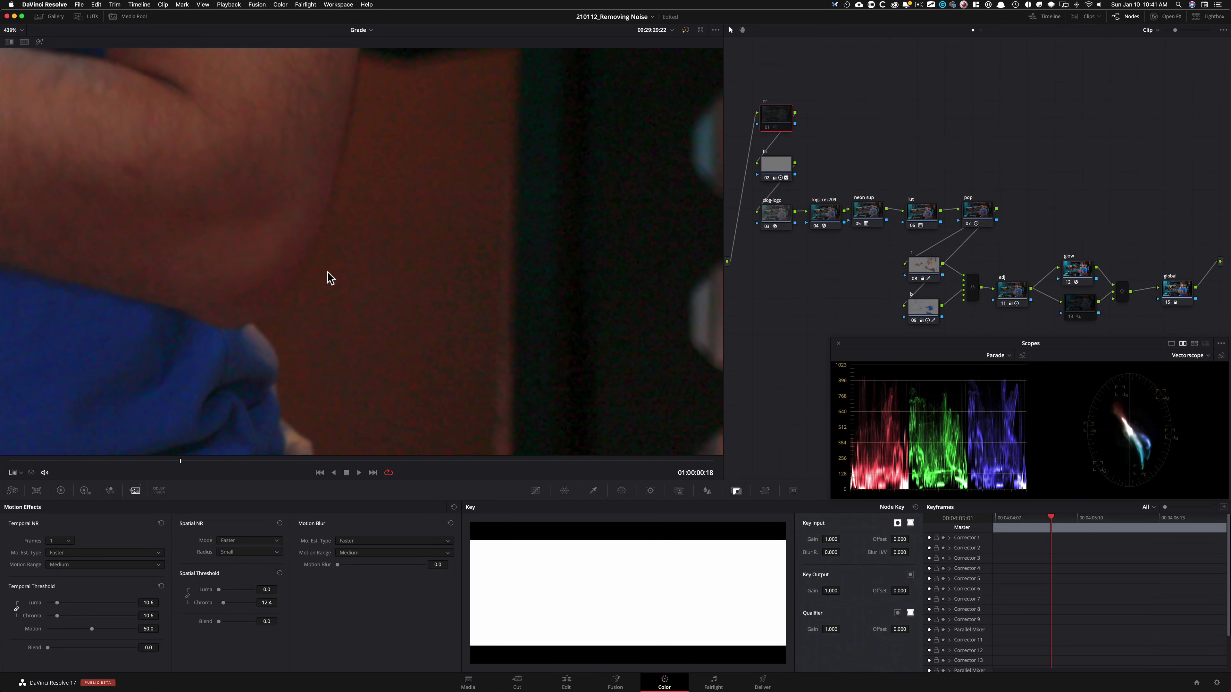
{"action": "key", "text": "ctrl+d"}
{"action": "key", "text": "ctrl+d"}
{"action": "key", "text": "ctrl+d"}
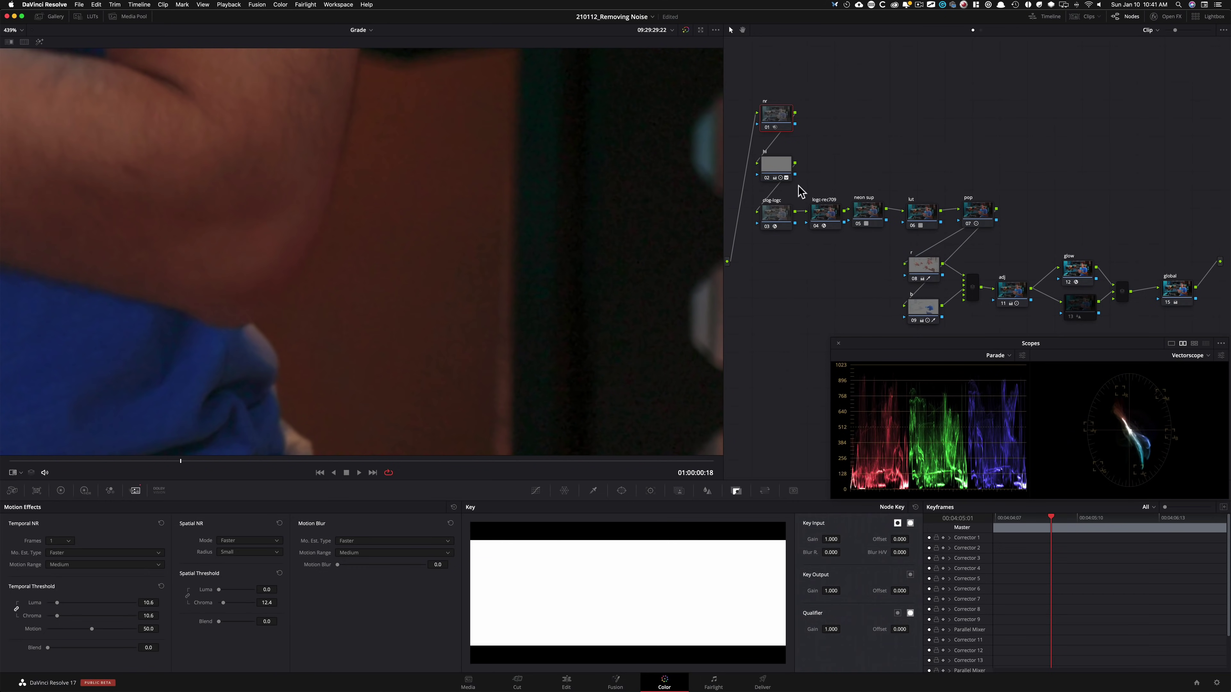
{"action": "scroll", "coordinate": [256, 236], "scroll_direction": "down", "scroll_amount": 5}
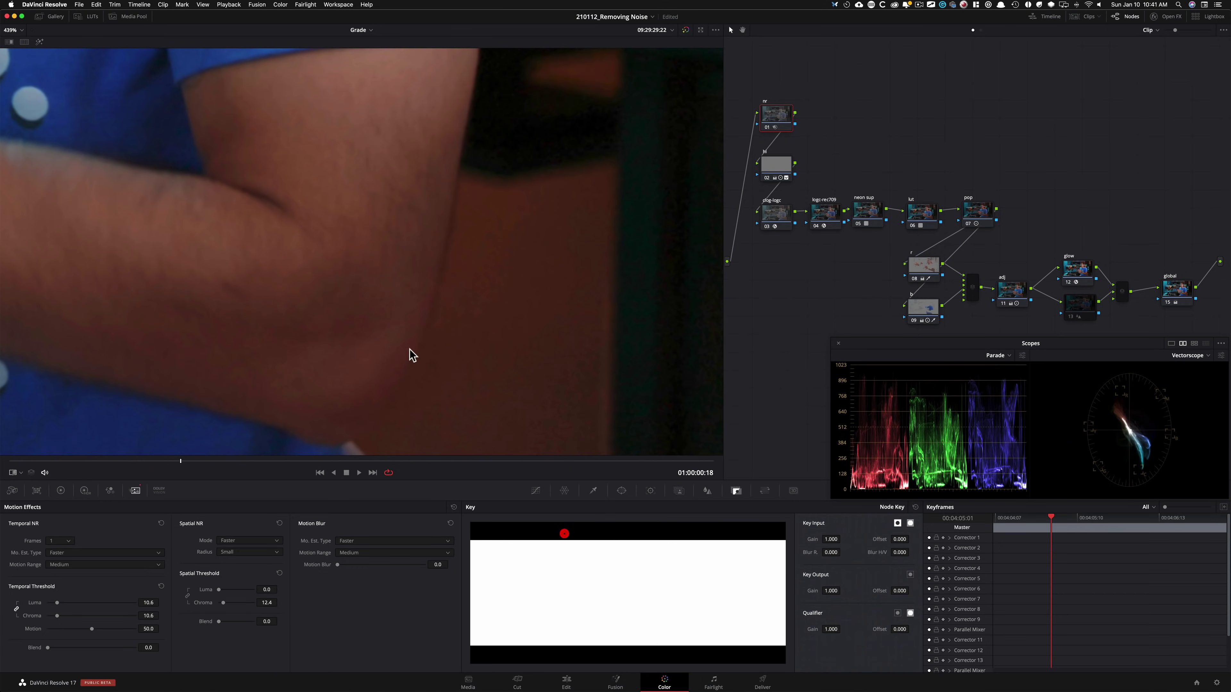
{"action": "key", "text": "z"}
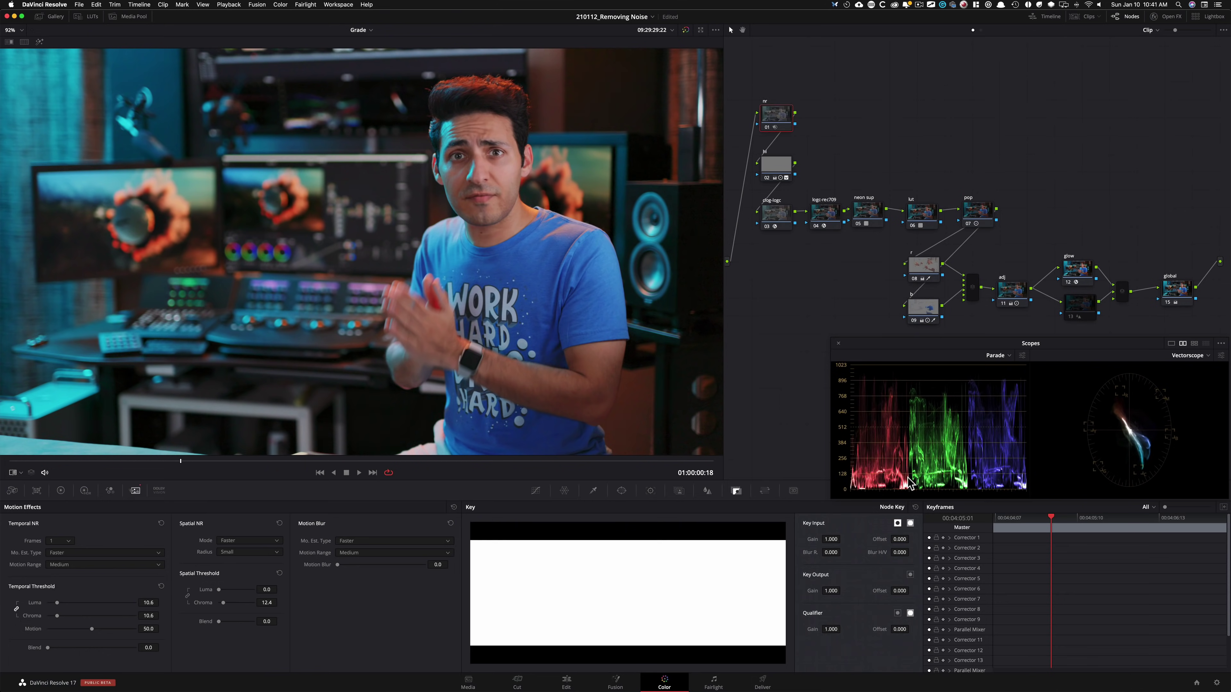
Select and enable node 13 below the glow node and display its Blur settings.
{"action": "left_click", "coordinate": [1123, 186]}
{"action": "left_click", "coordinate": [1077, 307]}
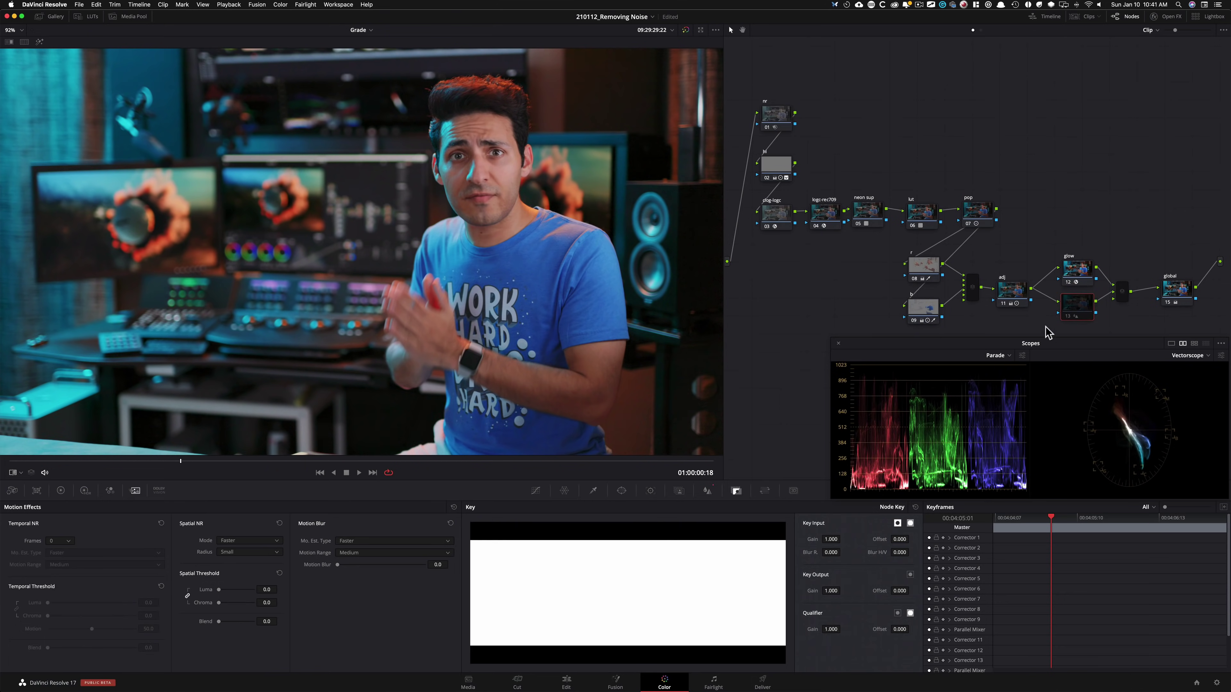
{"action": "left_click_drag", "start_coordinate": [1070, 312], "coordinate": [1072, 317]}
{"action": "left_click", "coordinate": [707, 491]}
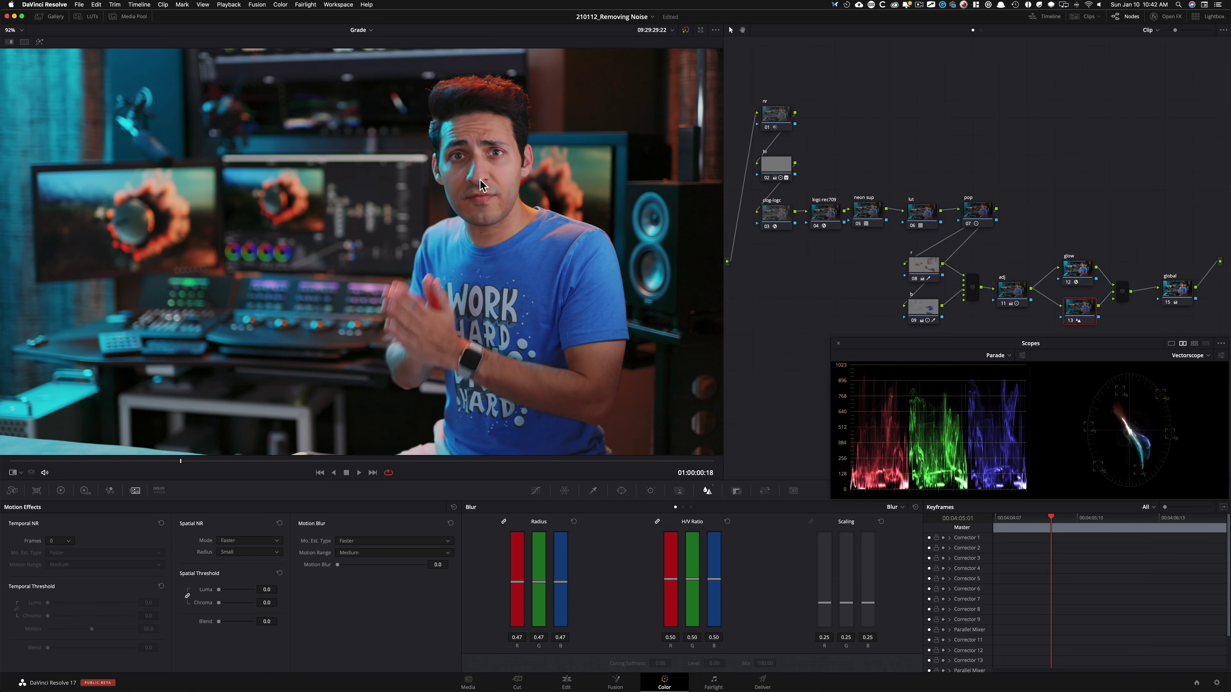
Examine the sharpening on the man's face up close, comparing with node 13 off and on.
{"action": "key", "text": "super+equal"}
{"action": "key", "text": "super+equal"}
{"action": "key", "text": "super+equal"}
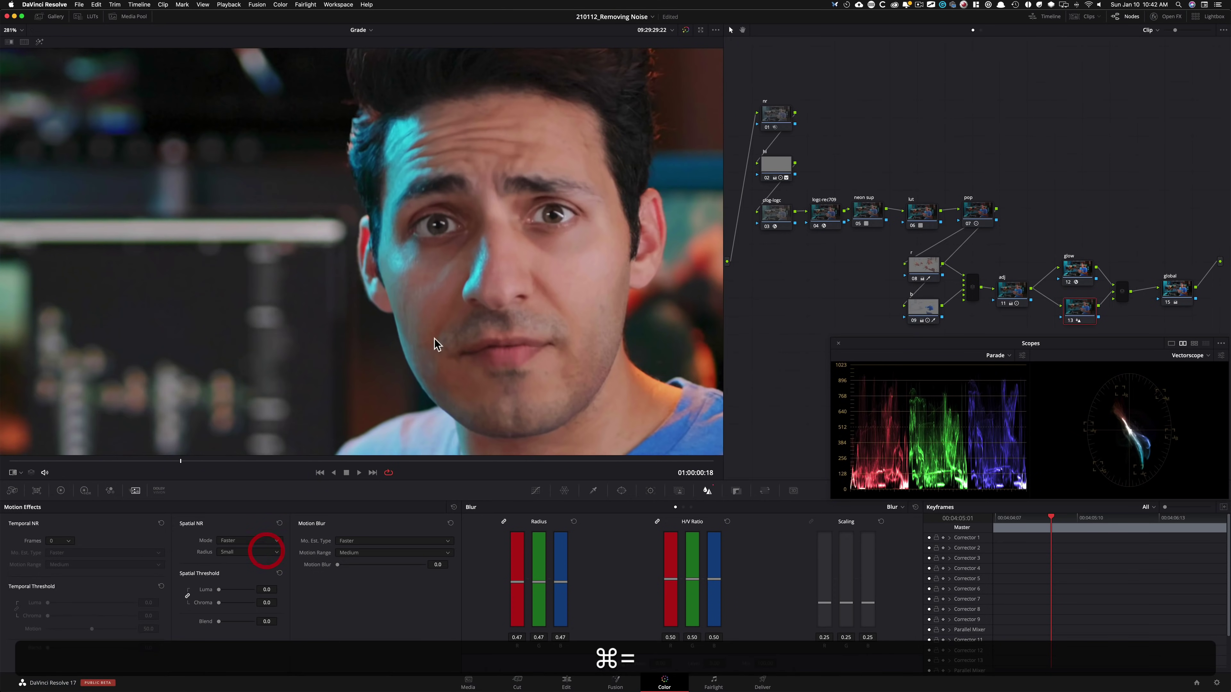
{"action": "key", "text": "super+d"}
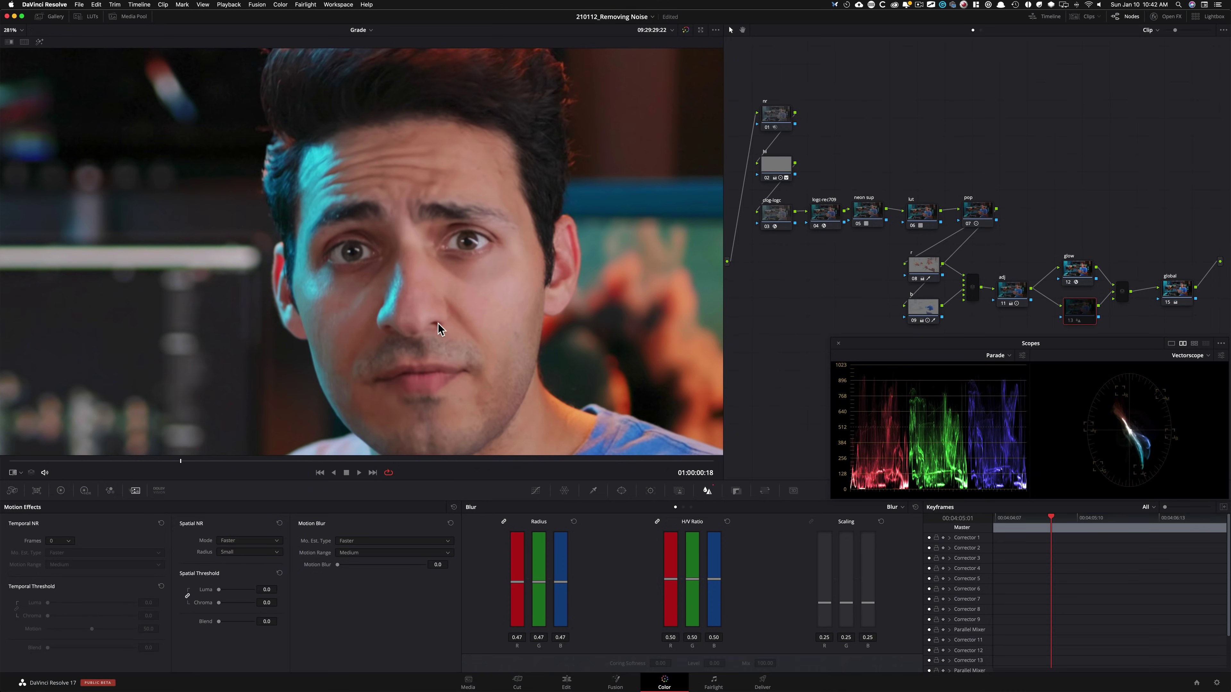
{"action": "left_click_drag", "start_coordinate": [435, 281], "coordinate": [439, 264]}
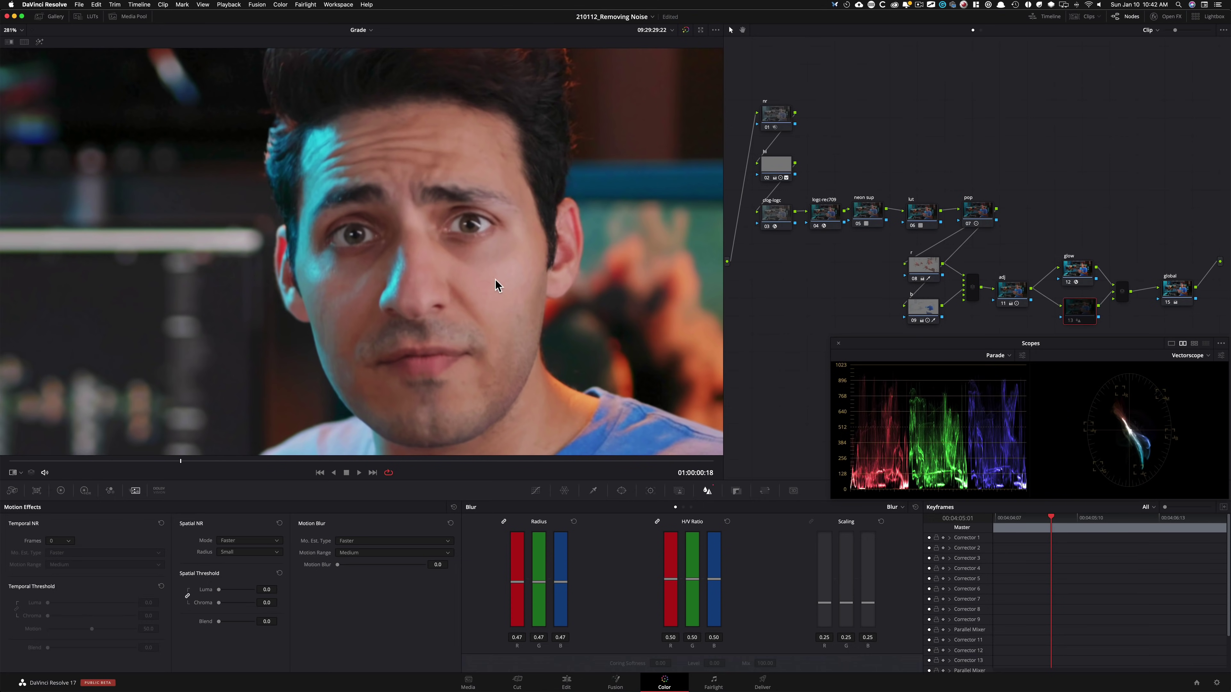
{"action": "key", "text": "super+equal"}
{"action": "key", "text": "super+equal"}
{"action": "left_click", "coordinate": [349, 212]}
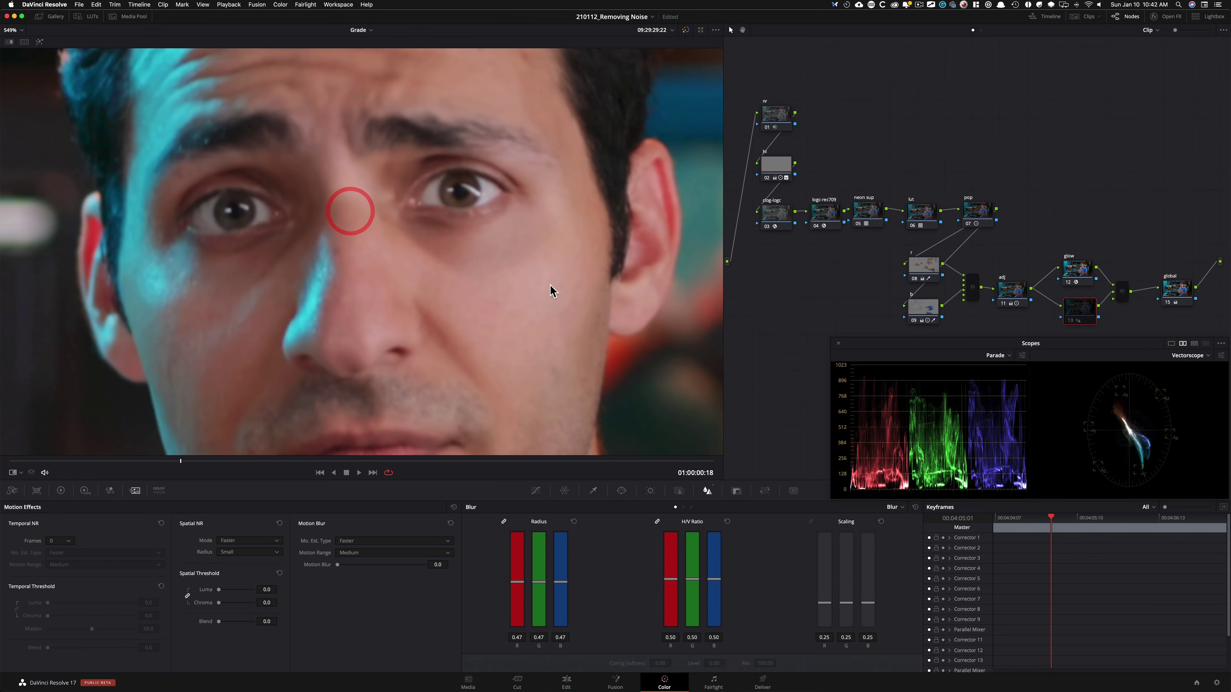
{"action": "key", "text": "super+d"}
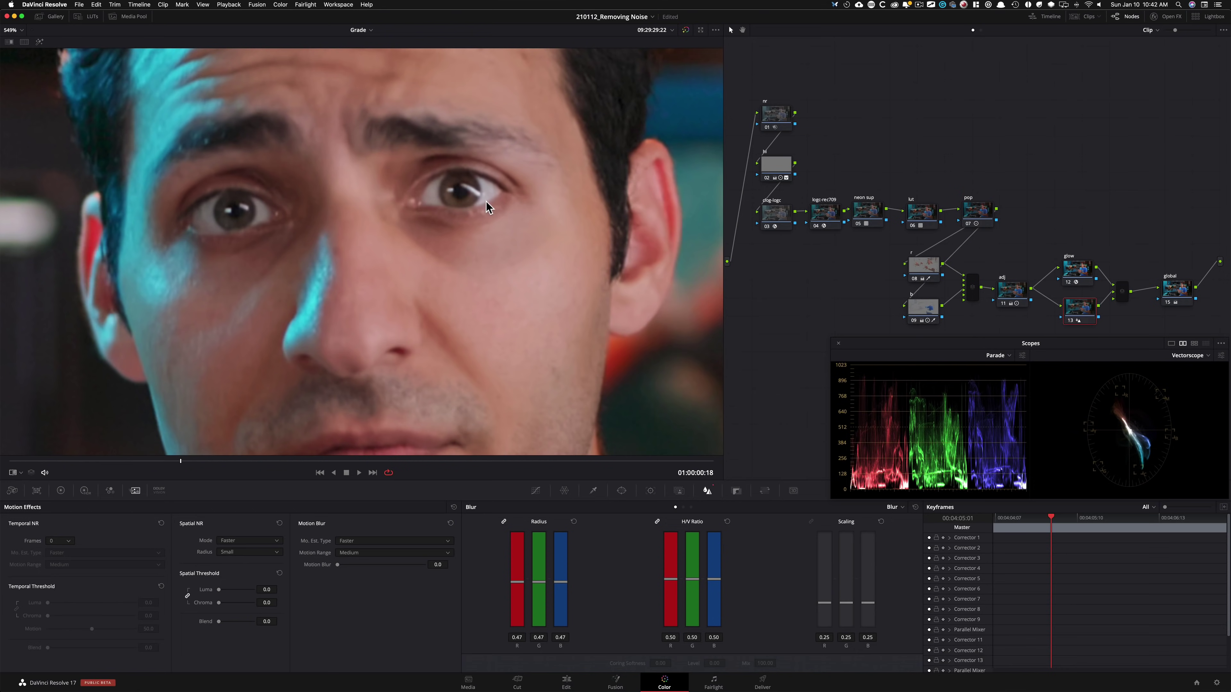
Compare the detail in the eyes and skin by repeatedly toggling node 13, return to the full frame and select node 01.
{"action": "key", "text": "super+d"}
{"action": "key", "text": "super+d"}
{"action": "key", "text": "super+d"}
{"action": "key", "text": "super+d"}
{"action": "key", "text": "super+d"}
{"action": "key", "text": "super+d"}
{"action": "key", "text": "super+d"}
{"action": "key", "text": "super+d"}
{"action": "key", "text": "super+w"}
{"action": "key", "text": "super+w"}
{"action": "key", "text": "shift+z"}
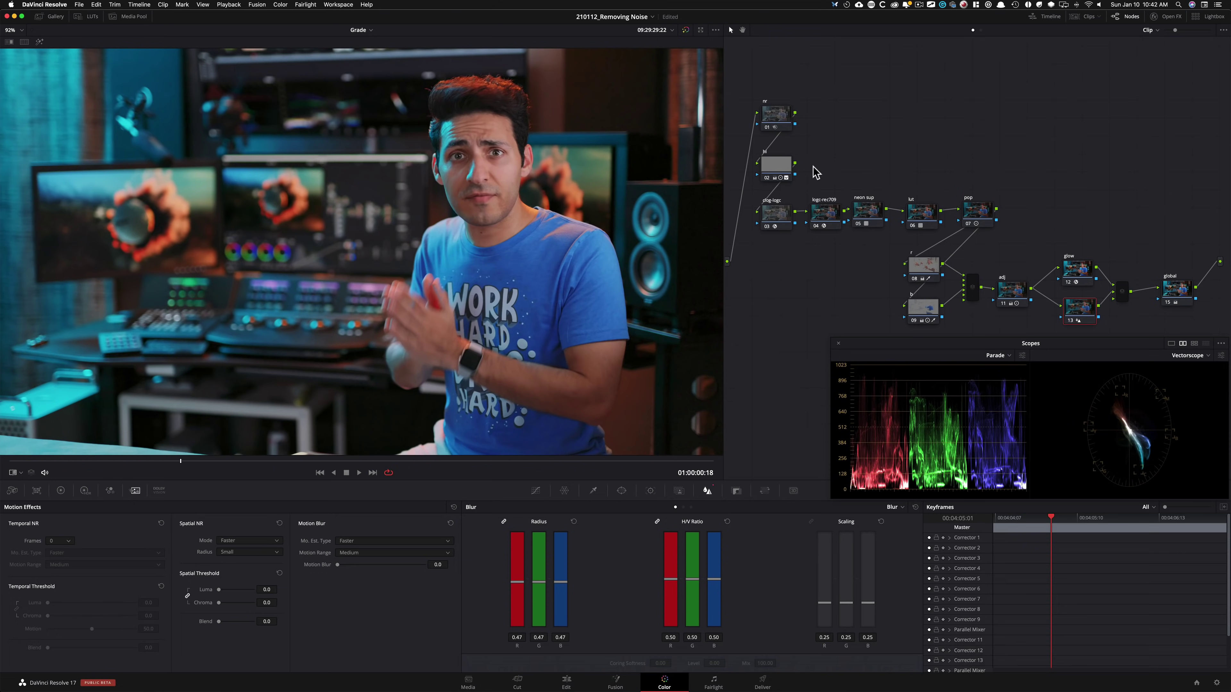
{"action": "left_click", "coordinate": [780, 117]}
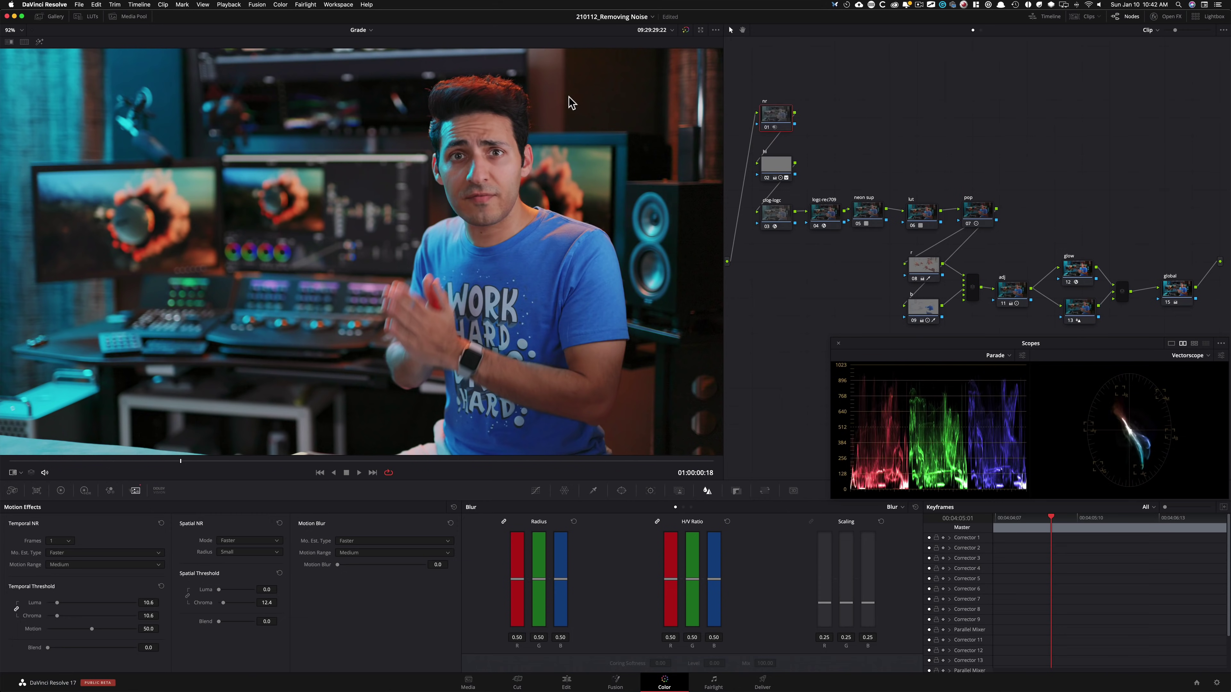
Go to the next clip, enable its grading nodes 02 to 07 and select node 01.
{"action": "key", "text": "Down"}
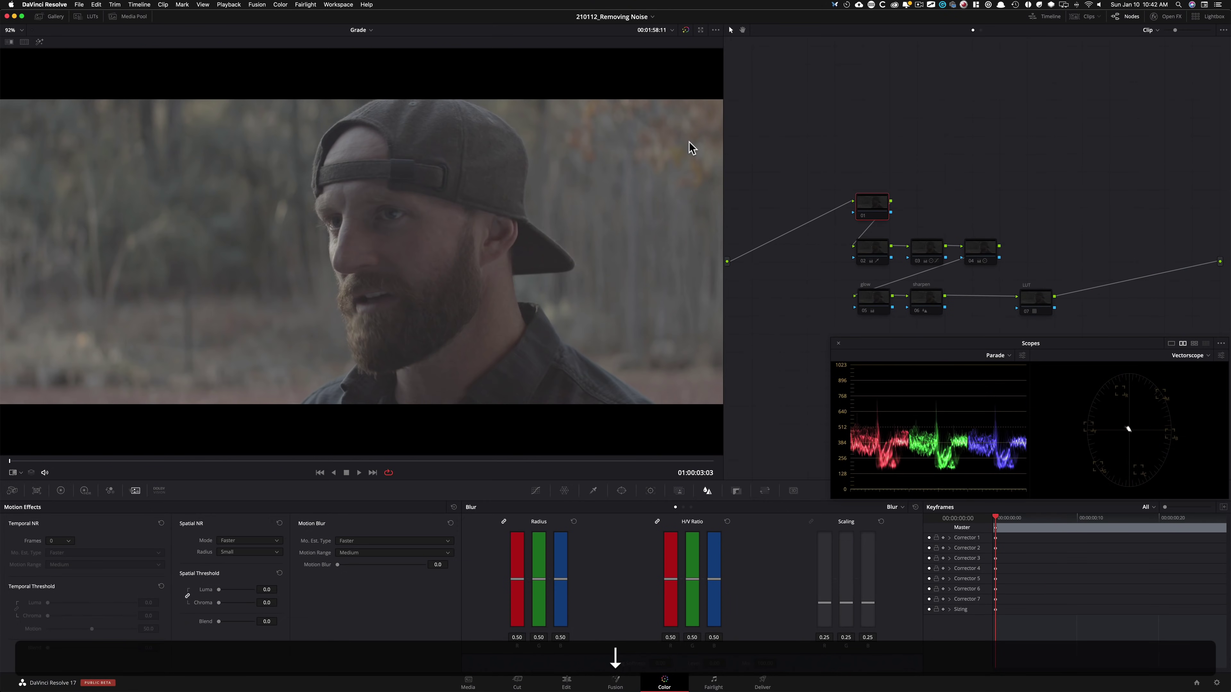
{"action": "left_click_drag", "start_coordinate": [798, 241], "coordinate": [1101, 335]}
{"action": "left_click", "coordinate": [865, 248]}
{"action": "left_click_drag", "start_coordinate": [832, 244], "coordinate": [1172, 343]}
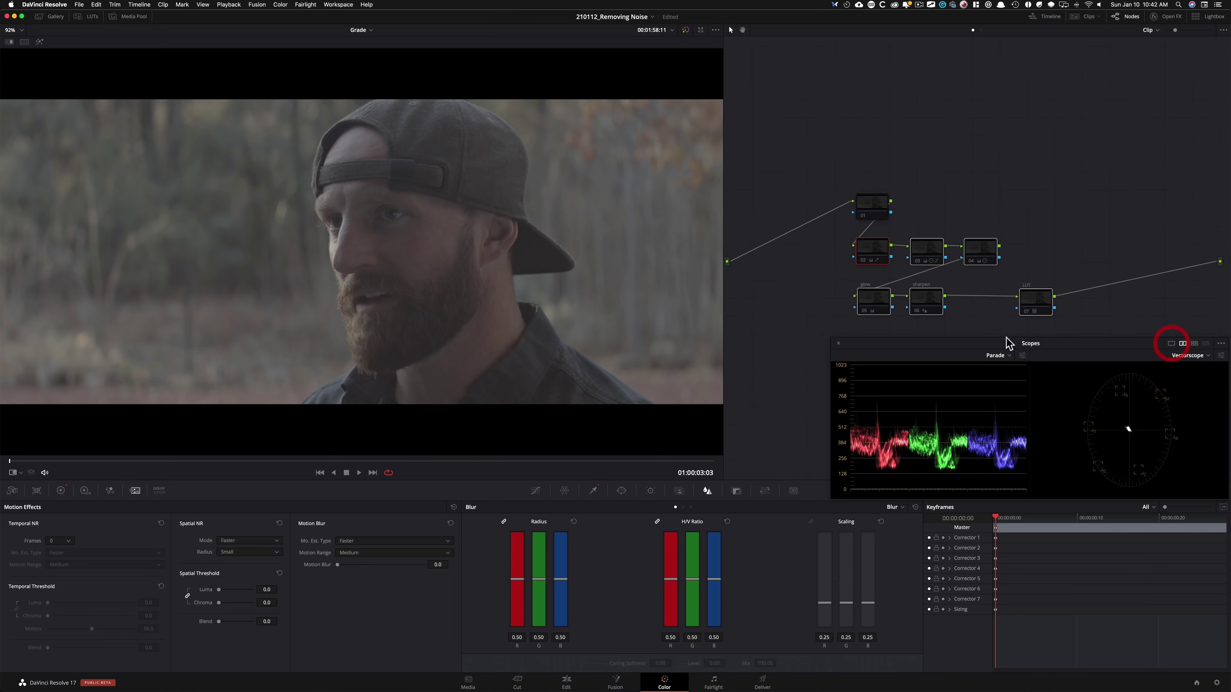
{"action": "key", "text": "super+d"}
{"action": "left_click", "coordinate": [1036, 153]}
{"action": "left_click", "coordinate": [866, 209]}
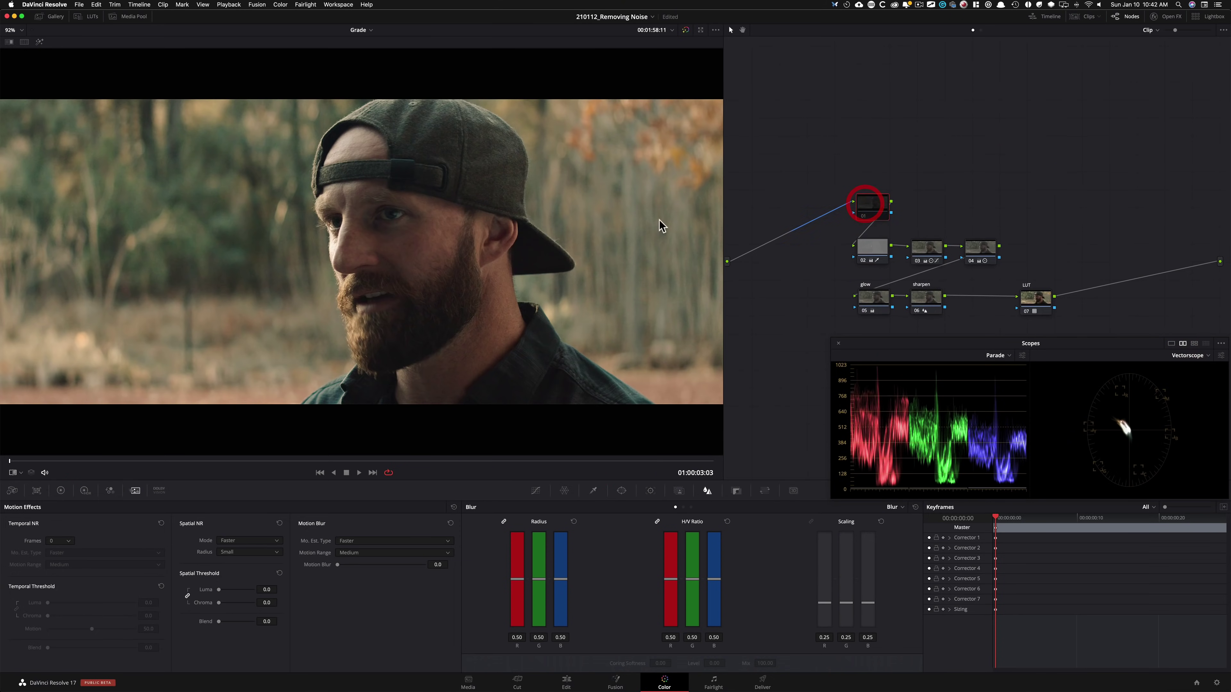
Examine the noise in the blurred green background beside the bearded man's face at several magnifications.
{"action": "key", "text": "equal"}
{"action": "key", "text": "equal"}
{"action": "key", "text": "equal"}
{"action": "key", "text": "equal"}
{"action": "key", "text": "equal"}
{"action": "key", "text": "equal"}
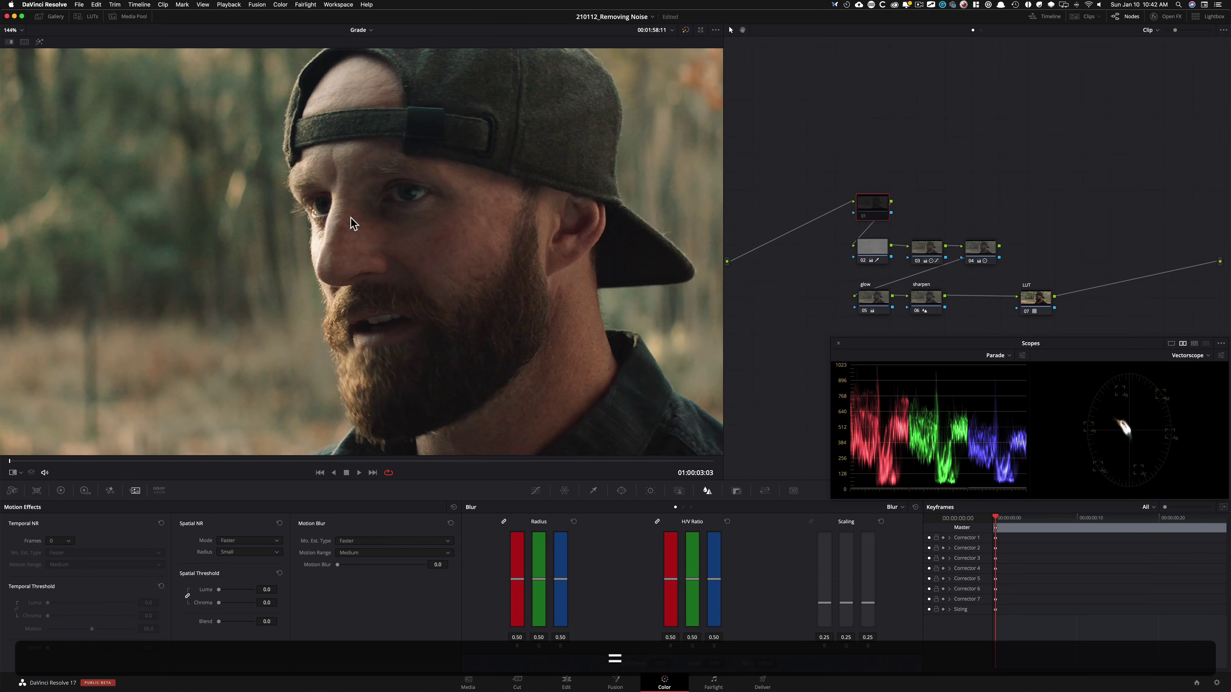
{"action": "left_click_drag", "start_coordinate": [464, 221], "coordinate": [761, 181]}
{"action": "left_click_drag", "start_coordinate": [471, 196], "coordinate": [492, 170]}
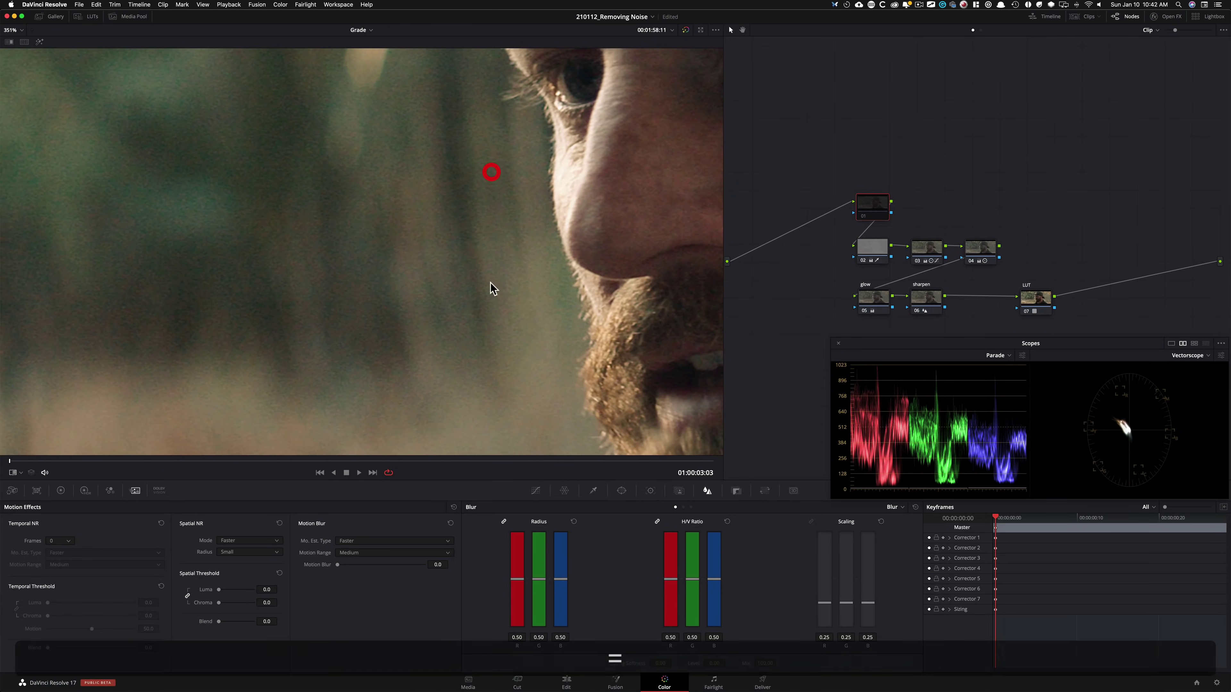
{"action": "left_click_drag", "start_coordinate": [531, 269], "coordinate": [643, 275]}
{"action": "key", "text": "equal"}
{"action": "left_click_drag", "start_coordinate": [524, 293], "coordinate": [551, 283]}
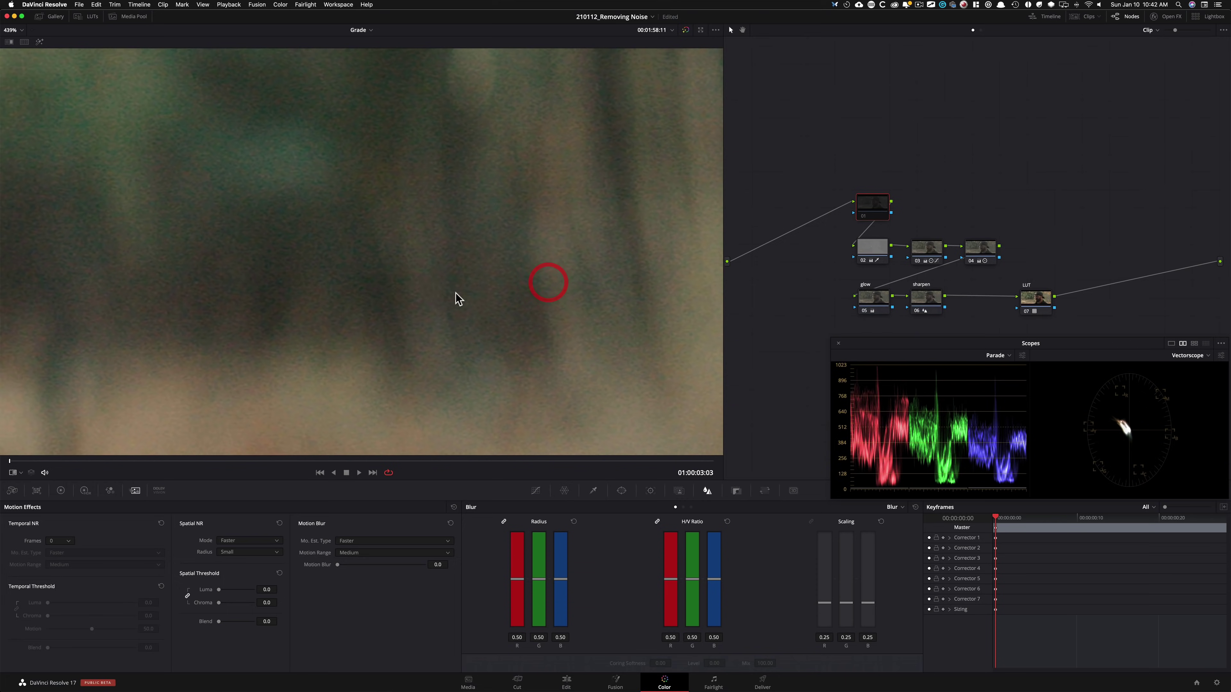
{"action": "key", "text": "equal"}
{"action": "left_click_drag", "start_coordinate": [339, 264], "coordinate": [153, 148]}
{"action": "key", "text": "minus"}
{"action": "key", "text": "minus"}
{"action": "key", "text": "minus"}
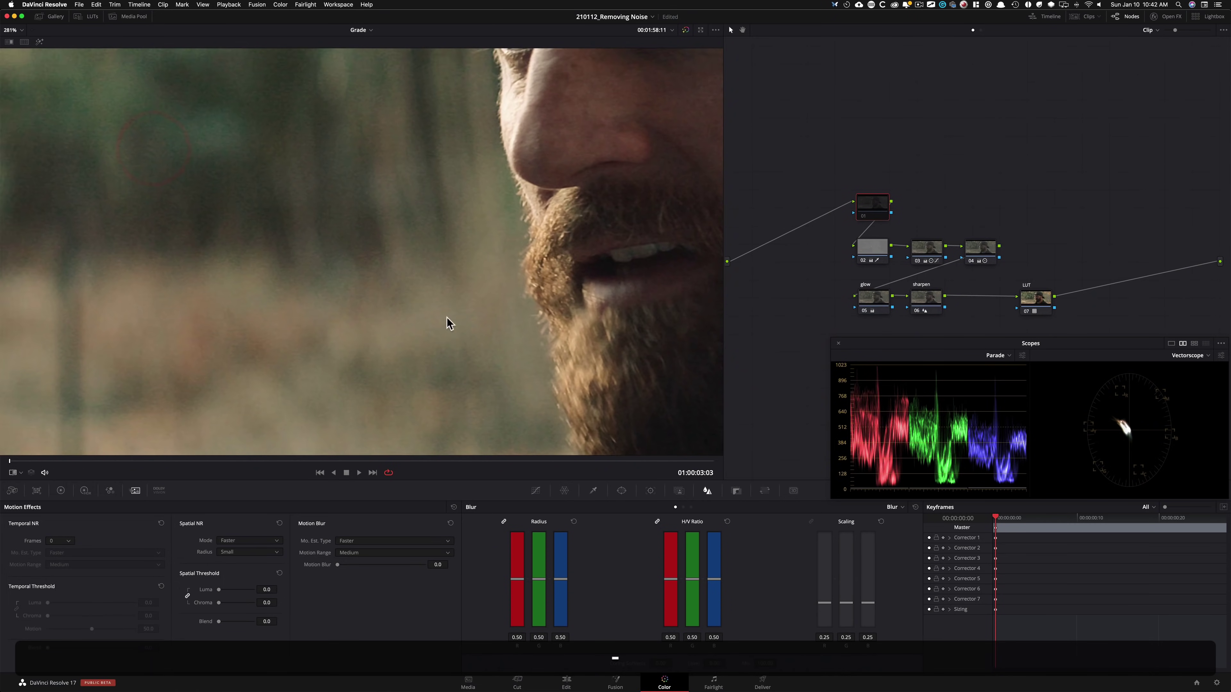
Examine the noise in the shadows of the beard, neck and shirt collar up close.
{"action": "left_click_drag", "start_coordinate": [448, 320], "coordinate": [259, 115]}
{"action": "left_click_drag", "start_coordinate": [576, 363], "coordinate": [241, 185]}
{"action": "key", "text": "super+equal"}
{"action": "key", "text": "super+equal"}
{"action": "left_click_drag", "start_coordinate": [485, 321], "coordinate": [159, 104]}
{"action": "left_click", "coordinate": [129, 93]}
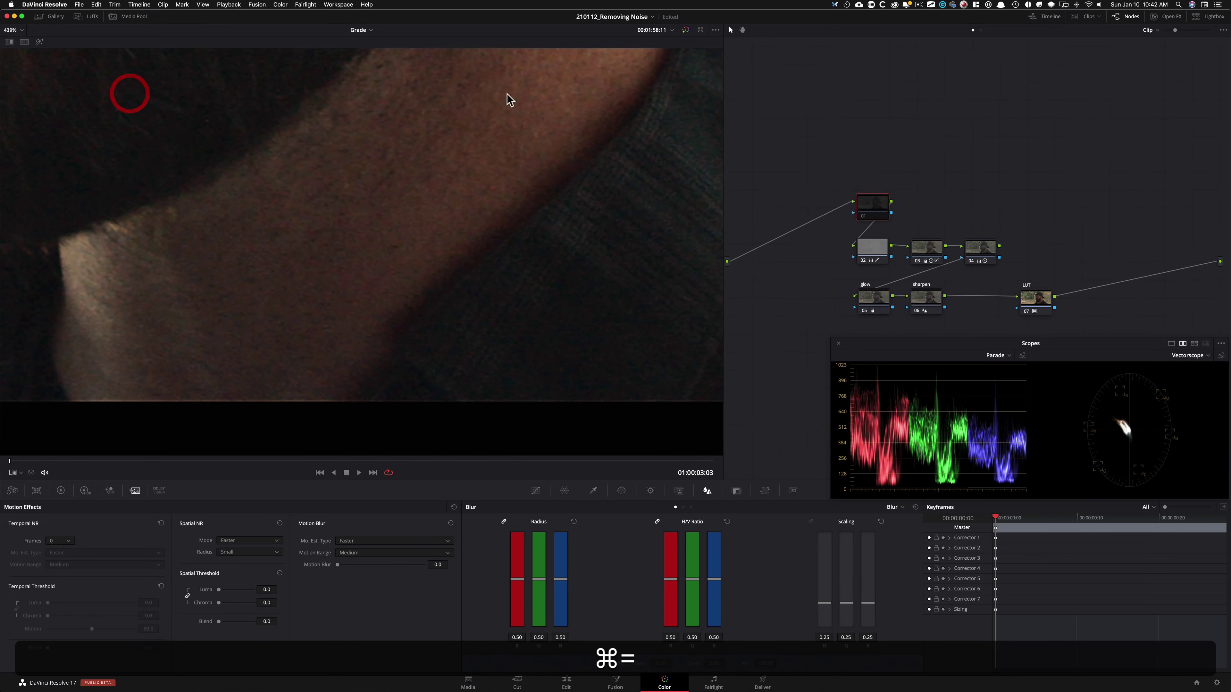
{"action": "key", "text": "super+minus"}
{"action": "key", "text": "super+minus"}
{"action": "key", "text": "super+minus"}
{"action": "key", "text": "super+minus"}
{"action": "left_click_drag", "start_coordinate": [184, 190], "coordinate": [662, 459]}
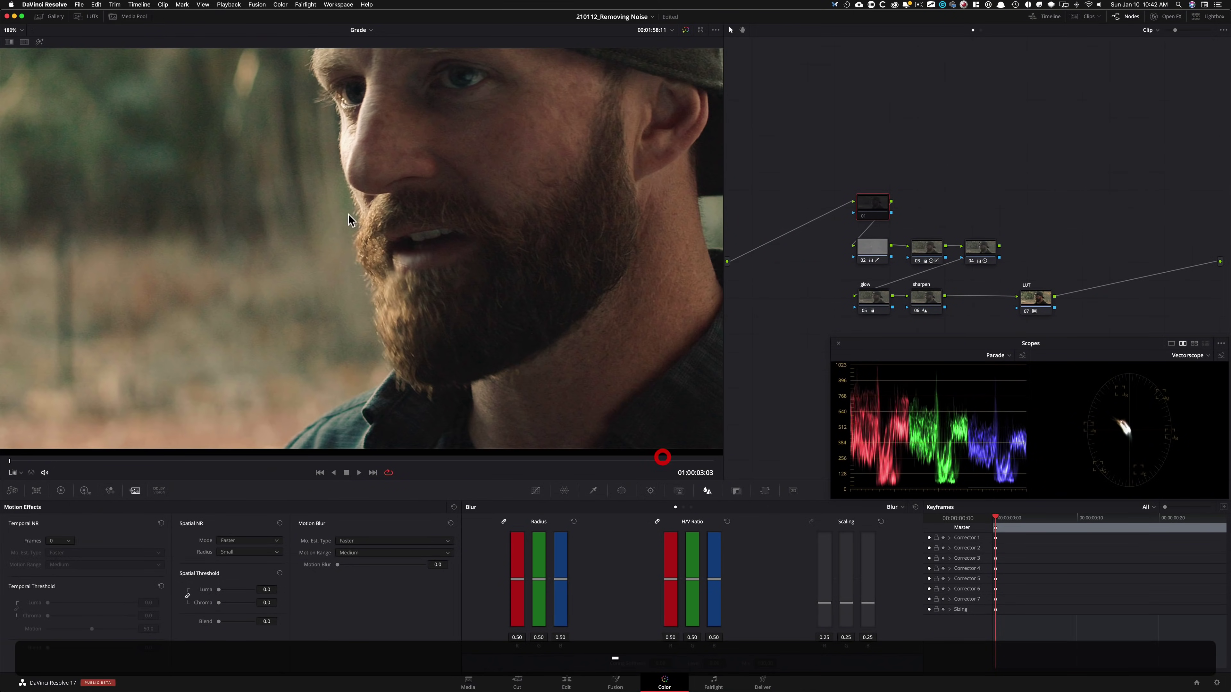
Enable node 01 and apply Temporal NR with 1 frame and linked luma and chroma thresholds of 5.6, judging the blurred background.
{"action": "left_click_drag", "start_coordinate": [349, 217], "coordinate": [563, 278]}
{"action": "key", "text": "super+equal"}
{"action": "key", "text": "super+equal"}
{"action": "key", "text": "super+equal"}
{"action": "key", "text": "super+equal"}
{"action": "left_click", "coordinate": [521, 345]}
{"action": "key", "text": "super+equal"}
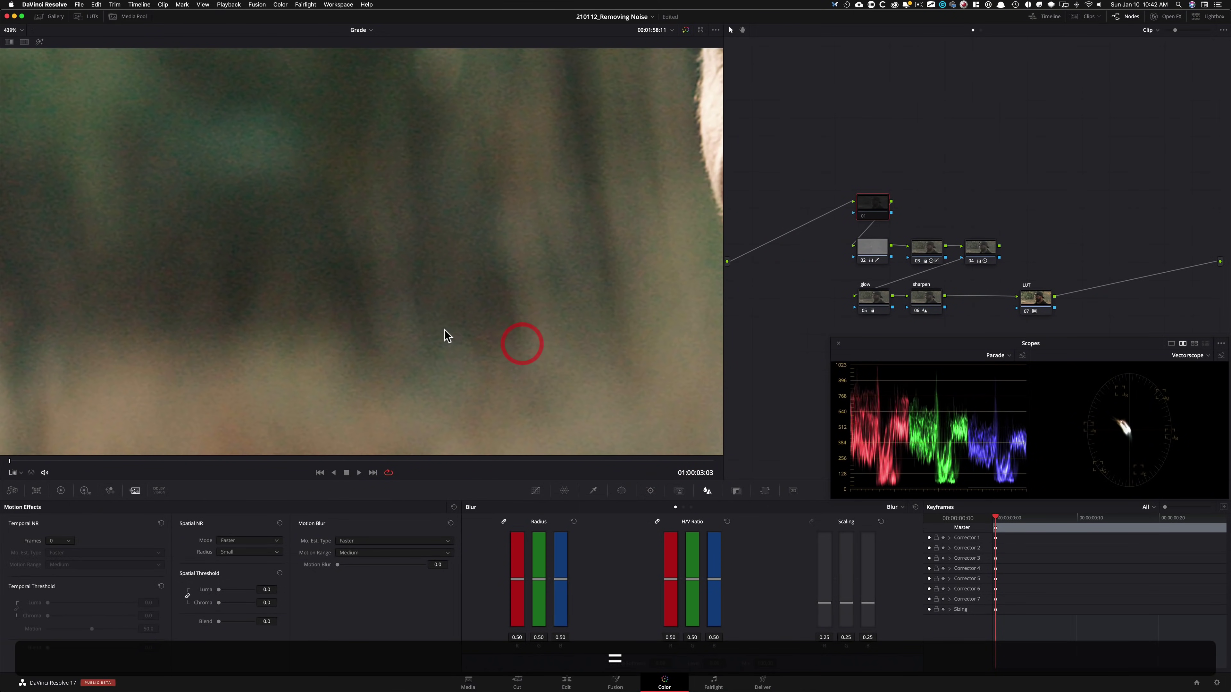
{"action": "left_click", "coordinate": [948, 135]}
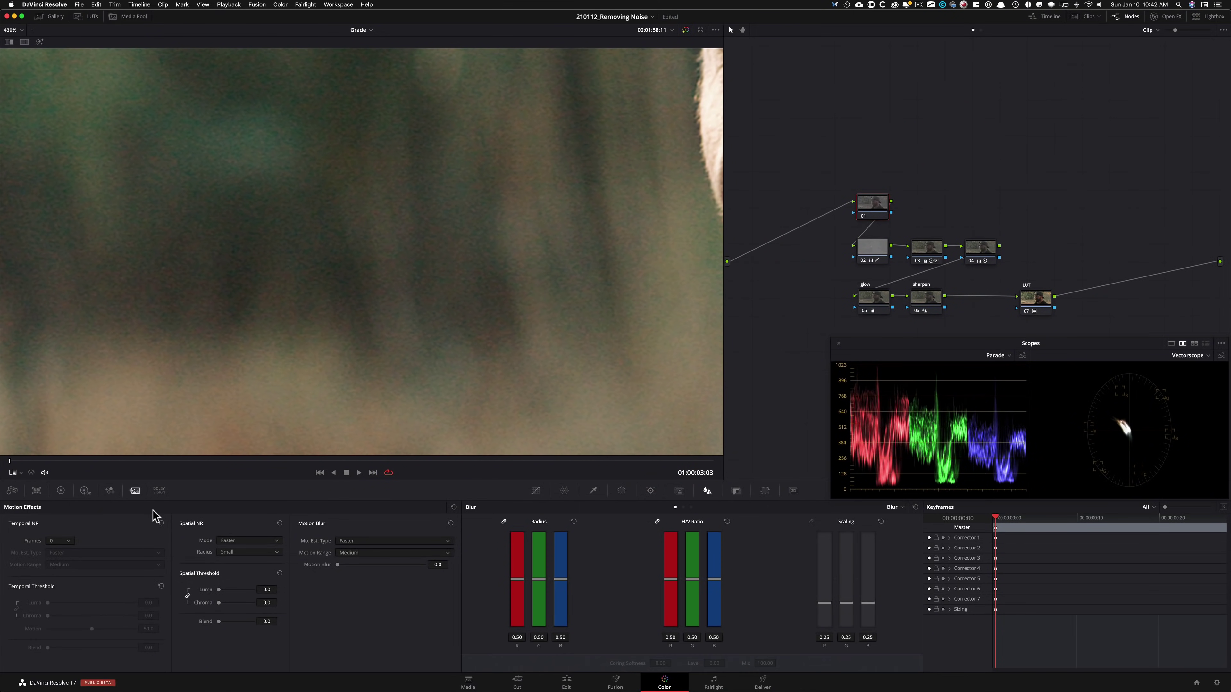
{"action": "left_click", "coordinate": [68, 540]}
{"action": "left_click", "coordinate": [65, 560]}
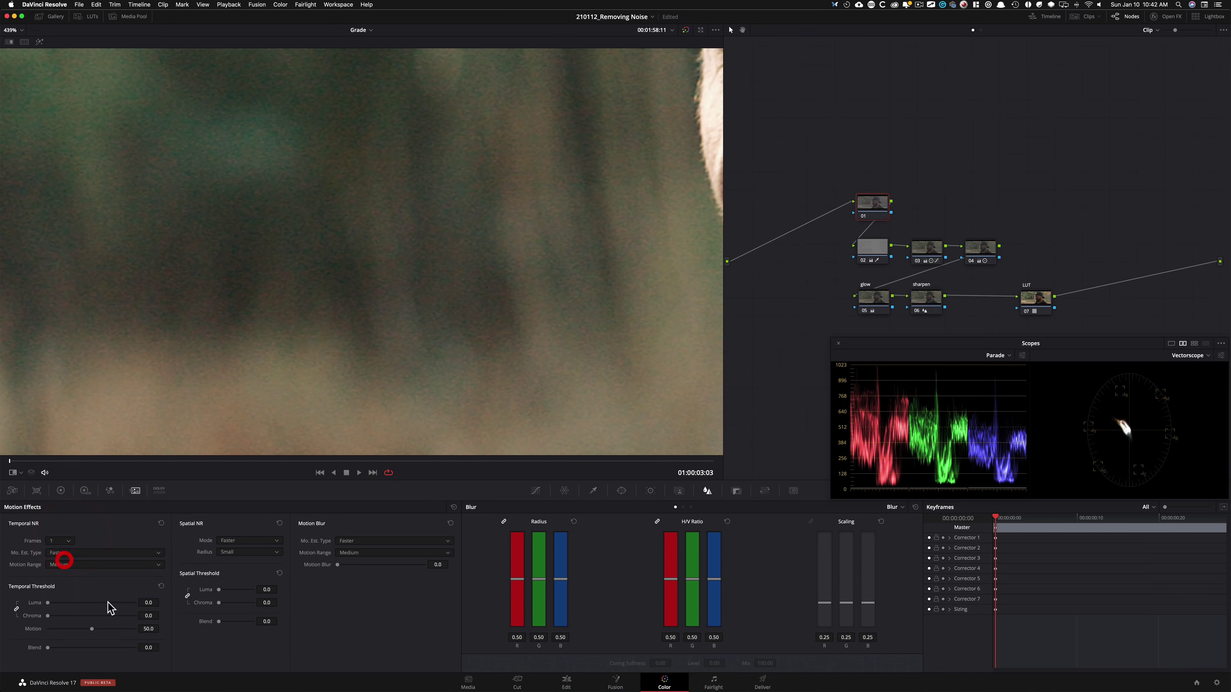
{"action": "left_click_drag", "start_coordinate": [150, 603], "coordinate": [162, 602]}
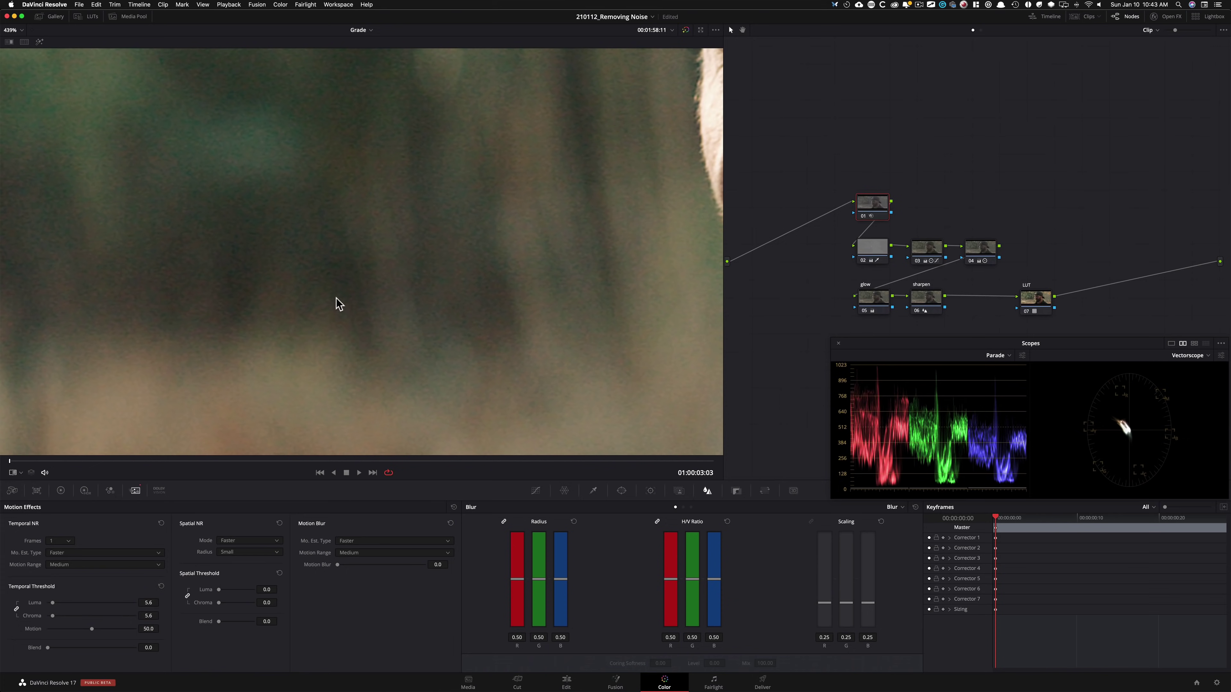
Unlink the Spatial Threshold luma and chroma, set only the chroma to 6.6 and compare the background with node 01 toggled.
{"action": "left_click", "coordinate": [187, 597]}
{"action": "left_click_drag", "start_coordinate": [268, 603], "coordinate": [279, 602]}
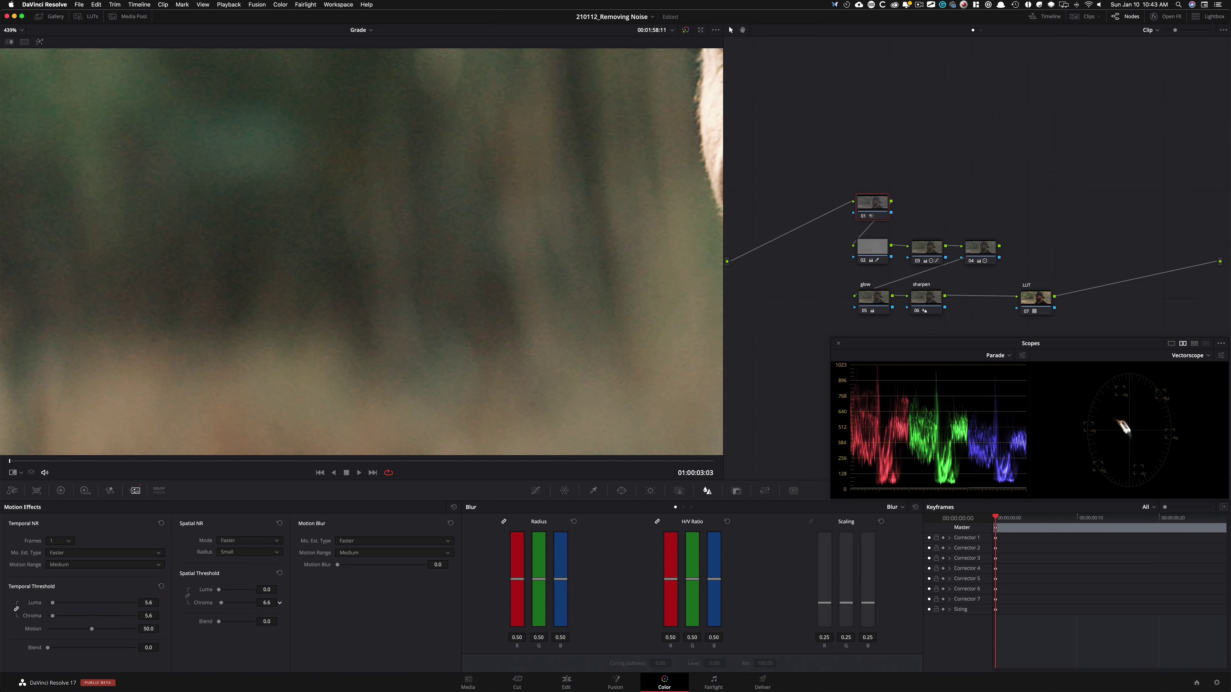
{"action": "key", "text": "super+d"}
{"action": "key", "text": "super+d"}
Compare the skin and eye detail of the bearded man's face up close with node 01 toggled.
{"action": "left_click_drag", "start_coordinate": [600, 353], "coordinate": [154, 160]}
{"action": "left_click_drag", "start_coordinate": [431, 195], "coordinate": [515, 503]}
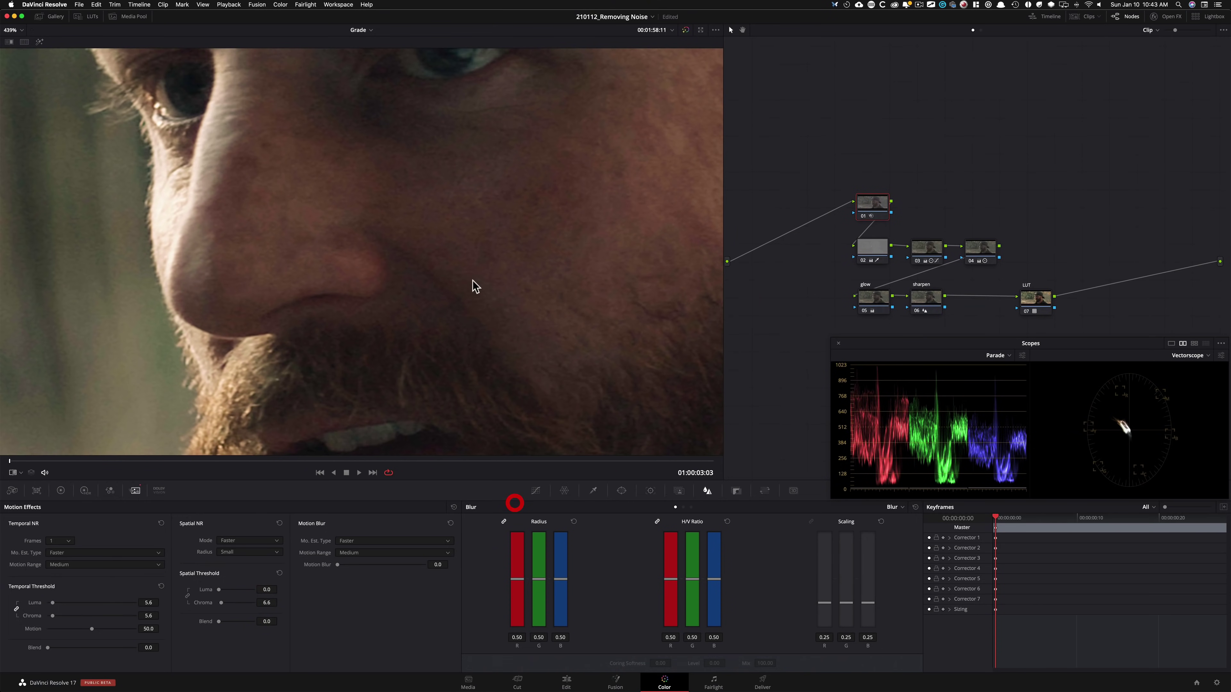
{"action": "left_click_drag", "start_coordinate": [432, 186], "coordinate": [416, 345]}
{"action": "key", "text": "equal"}
{"action": "key", "text": "equal"}
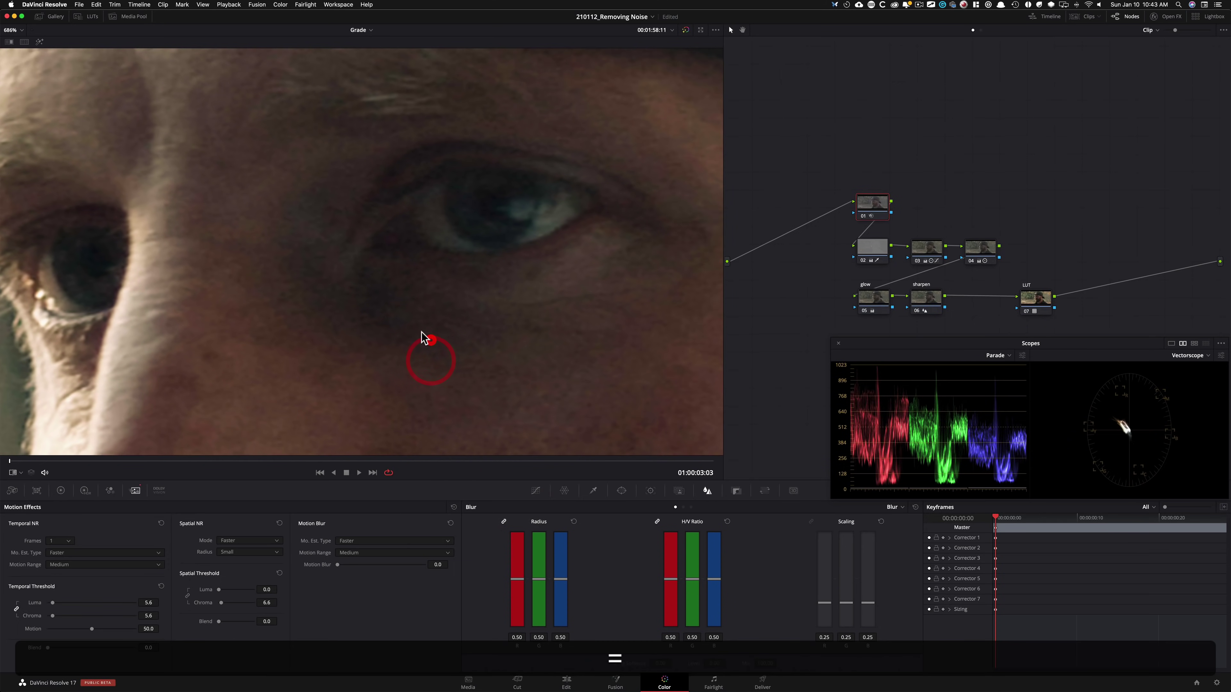
{"action": "key", "text": "super+d"}
{"action": "key", "text": "super+d"}
Compare the noise in the beard and neck shadows up close with node 01 toggled.
{"action": "left_click_drag", "start_coordinate": [521, 414], "coordinate": [212, 143]}
{"action": "left_click_drag", "start_coordinate": [519, 264], "coordinate": [461, 58]}
{"action": "left_click_drag", "start_coordinate": [473, 252], "coordinate": [473, 58]}
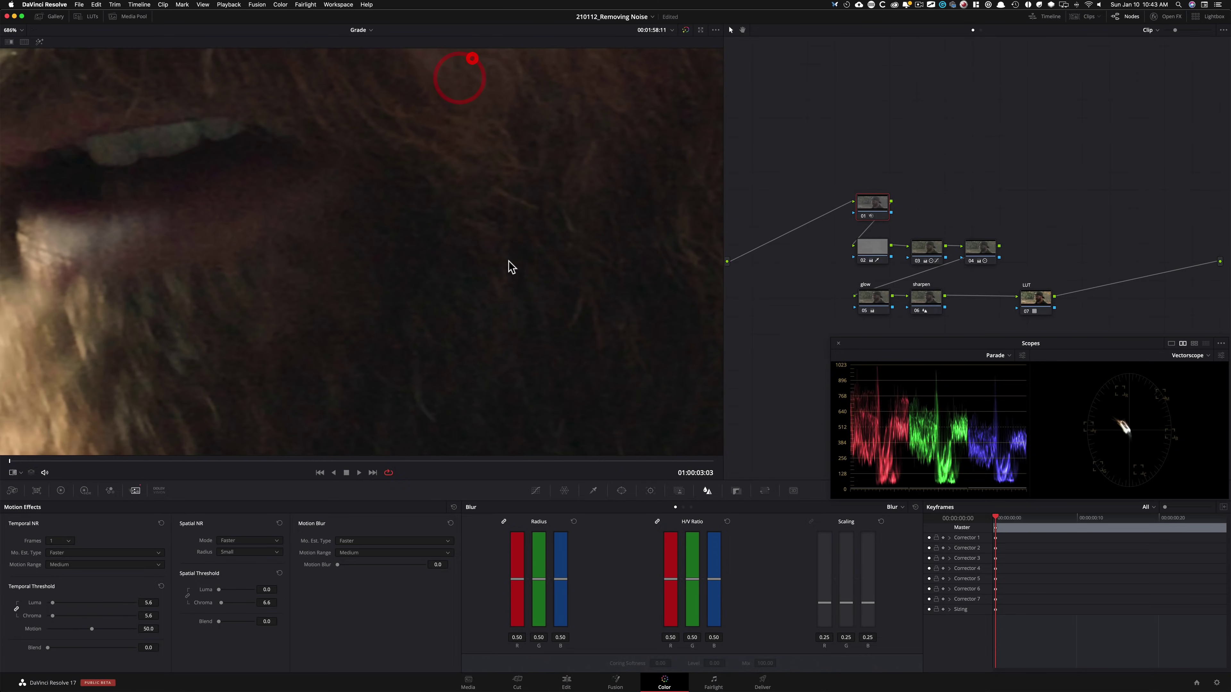
{"action": "scroll", "coordinate": [512, 267], "scroll_direction": "down", "scroll_amount": 10}
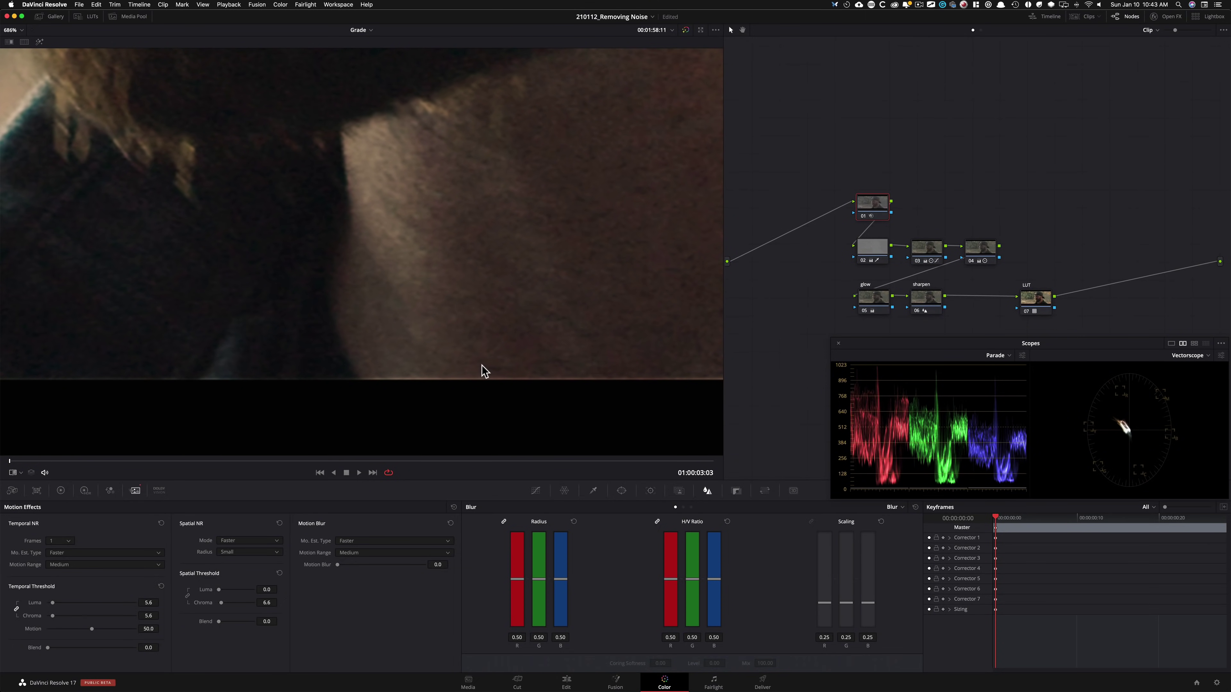
{"action": "left_click_drag", "start_coordinate": [547, 323], "coordinate": [138, 312]}
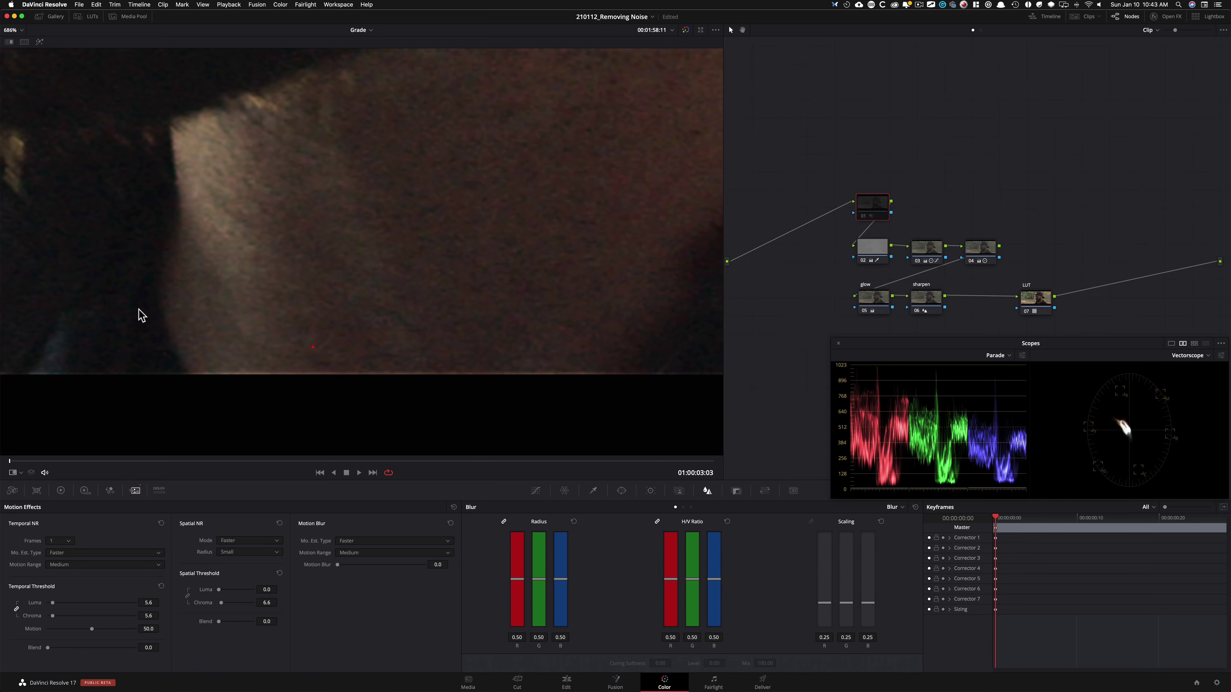
{"action": "left_click_drag", "start_coordinate": [362, 315], "coordinate": [731, 330]}
{"action": "key", "text": "super+d"}
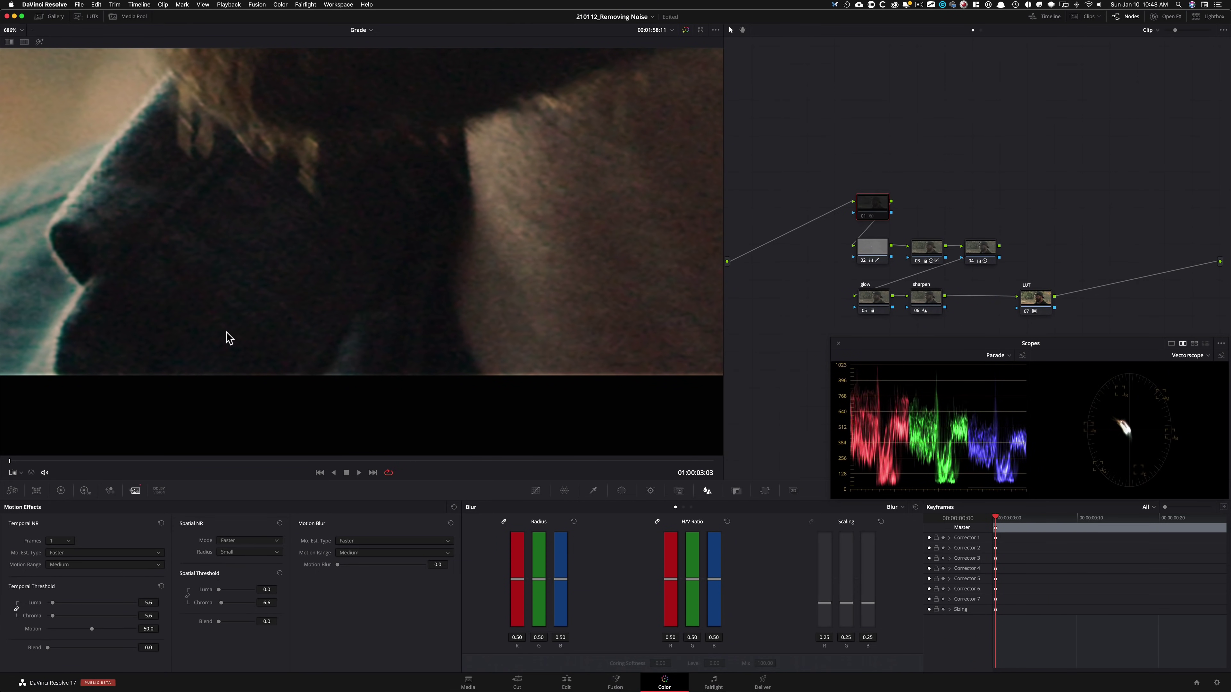
Compare the noise and fabric detail of the shirt collar with node 01 toggled, returning to the full frame.
{"action": "left_click_drag", "start_coordinate": [228, 338], "coordinate": [703, 336]}
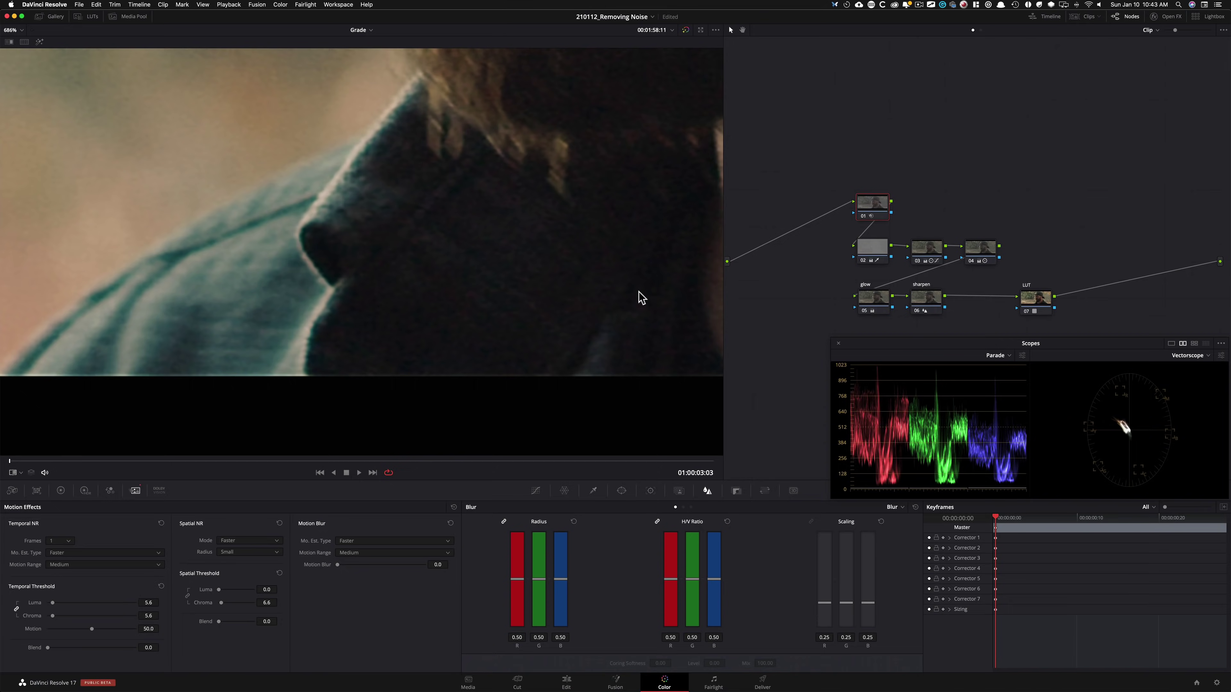
{"action": "left_click_drag", "start_coordinate": [639, 292], "coordinate": [126, 287]}
{"action": "left_click_drag", "start_coordinate": [465, 291], "coordinate": [23, 311]}
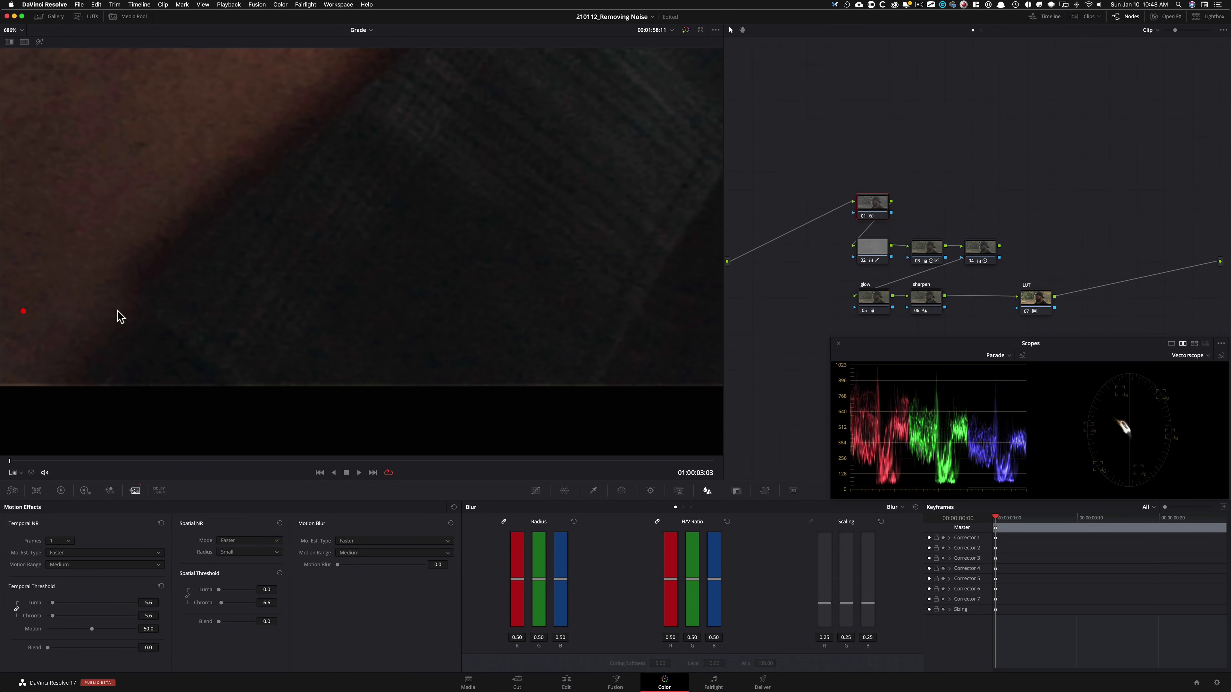
{"action": "left_click_drag", "start_coordinate": [317, 338], "coordinate": [292, 329]}
{"action": "key", "text": "super+d"}
{"action": "key", "text": "super+d"}
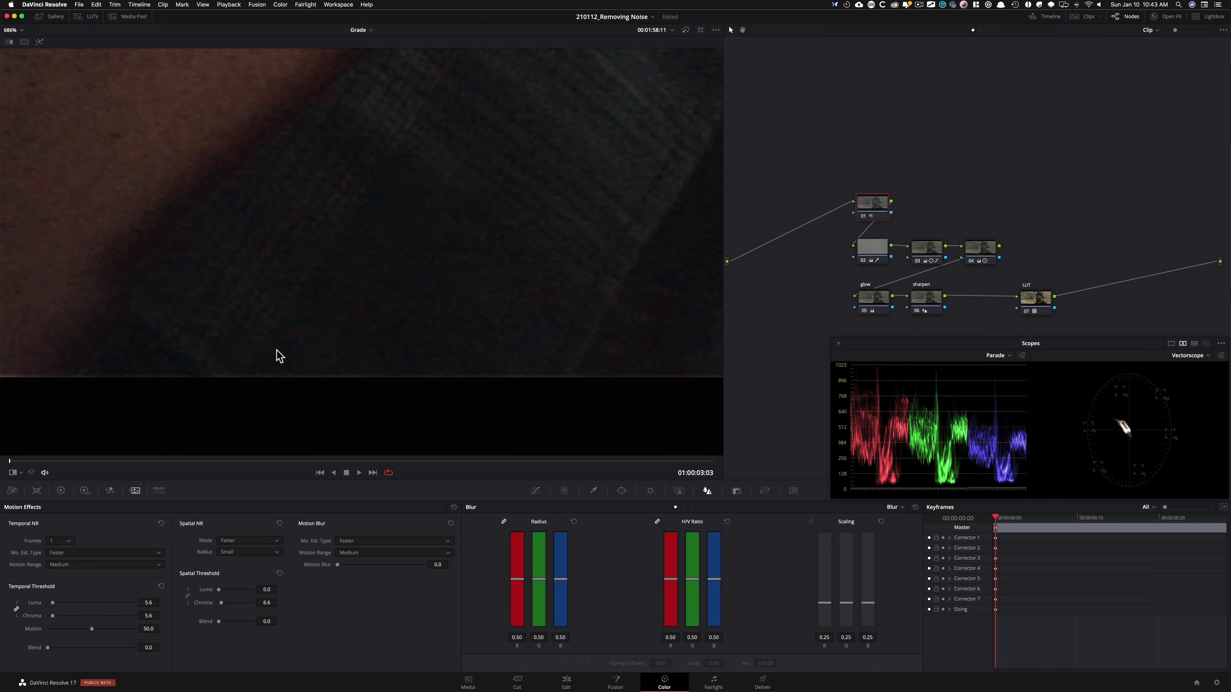
{"action": "key", "text": "shift+z"}
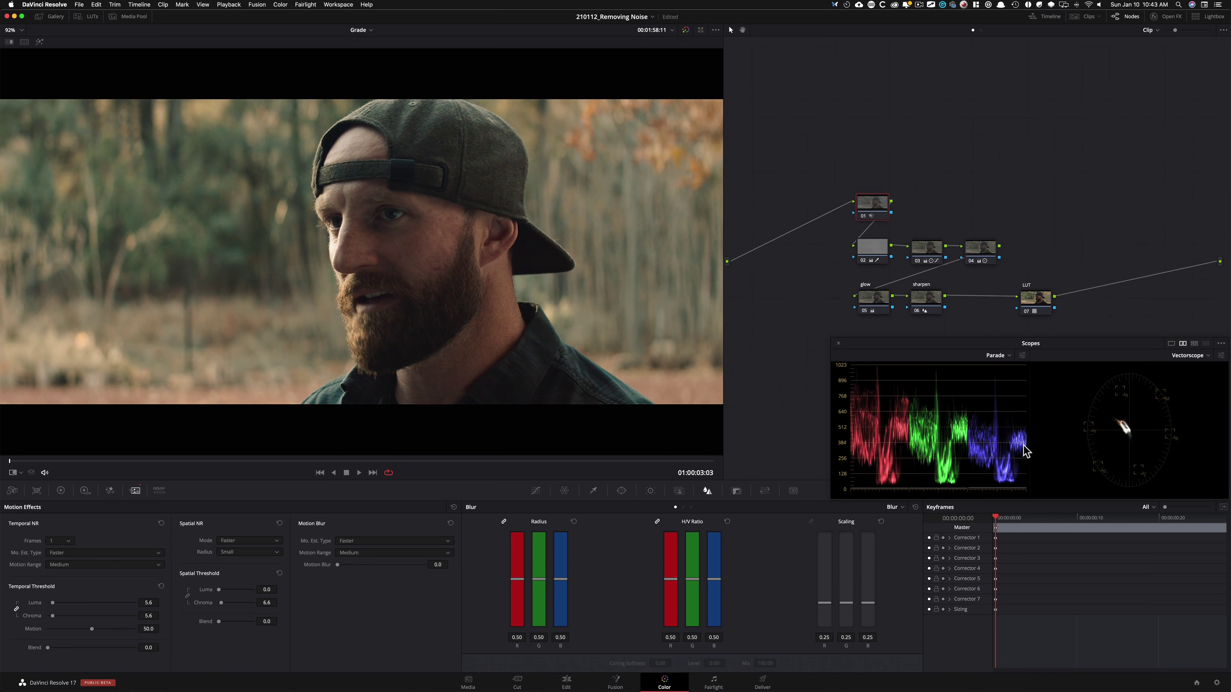
Go to the red-rock aerial clip and enable nodes 02 to 06, leaving node 01 disabled.
{"action": "key", "text": "Down"}
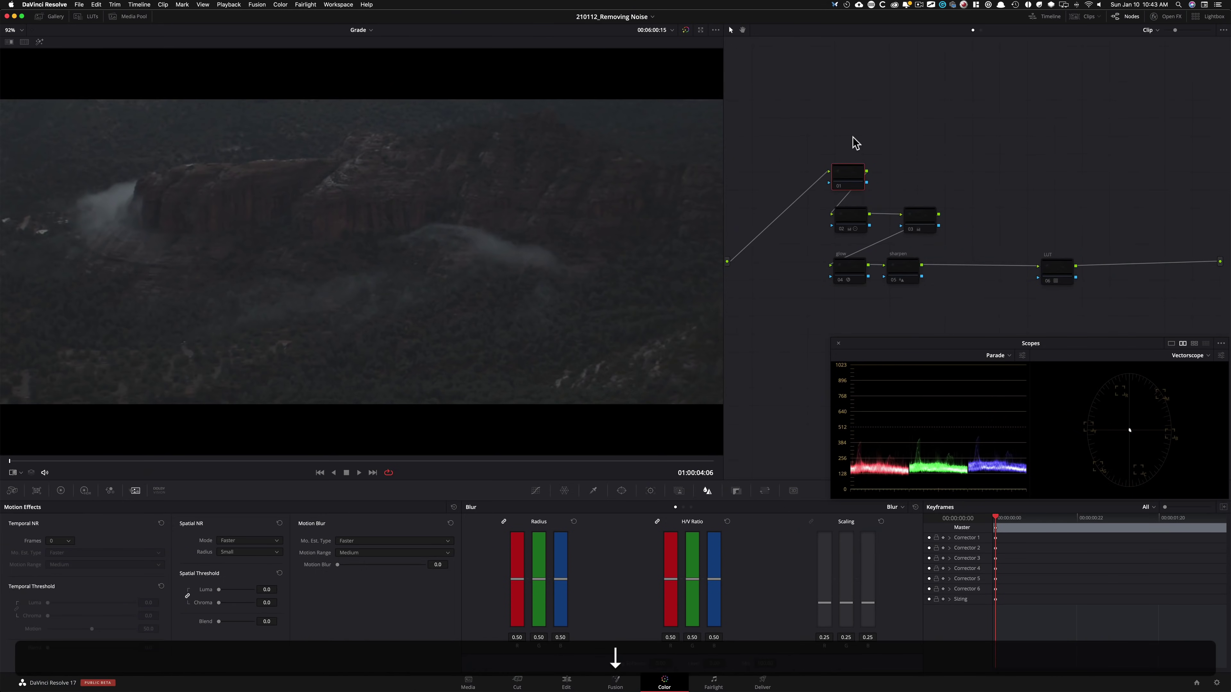
{"action": "left_click", "coordinate": [846, 224]}
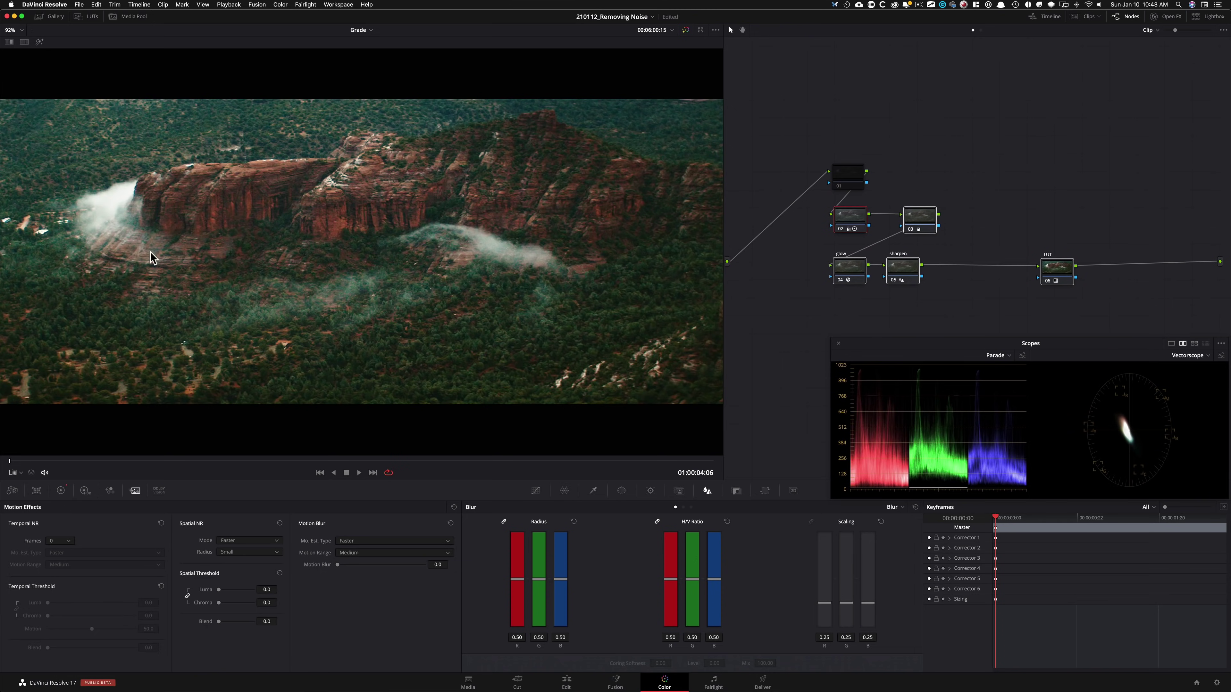
Examine the noise in the rock ledge and shrubs below the red cliff at increasing magnification.
{"action": "left_click_drag", "start_coordinate": [150, 252], "coordinate": [398, 232]}
{"action": "key", "text": "super+equal"}
{"action": "key", "text": "super+equal"}
{"action": "key", "text": "super+equal"}
{"action": "key", "text": "super+equal"}
{"action": "key", "text": "super+equal"}
{"action": "key", "text": "super+equal"}
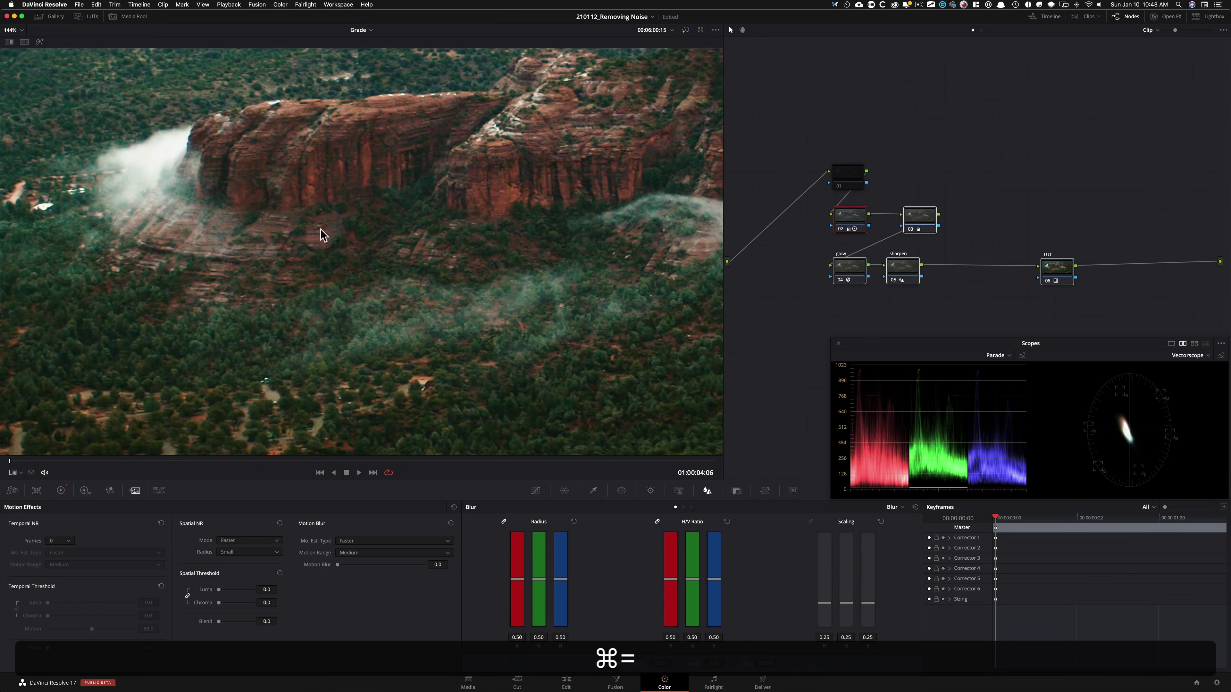
{"action": "left_click_drag", "start_coordinate": [173, 209], "coordinate": [529, 452]}
{"action": "key", "text": "super+equal"}
{"action": "left_click_drag", "start_coordinate": [550, 323], "coordinate": [149, 334]}
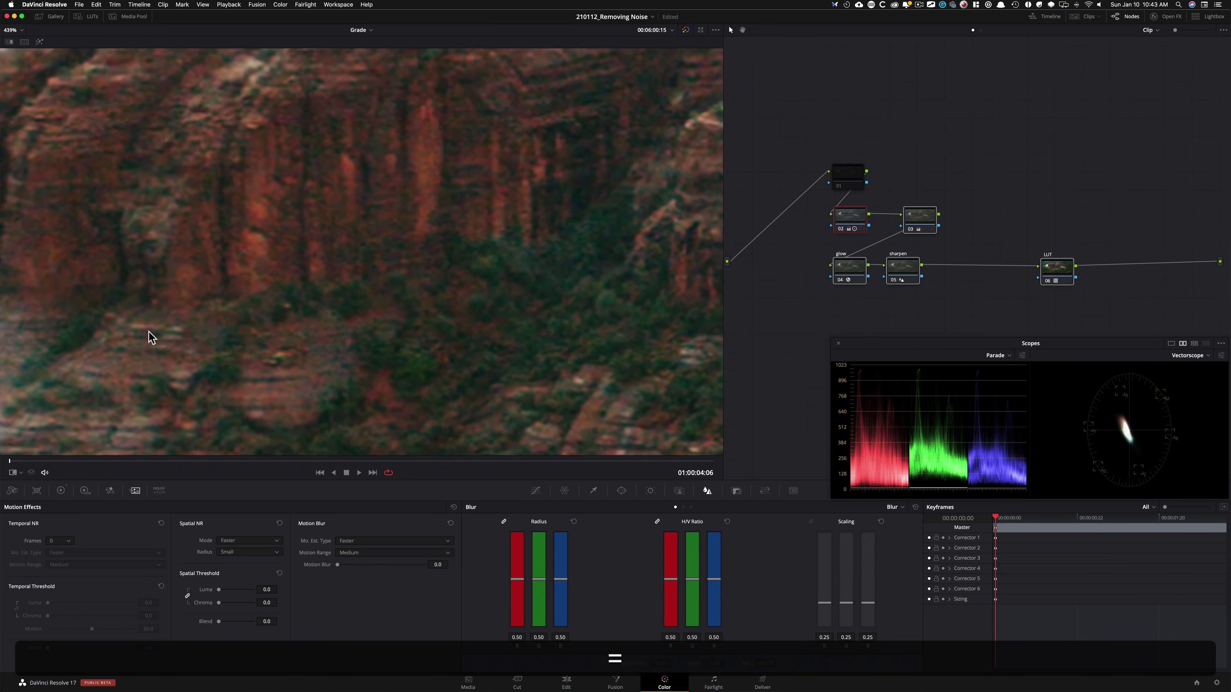
{"action": "left_click_drag", "start_coordinate": [175, 265], "coordinate": [594, 205]}
{"action": "key", "text": "super+equal"}
{"action": "key", "text": "super+equal"}
{"action": "left_click_drag", "start_coordinate": [628, 276], "coordinate": [148, 179]}
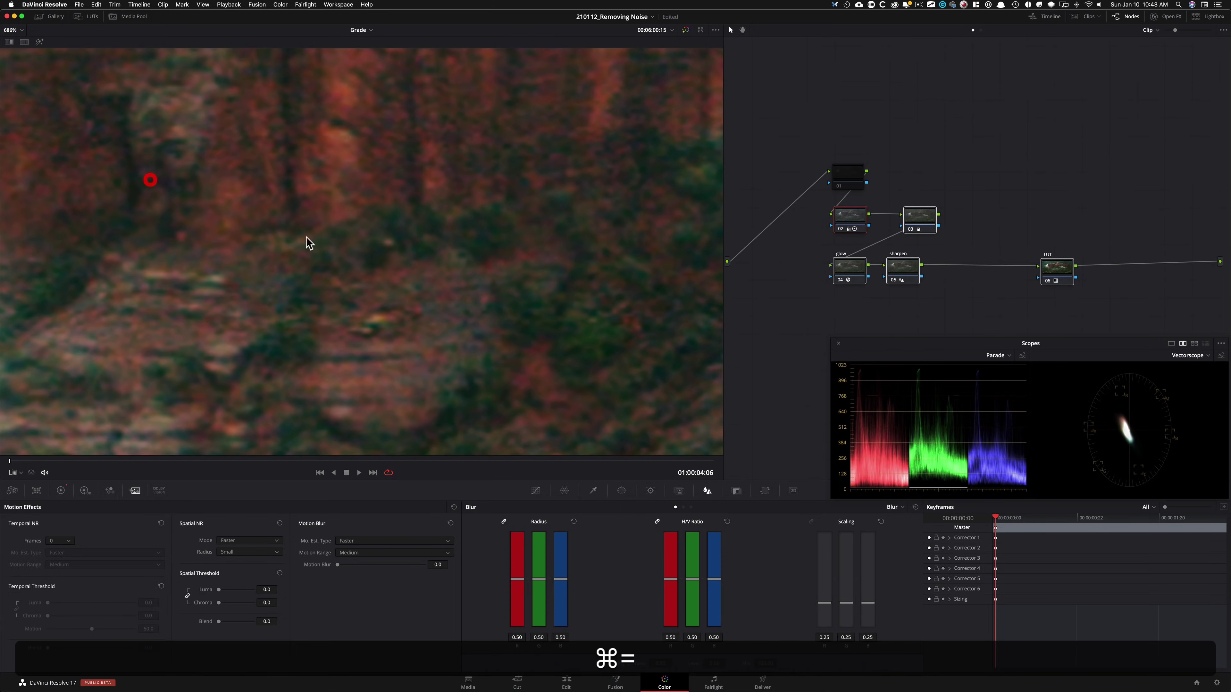
Examine the noise across the cliff's vertical rock faces and the dark vegetation beneath them.
{"action": "left_click_drag", "start_coordinate": [304, 239], "coordinate": [160, 440]}
{"action": "left_click_drag", "start_coordinate": [359, 236], "coordinate": [334, 427]}
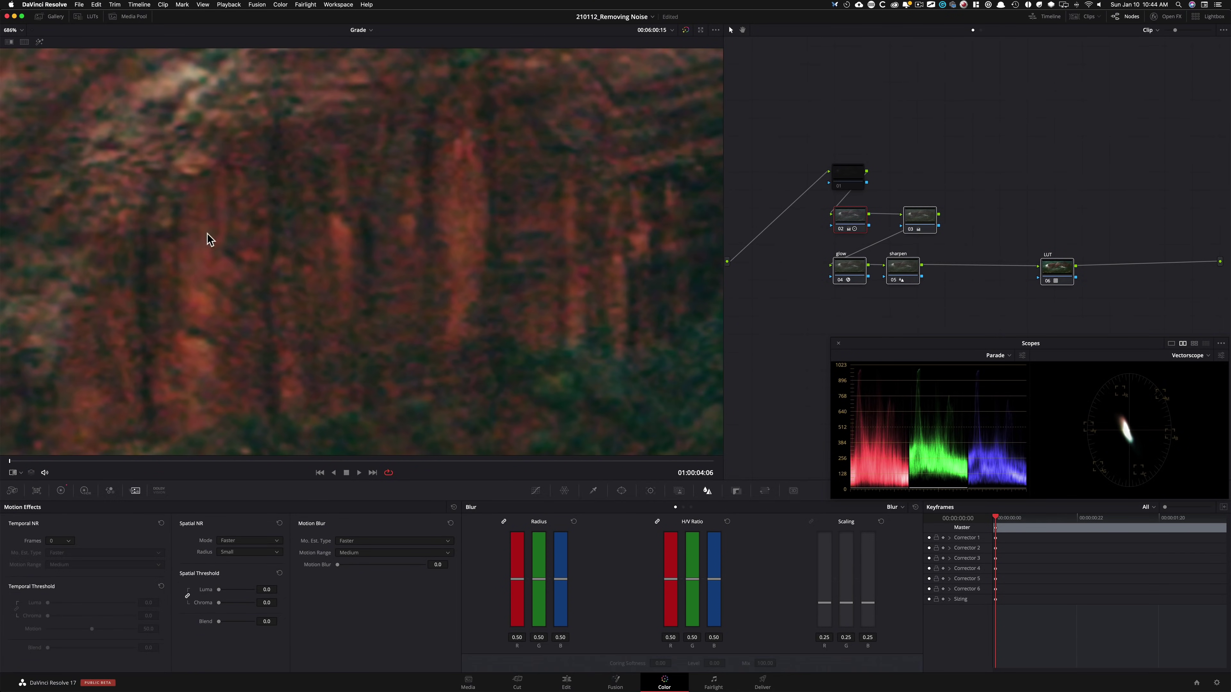
{"action": "left_click_drag", "start_coordinate": [209, 239], "coordinate": [401, 341]}
{"action": "left_click_drag", "start_coordinate": [528, 417], "coordinate": [611, 447]}
{"action": "left_click_drag", "start_coordinate": [522, 291], "coordinate": [113, 420]}
{"action": "left_click_drag", "start_coordinate": [380, 367], "coordinate": [266, 148]}
{"action": "left_click_drag", "start_coordinate": [352, 397], "coordinate": [242, 121]}
{"action": "left_click_drag", "start_coordinate": [382, 278], "coordinate": [313, 160]}
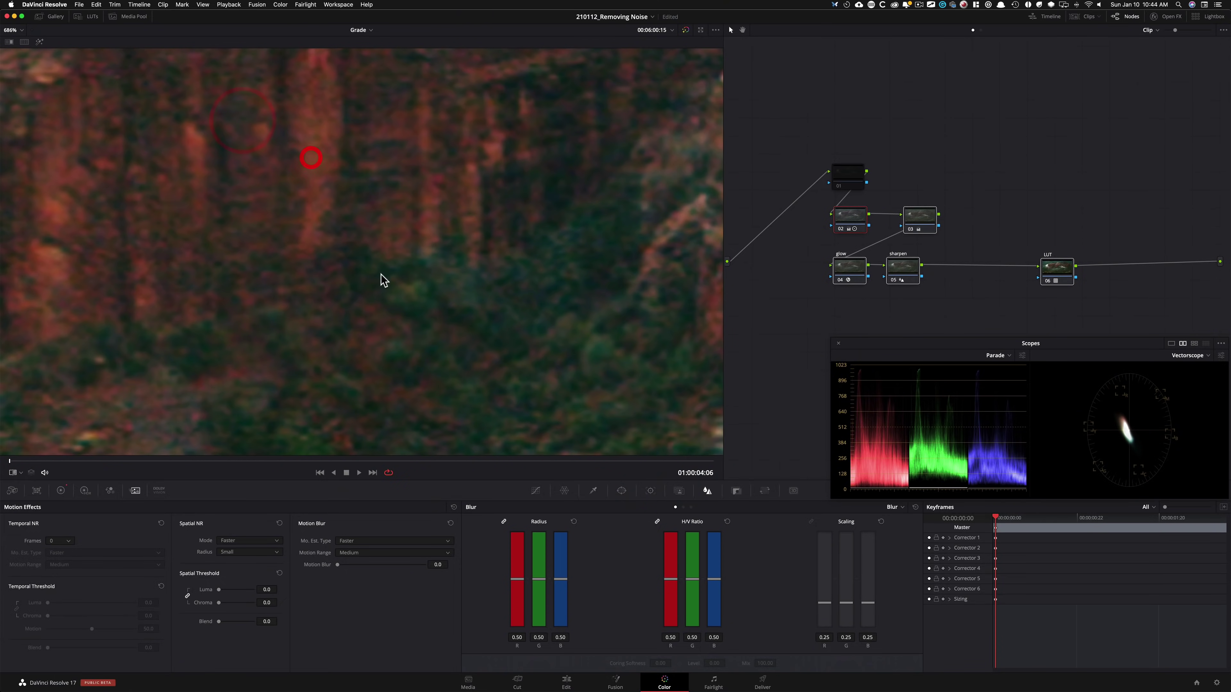
{"action": "left_click_drag", "start_coordinate": [420, 285], "coordinate": [491, 277]}
View the whole aerial frame, then inspect the shadowed cliff wall beside the pale rock ridge up close.
{"action": "key", "text": "shift+z"}
{"action": "key", "text": "equal"}
{"action": "key", "text": "equal"}
{"action": "key", "text": "equal"}
{"action": "key", "text": "equal"}
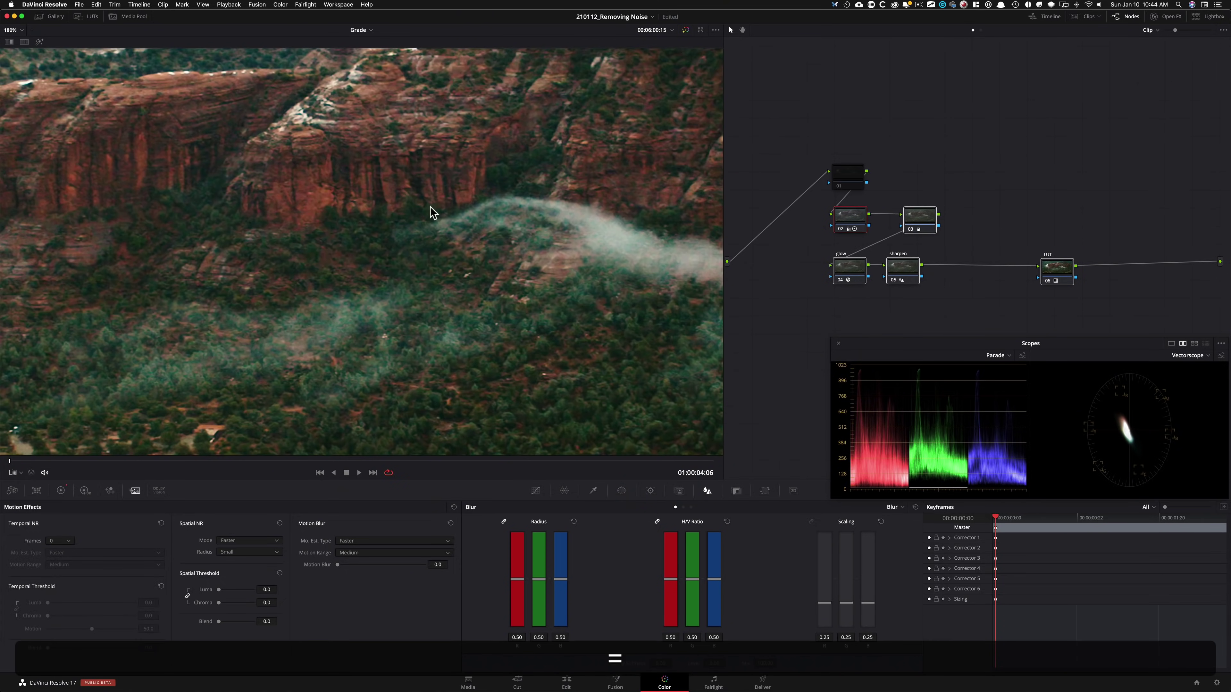
{"action": "left_click_drag", "start_coordinate": [319, 158], "coordinate": [709, 448]}
{"action": "key", "text": "equal"}
{"action": "key", "text": "equal"}
{"action": "key", "text": "equal"}
{"action": "key", "text": "super+equal"}
{"action": "key", "text": "super+equal"}
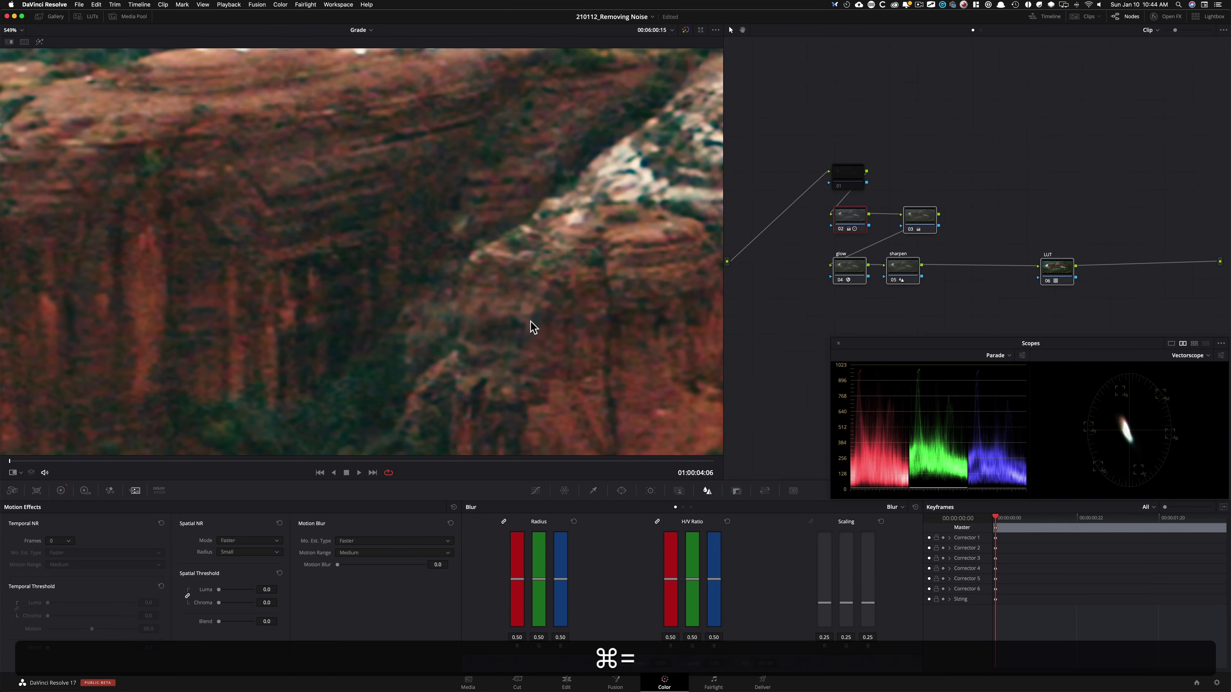
{"action": "left_click_drag", "start_coordinate": [406, 302], "coordinate": [456, 286]}
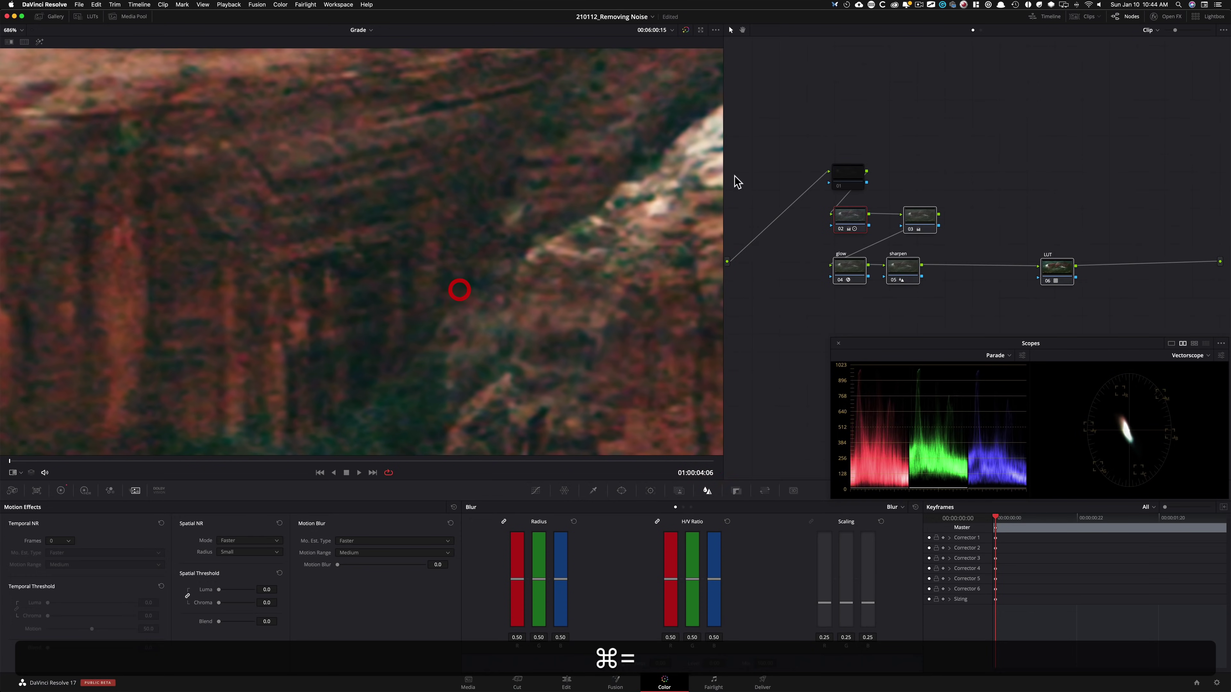
Enable node 01 and apply Temporal NR with 1 frame and linked luma and chroma thresholds of 5.4.
{"action": "left_click", "coordinate": [853, 177]}
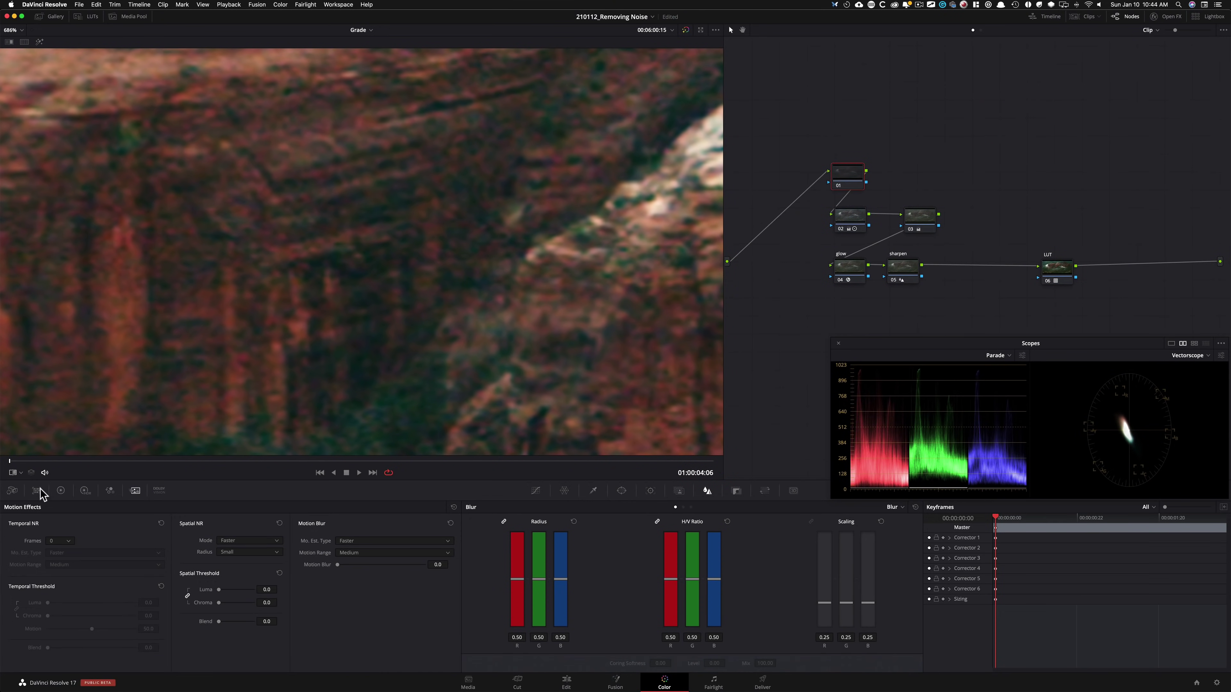
{"action": "left_click", "coordinate": [60, 541]}
{"action": "left_click", "coordinate": [55, 563]}
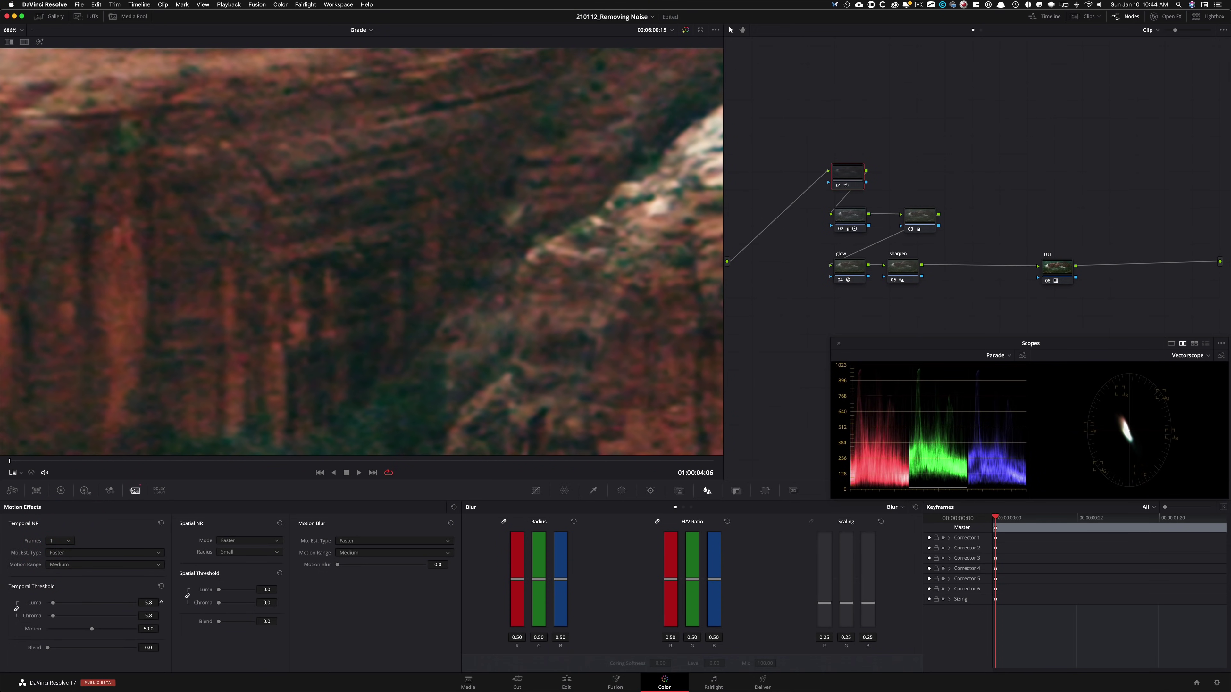
{"action": "left_click", "coordinate": [161, 606]}
Unlink the Spatial Threshold luma and chroma, set only the chroma to 7.0 and compare the cliff with node 01 toggled.
{"action": "left_click", "coordinate": [188, 596]}
{"action": "left_click_drag", "start_coordinate": [270, 602], "coordinate": [279, 603]}
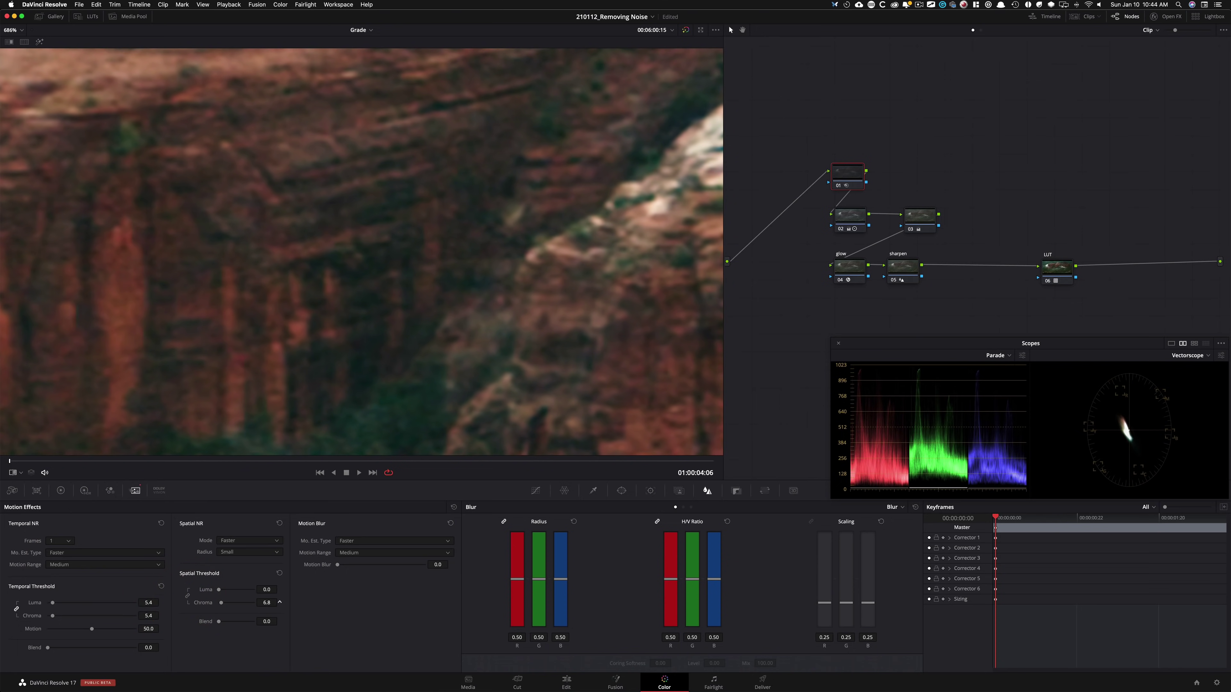
{"action": "left_click", "coordinate": [284, 606]}
{"action": "key", "text": "super+d"}
{"action": "key", "text": "super+d"}
Compare noise and detail across the cliff's rock columns with node 01 toggled.
{"action": "left_click_drag", "start_coordinate": [473, 354], "coordinate": [651, 349]}
{"action": "key", "text": "super+d"}
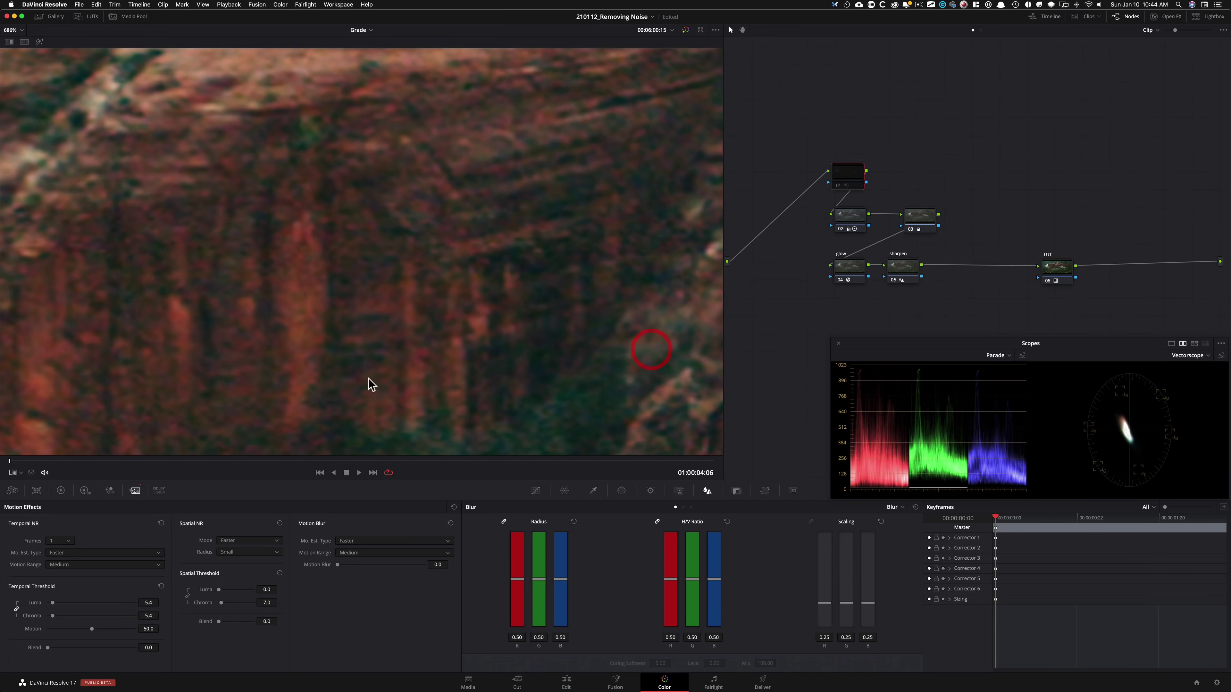
{"action": "left_click_drag", "start_coordinate": [369, 384], "coordinate": [504, 349]}
{"action": "left_click_drag", "start_coordinate": [168, 355], "coordinate": [524, 316]}
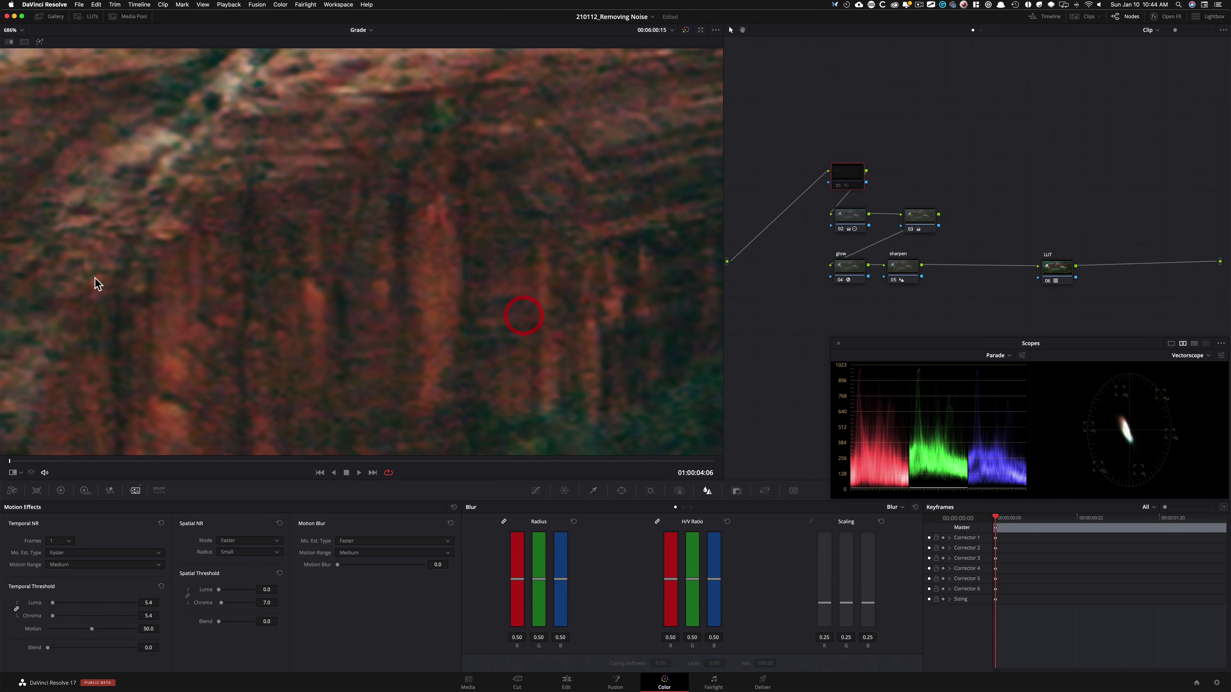
{"action": "left_click_drag", "start_coordinate": [97, 283], "coordinate": [551, 127]}
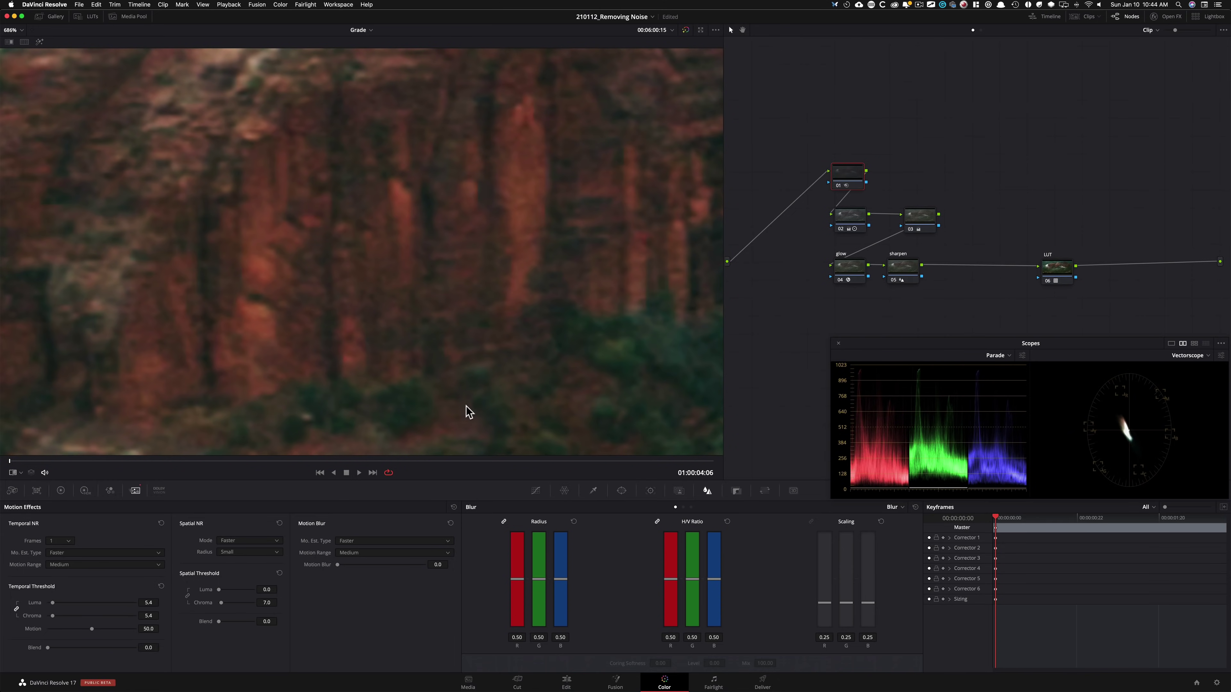
{"action": "left_click_drag", "start_coordinate": [467, 412], "coordinate": [621, 203]}
{"action": "left_click_drag", "start_coordinate": [234, 321], "coordinate": [454, 234]}
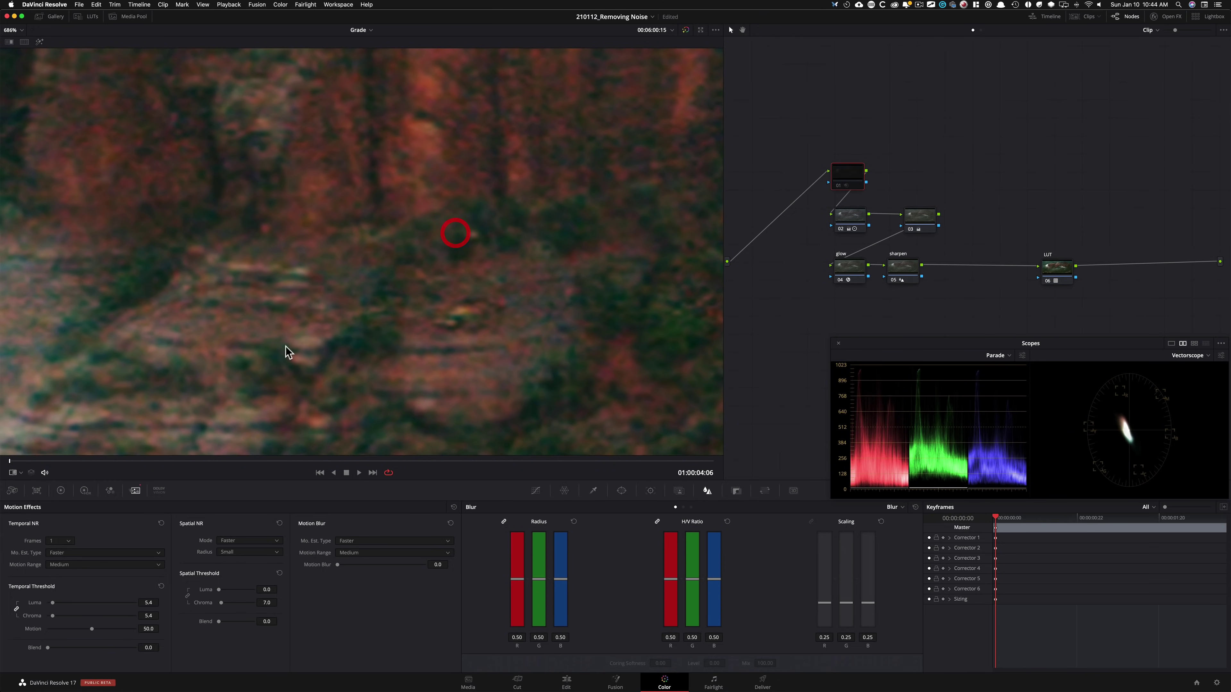
Compare the rocky ledge and shrubs at higher magnification, and the whole aerial frame, with node 01 toggled.
{"action": "left_click_drag", "start_coordinate": [288, 352], "coordinate": [582, 316]}
{"action": "left_click_drag", "start_coordinate": [475, 308], "coordinate": [514, 289]}
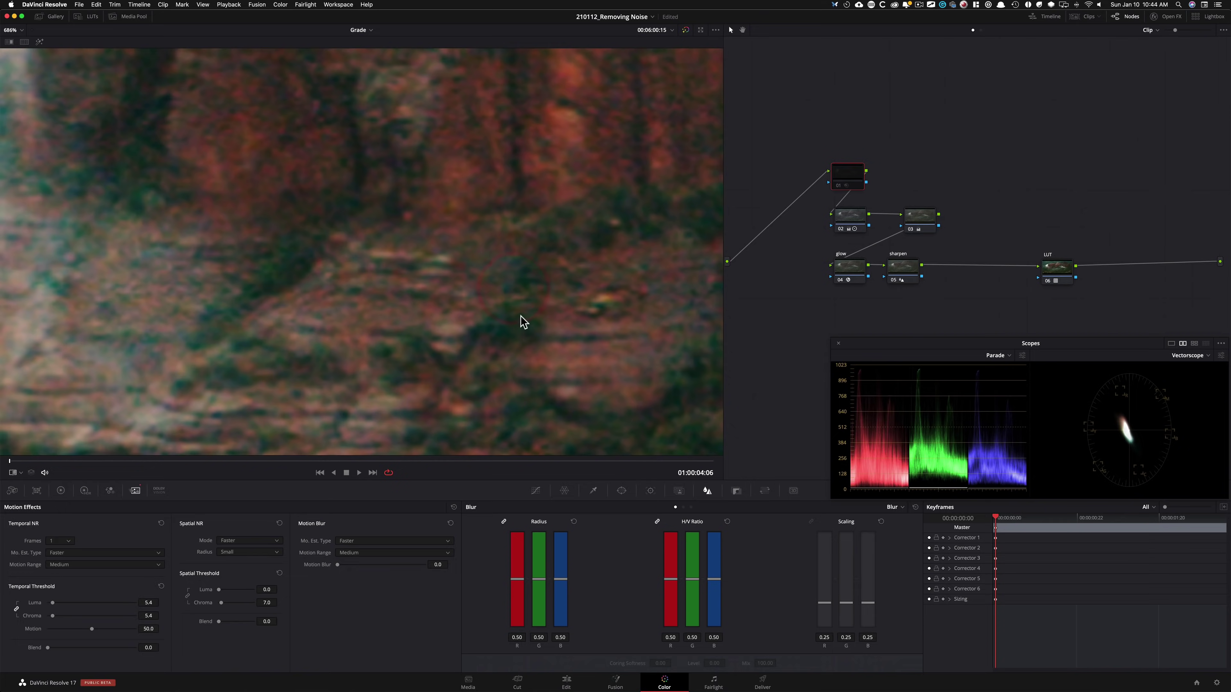
{"action": "scroll", "coordinate": [599, 368], "scroll_direction": "up", "scroll_amount": 4}
{"action": "left_click_drag", "start_coordinate": [426, 266], "coordinate": [574, 277]}
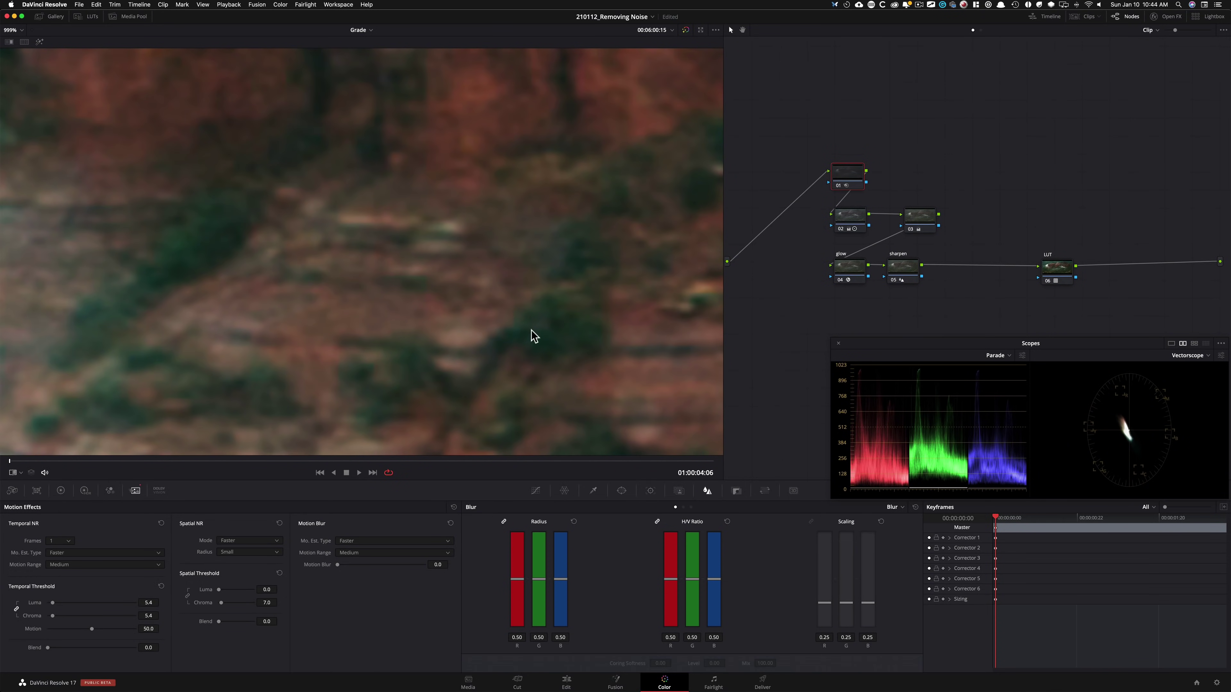
{"action": "key", "text": "super+d"}
{"action": "key", "text": "ctrl+d"}
{"action": "key", "text": "ctrl+d"}
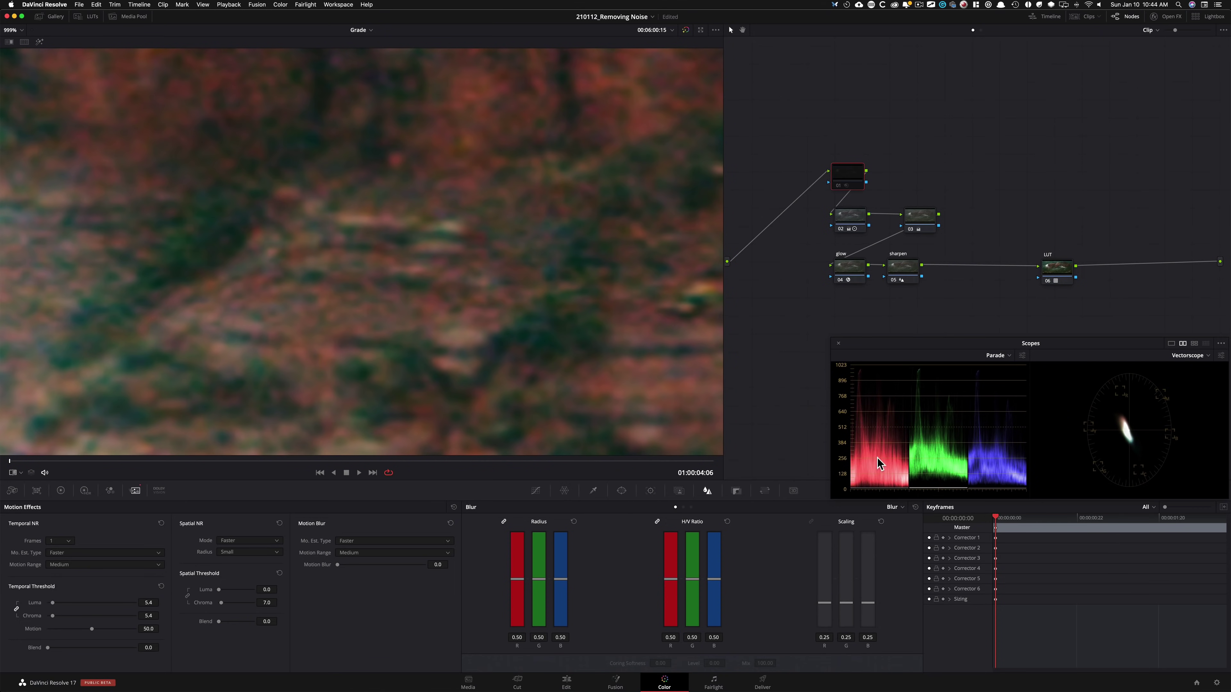
{"action": "key", "text": "z"}
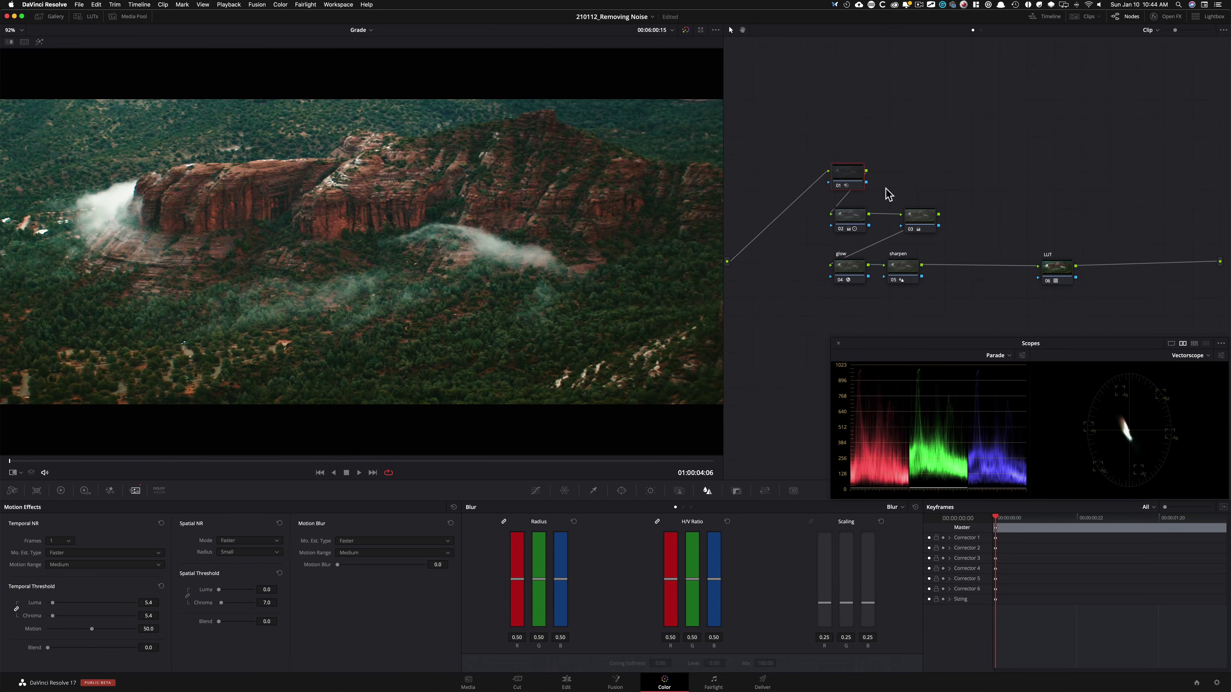
{"action": "key", "text": "ctrl+d"}
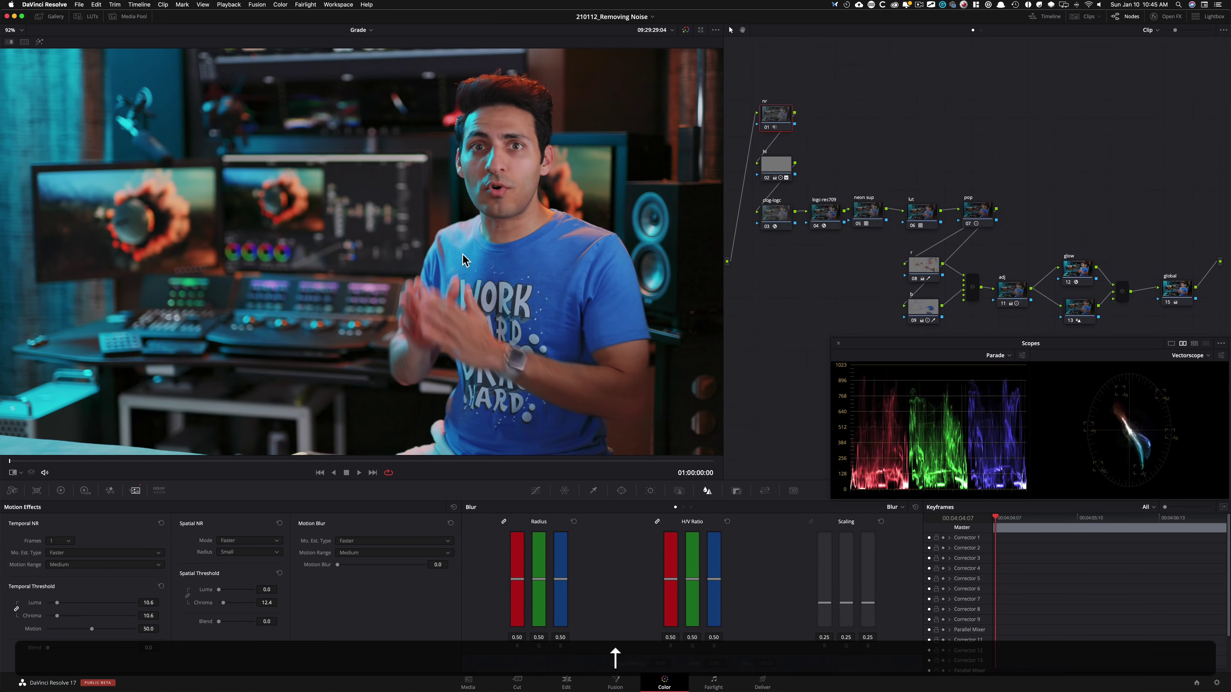
Inspect the moving arm and blue T-shirt in the studio clip up close, returning to the full frame.
{"action": "scroll", "coordinate": [582, 385], "scroll_direction": "up", "scroll_amount": 5}
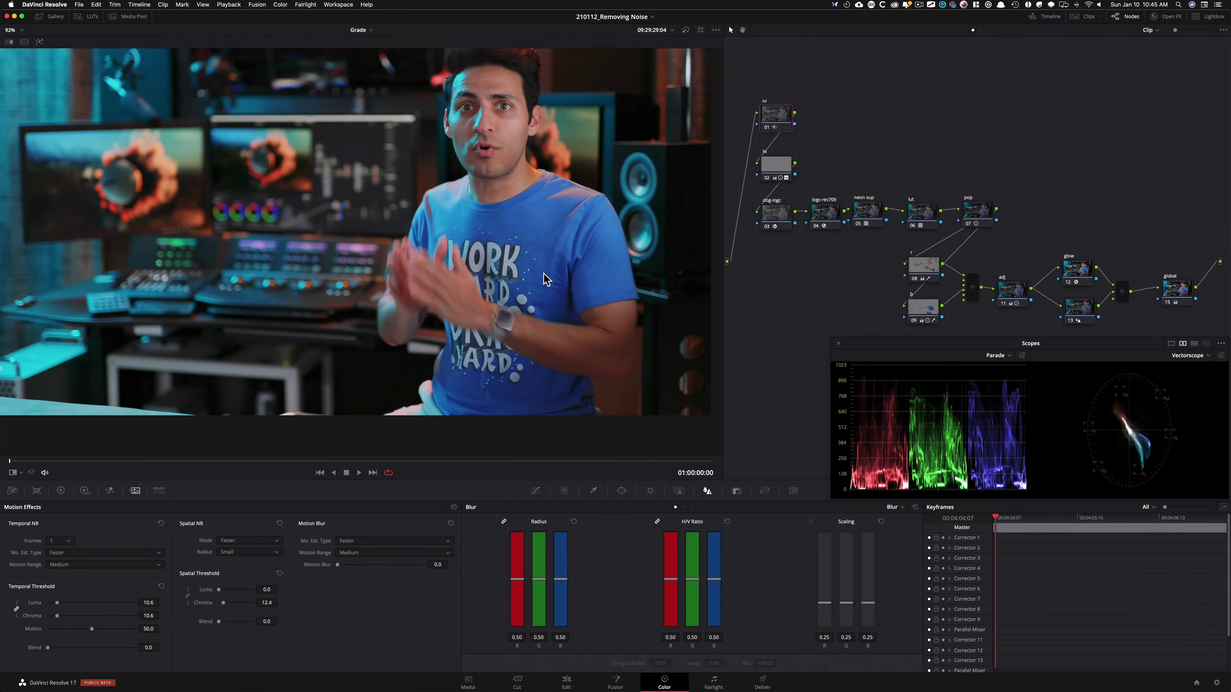
{"action": "scroll", "coordinate": [533, 360], "scroll_direction": "up", "scroll_amount": 3}
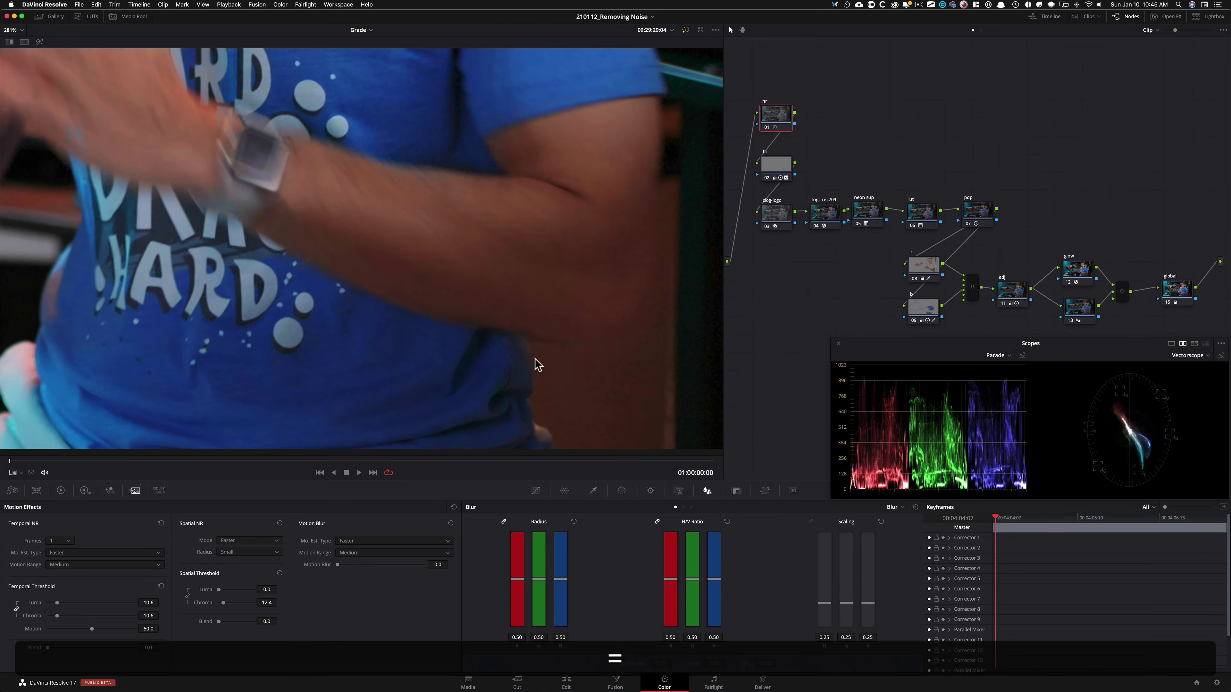
{"action": "key", "text": "z"}
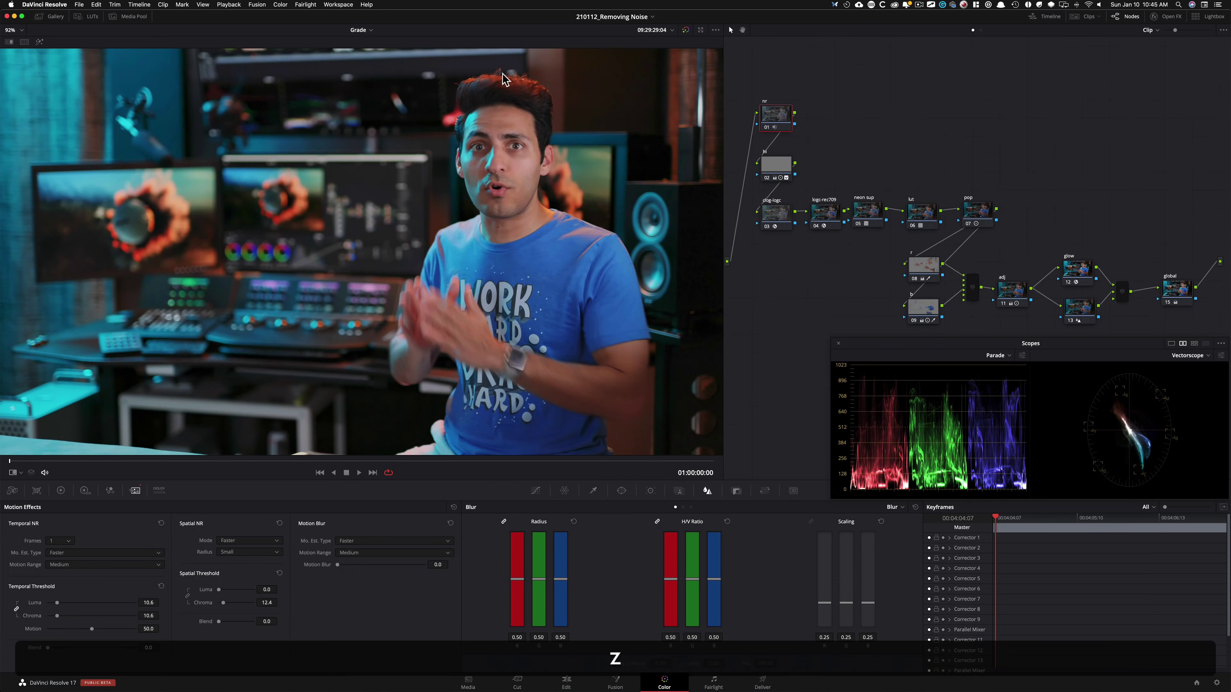
Compare the noise on the forearm, blue T-shirt and dark background up close with node 01 toggled off and on.
{"action": "scroll", "coordinate": [547, 389], "scroll_direction": "up", "scroll_amount": 6}
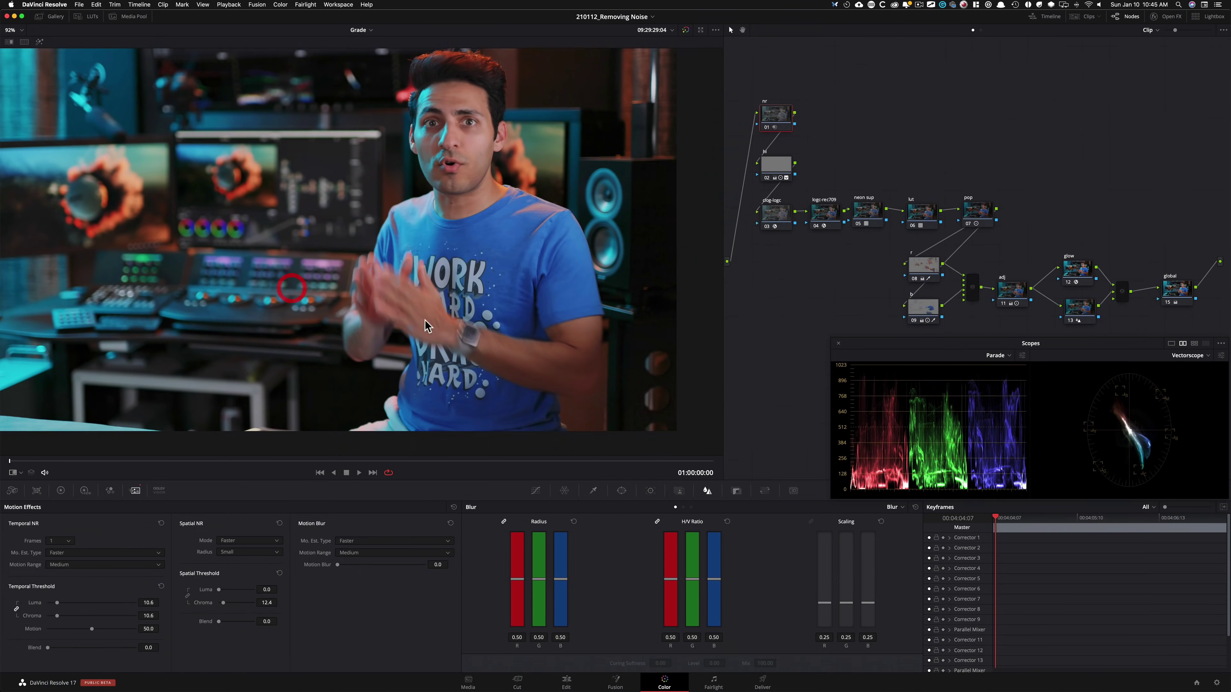
{"action": "scroll", "coordinate": [418, 179], "scroll_direction": "up", "scroll_amount": 3}
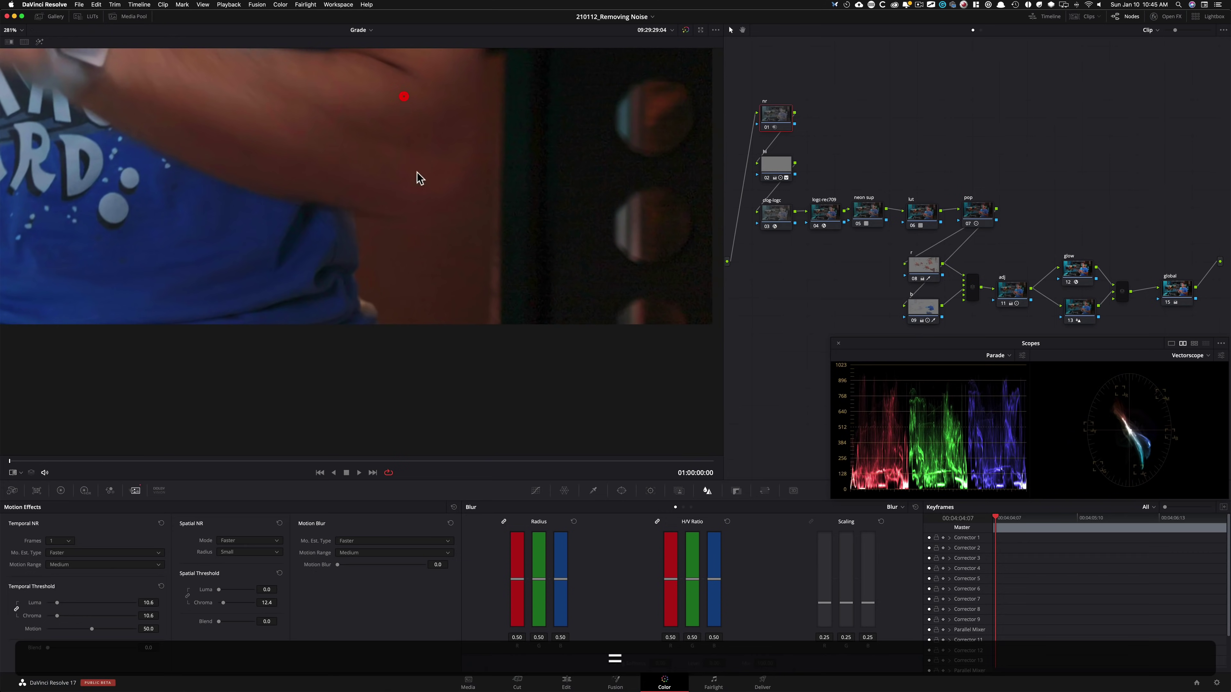
{"action": "left_click", "coordinate": [767, 128]}
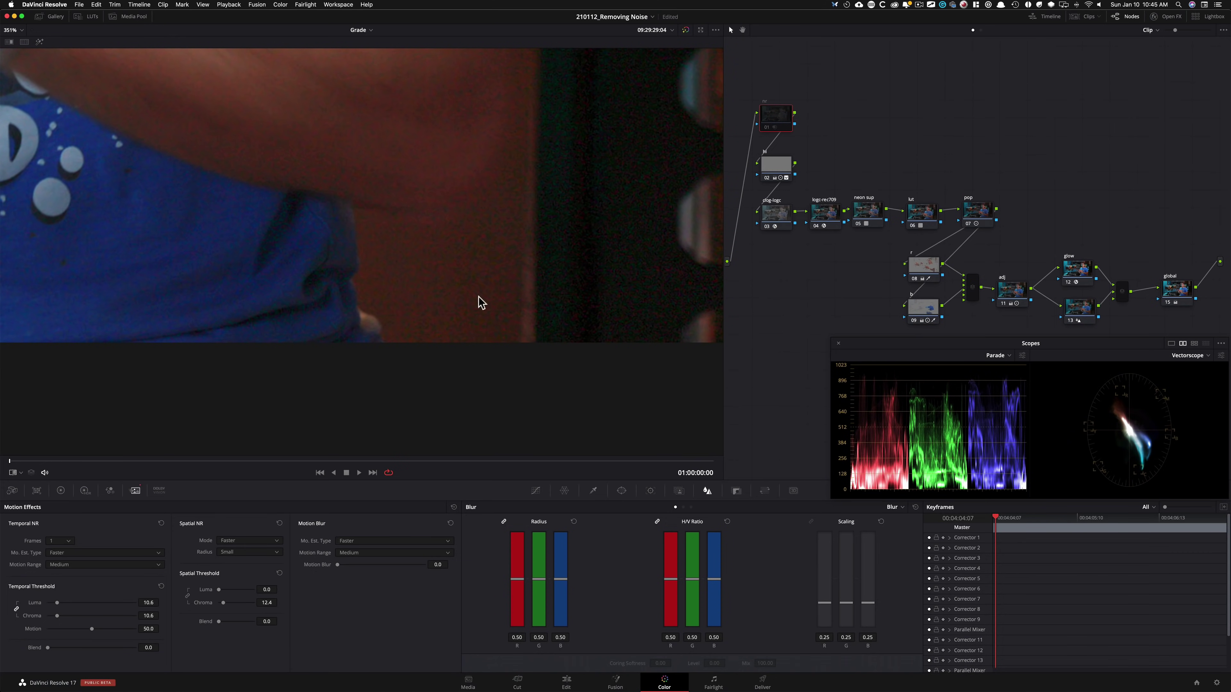
{"action": "left_click_drag", "start_coordinate": [445, 258], "coordinate": [397, 368]}
{"action": "key", "text": "super+d"}
{"action": "left_click_drag", "start_coordinate": [291, 257], "coordinate": [481, 311]}
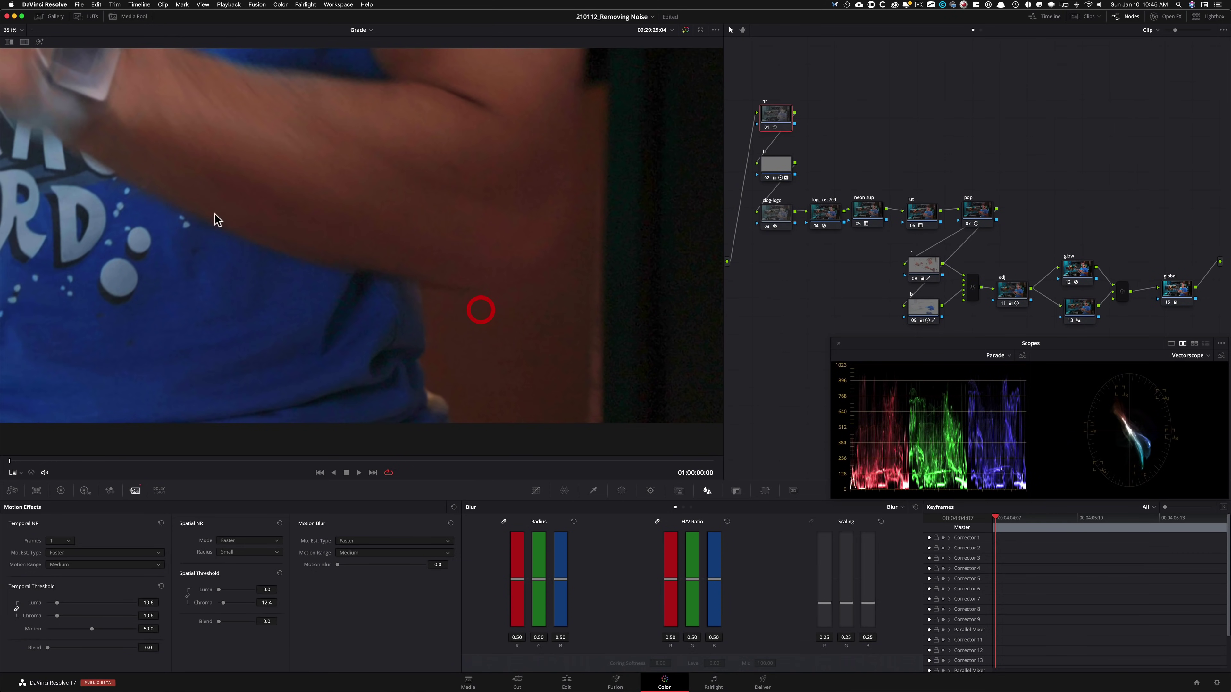
Examine the arm's lower edge against the T-shirt at higher magnification with node 01 disabled, returning to the full frame with it enabled.
{"action": "key", "text": "super+d"}
{"action": "left_click_drag", "start_coordinate": [351, 238], "coordinate": [439, 268]}
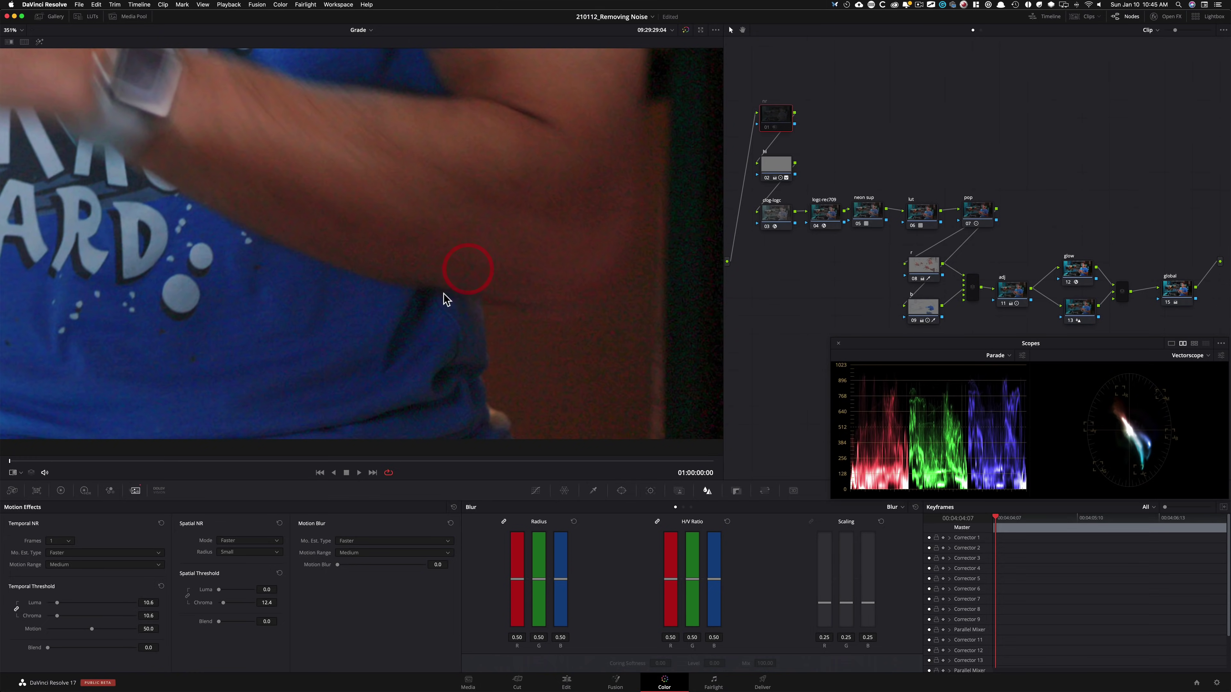
{"action": "key", "text": "super+equal"}
{"action": "key", "text": "super+equal"}
{"action": "left_click_drag", "start_coordinate": [602, 322], "coordinate": [567, 327]}
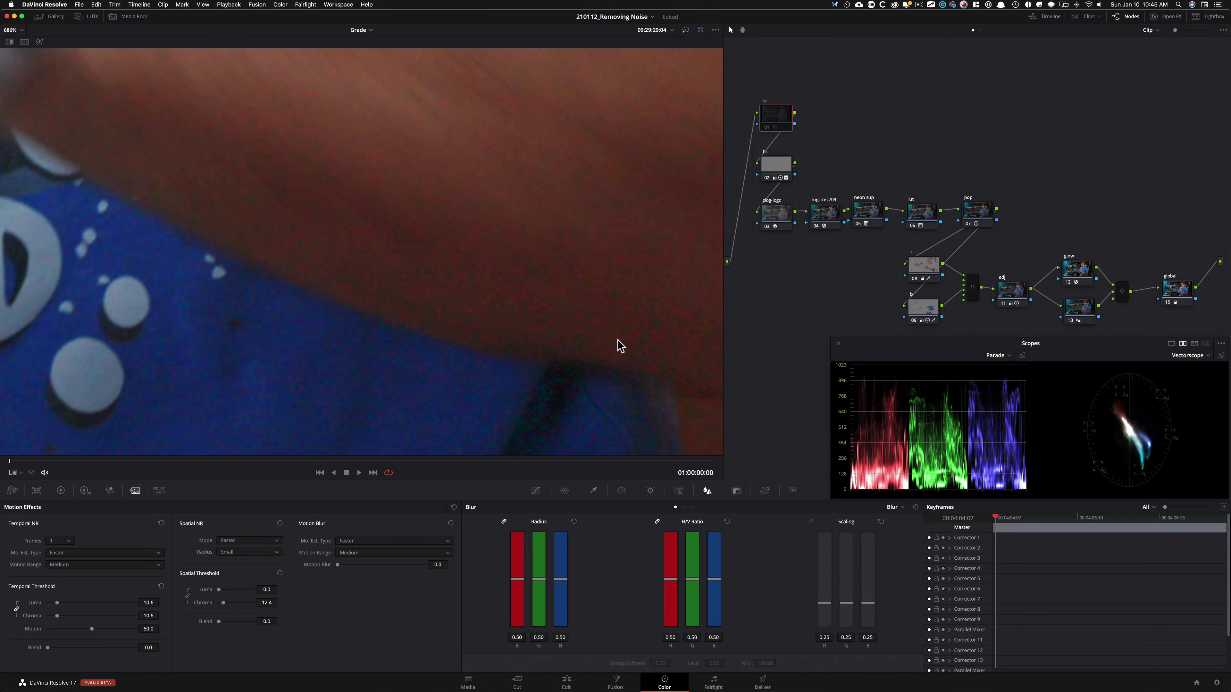
{"action": "key", "text": "z"}
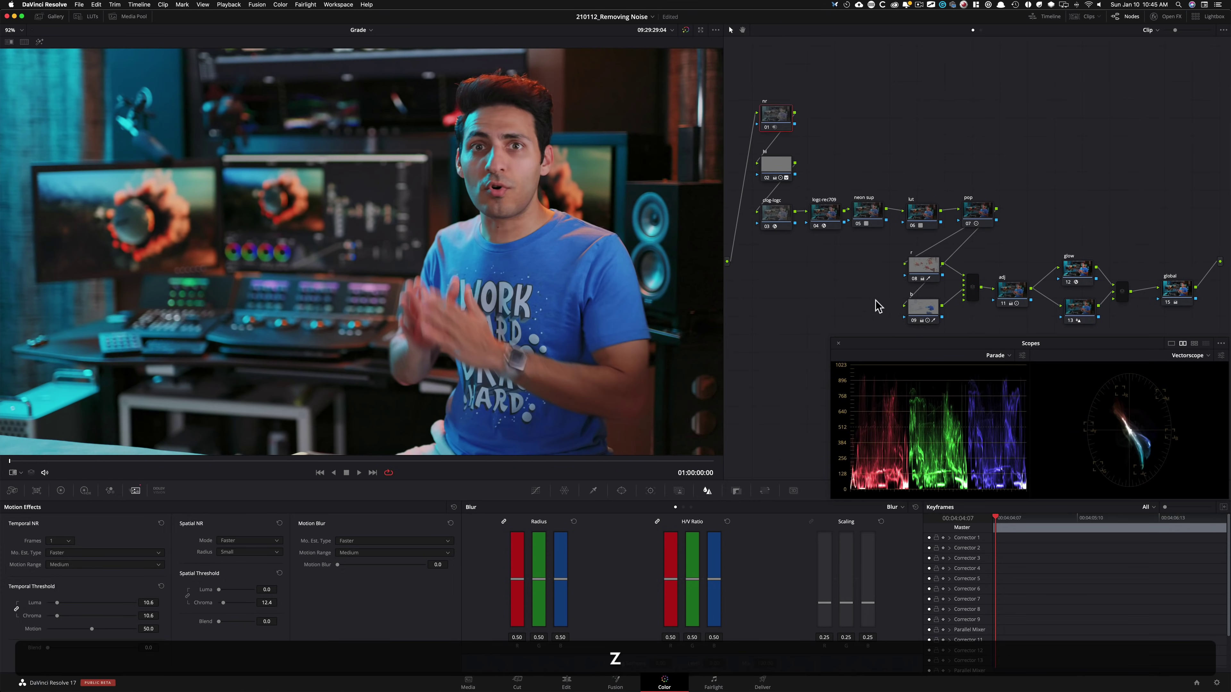